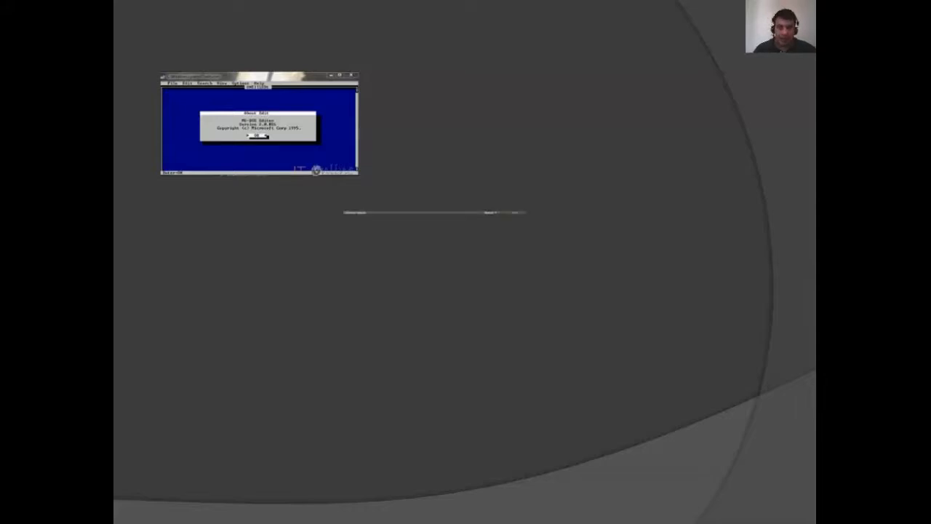
{"action": "key", "text": "Right"}
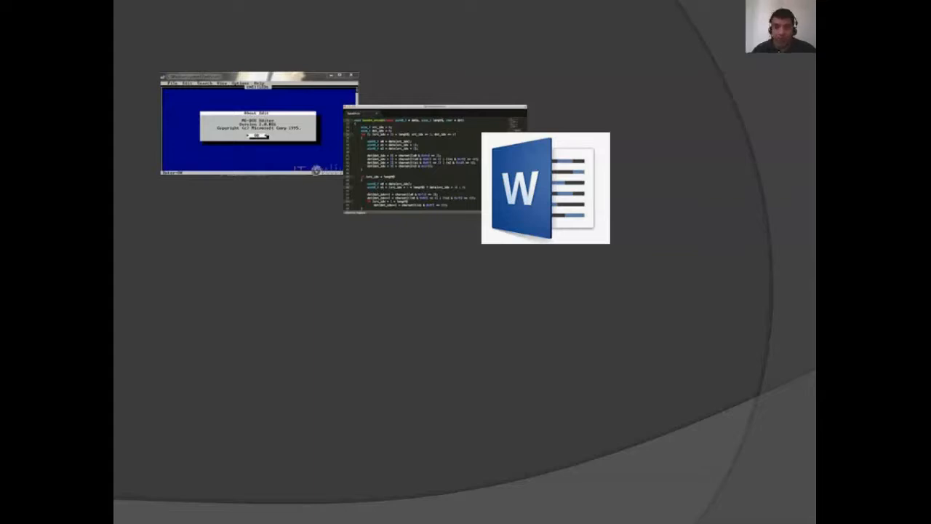
{"action": "key", "text": "Right"}
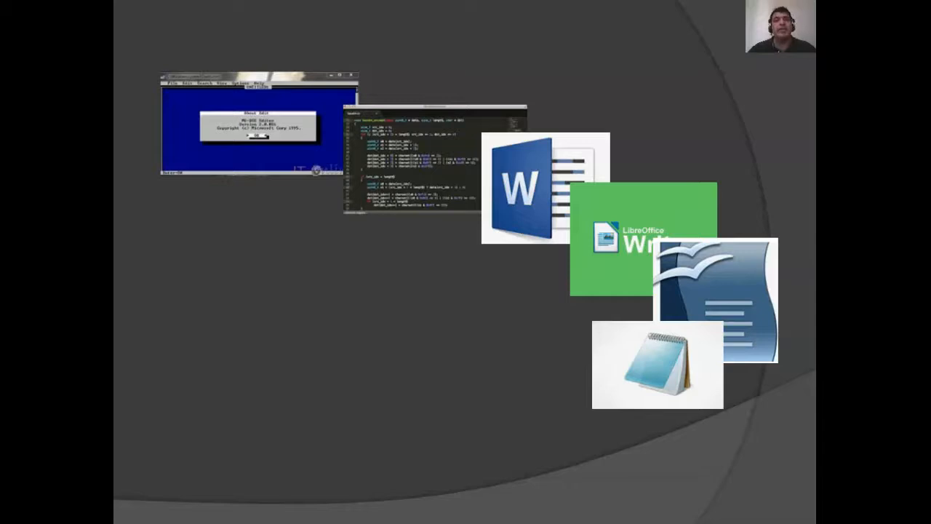
{"action": "key", "text": "Right"}
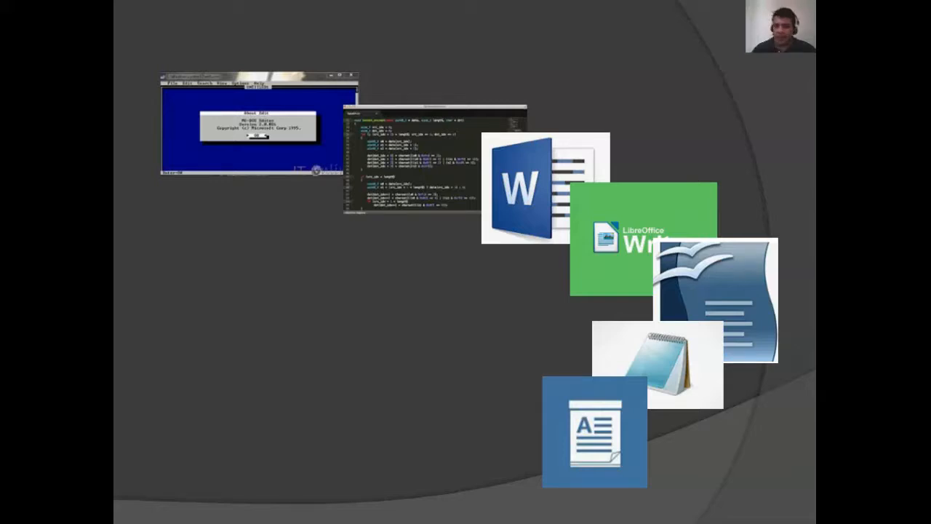
{"action": "key", "text": "Right"}
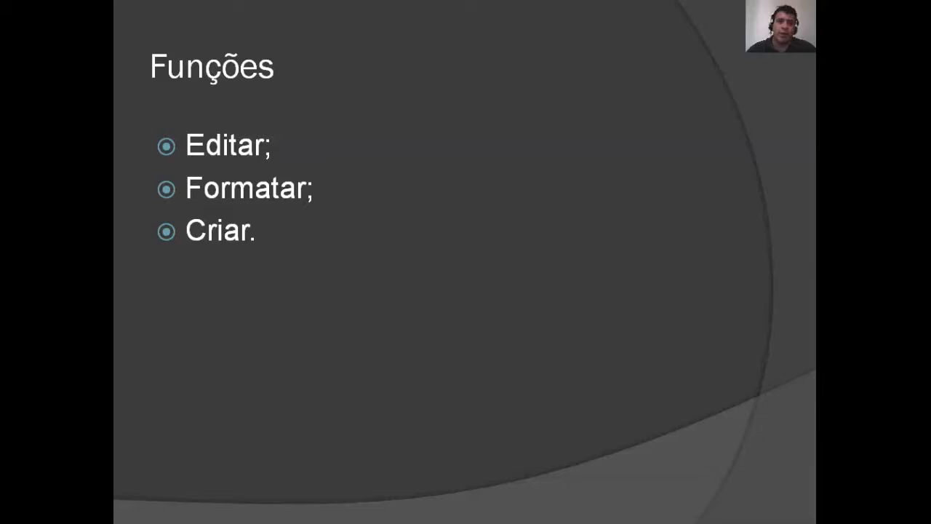
{"action": "key", "text": "Right"}
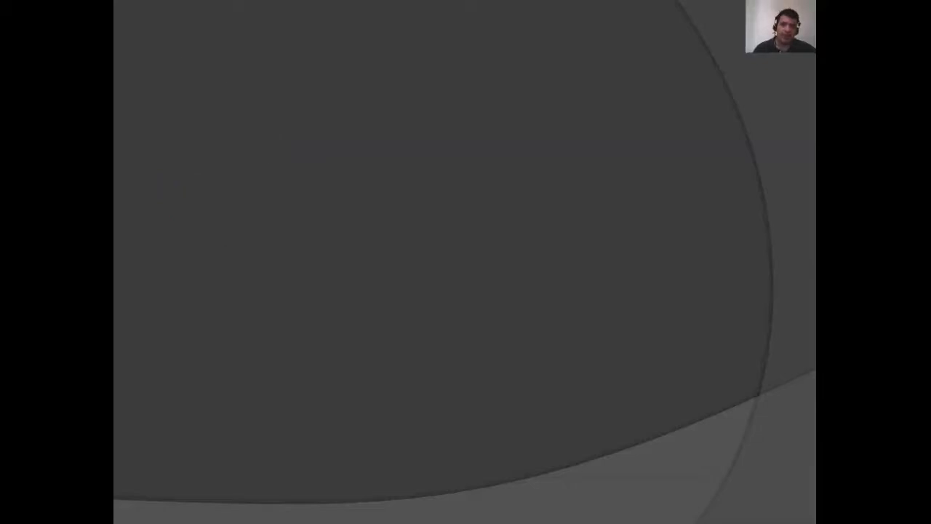
{"action": "key", "text": "Right"}
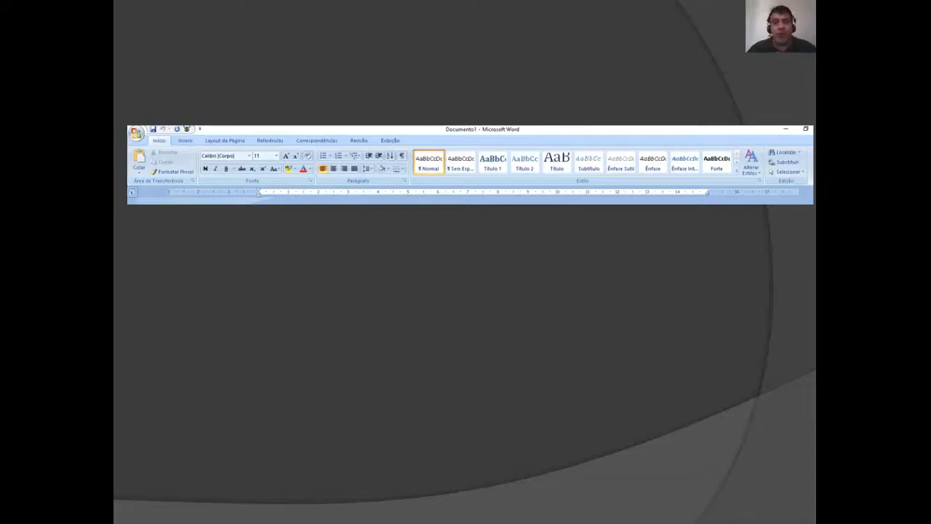
{"action": "key", "text": "Right"}
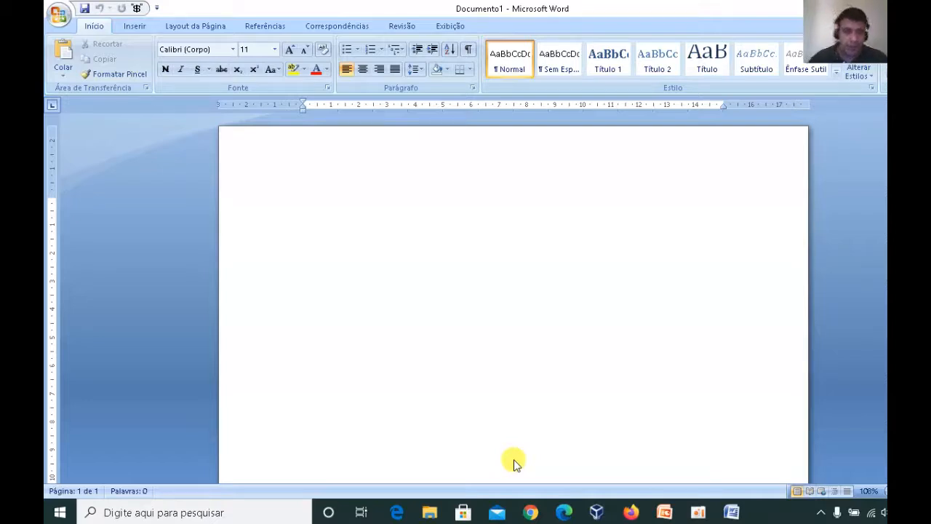
- Search Windows for "word" to look up the installed application, and close the search
{"action": "left_click", "coordinate": [149, 512]}
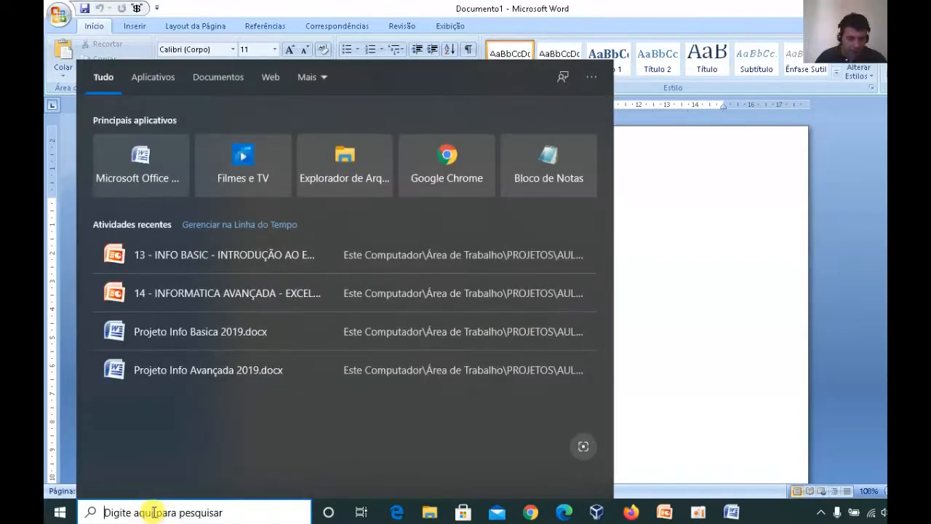
{"action": "type", "text": "word"}
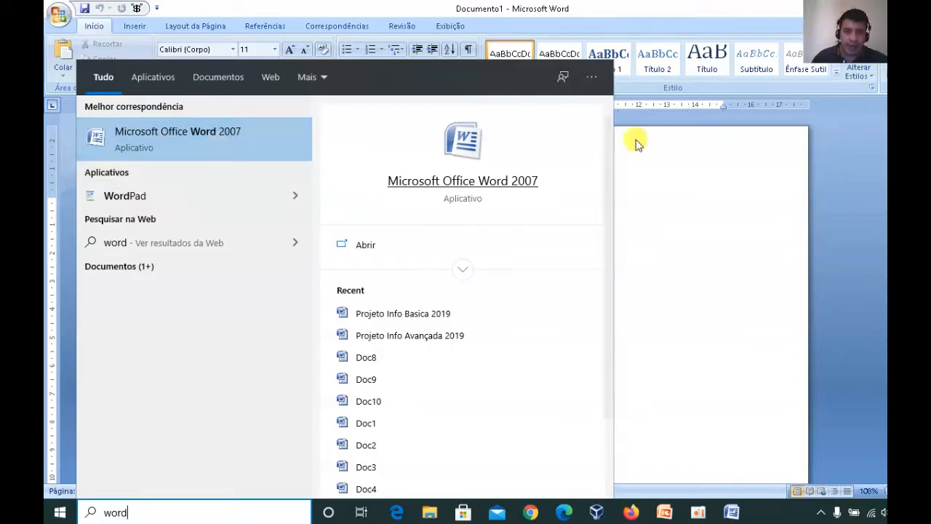
{"action": "left_click", "coordinate": [720, 257]}
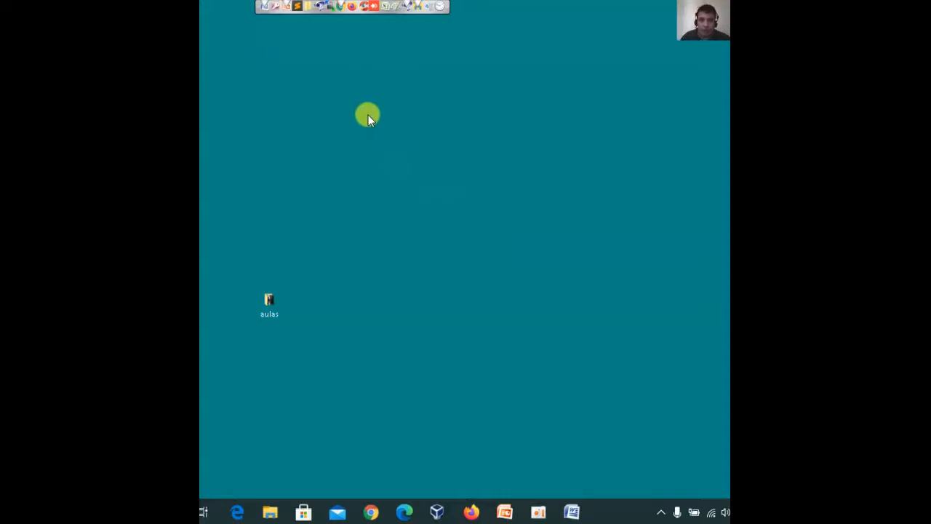
- Create a new Microsoft Office Word document on the desktop, keeping its default name
{"action": "right_click", "coordinate": [420, 112]}
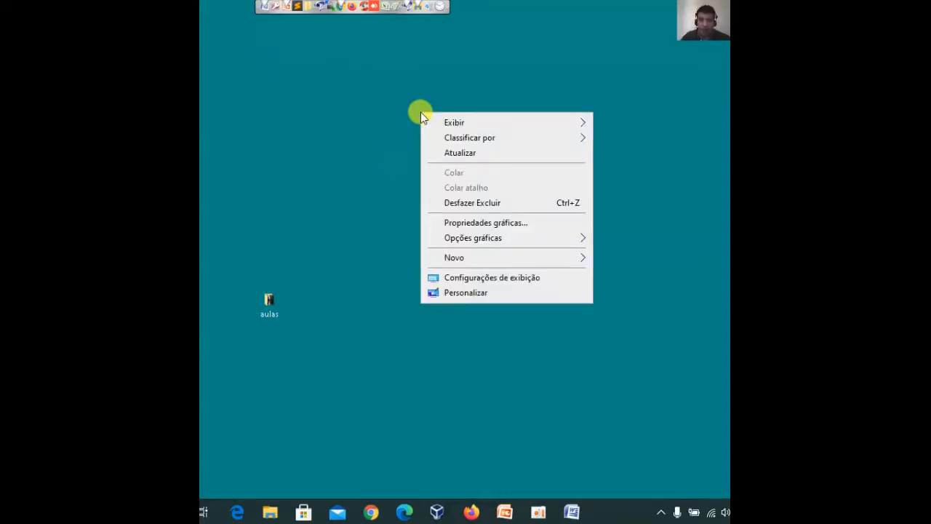
{"action": "mouse_move", "coordinate": [458, 264]}
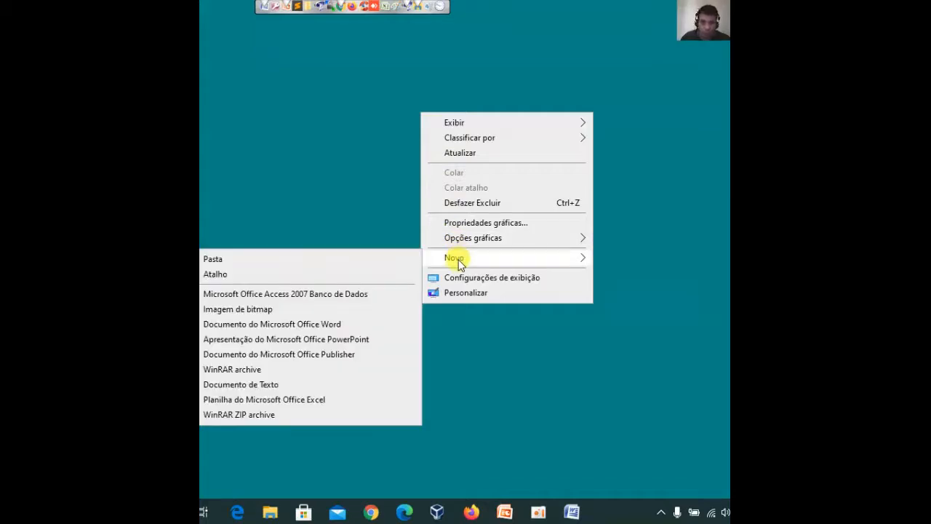
{"action": "left_click", "coordinate": [335, 324]}
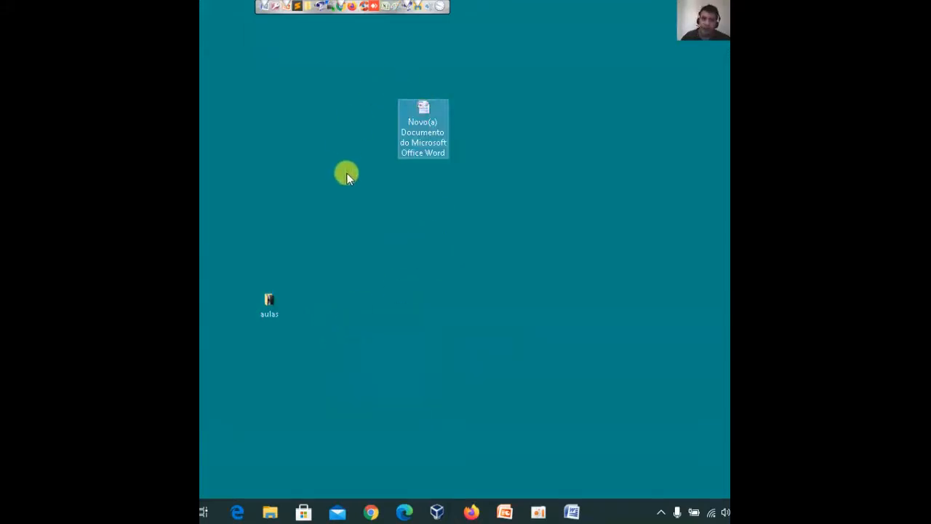
{"action": "left_click", "coordinate": [480, 136]}
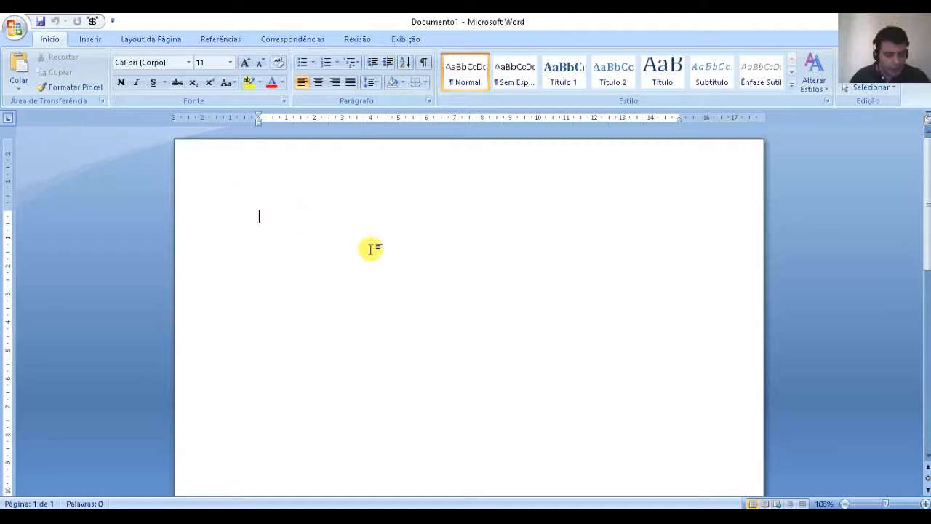
- Write the sentence "Texto qualquer." at the start of the blank Word document
{"action": "type", "text": "Texto "}
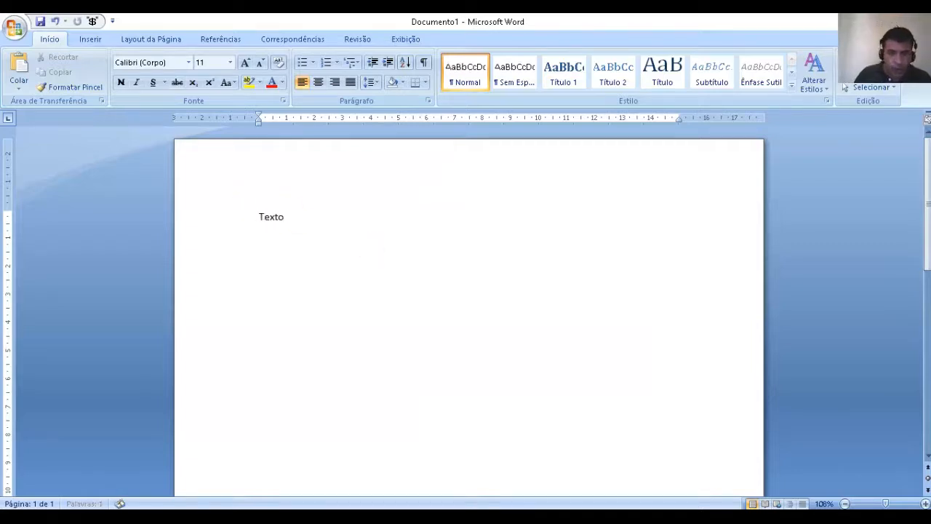
{"action": "type", "text": "qualquer "}
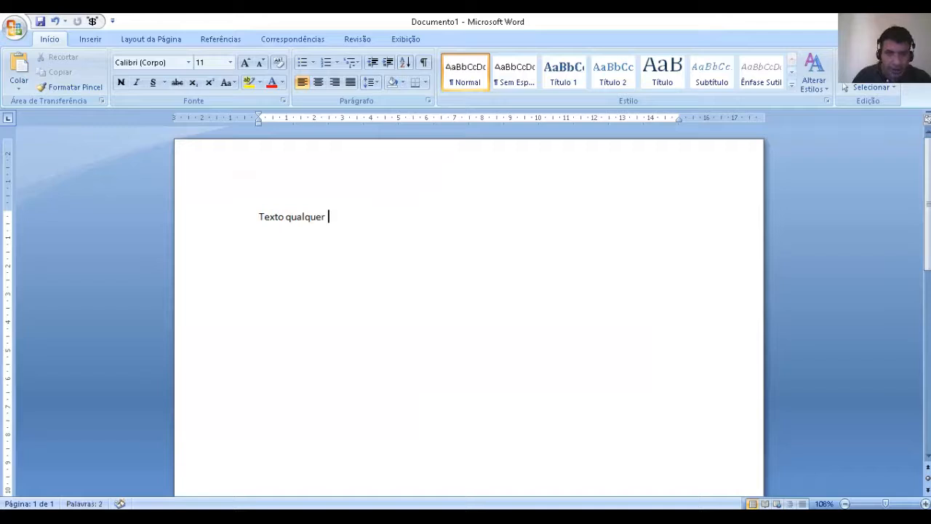
{"action": "type", "text": "."}
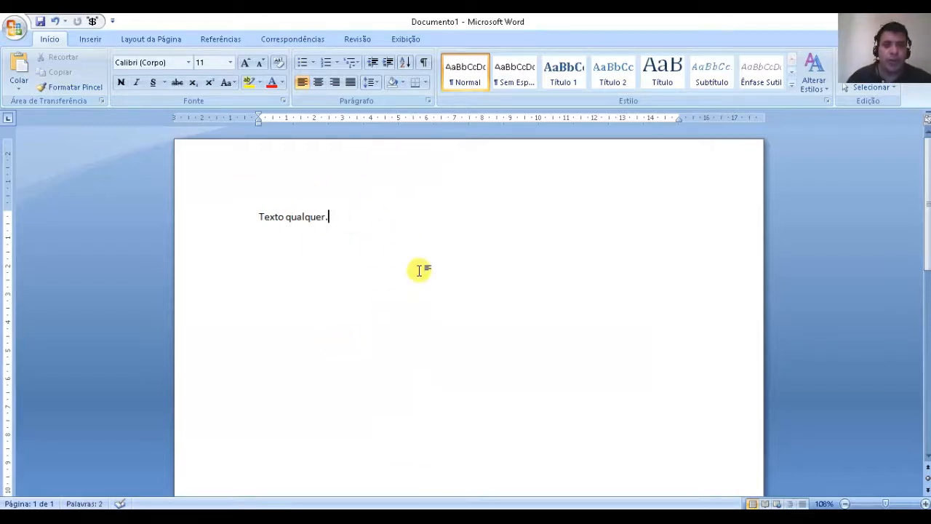
{"action": "scroll", "coordinate": [419, 271], "scroll_direction": "up", "scroll_amount": 4}
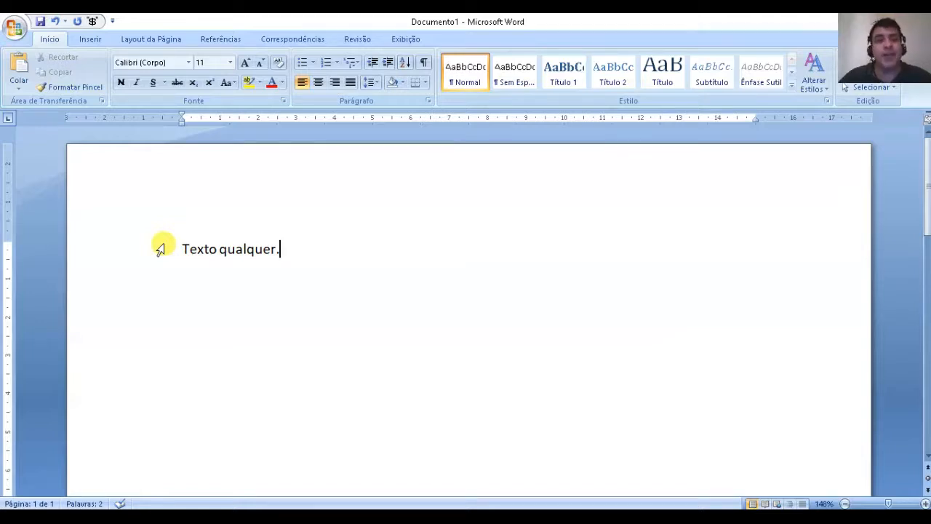
- Change the font of the whole sentence "Texto qualquer." to Arial
{"action": "left_click", "coordinate": [189, 63]}
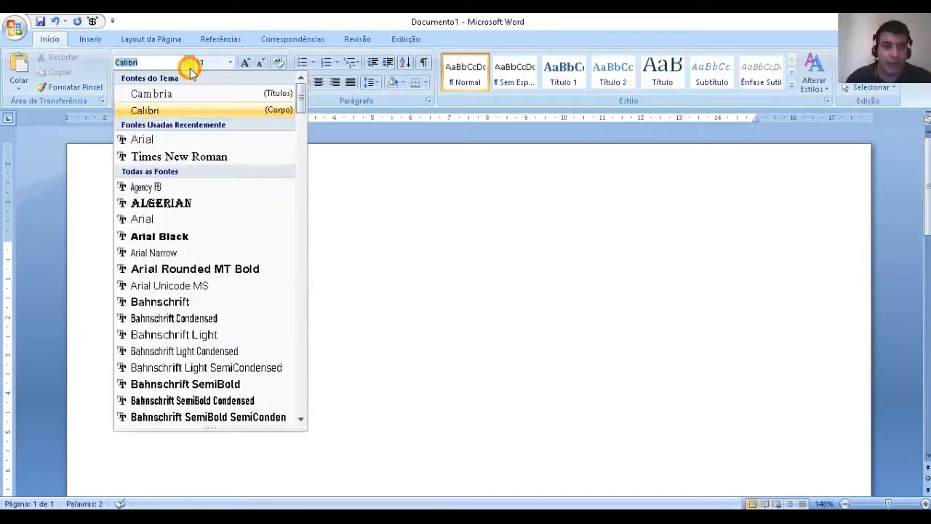
{"action": "left_click", "coordinate": [171, 140]}
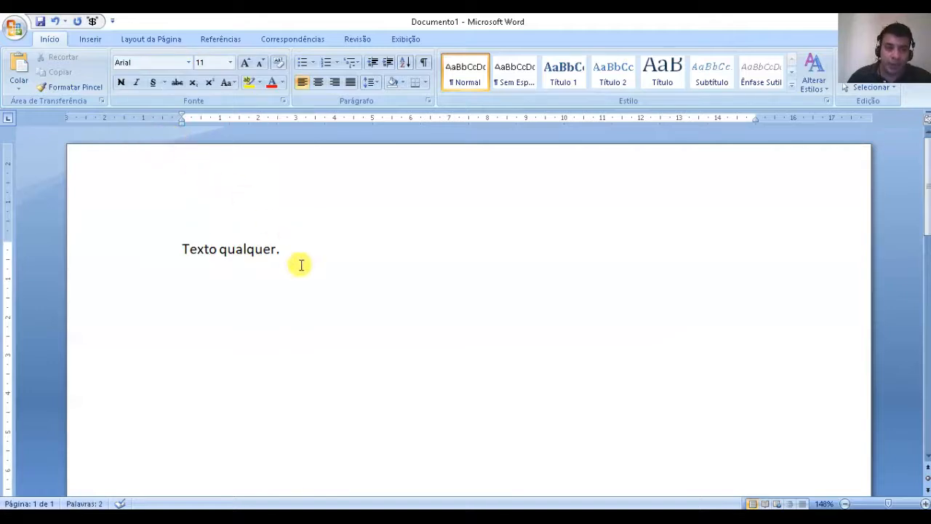
{"action": "left_click_drag", "start_coordinate": [299, 264], "coordinate": [197, 245]}
{"action": "scroll", "coordinate": [371, 262], "scroll_direction": "up", "scroll_amount": 2, "text": "ctrl"}
{"action": "scroll", "coordinate": [371, 262], "scroll_direction": "up", "scroll_amount": 2, "text": "ctrl"}
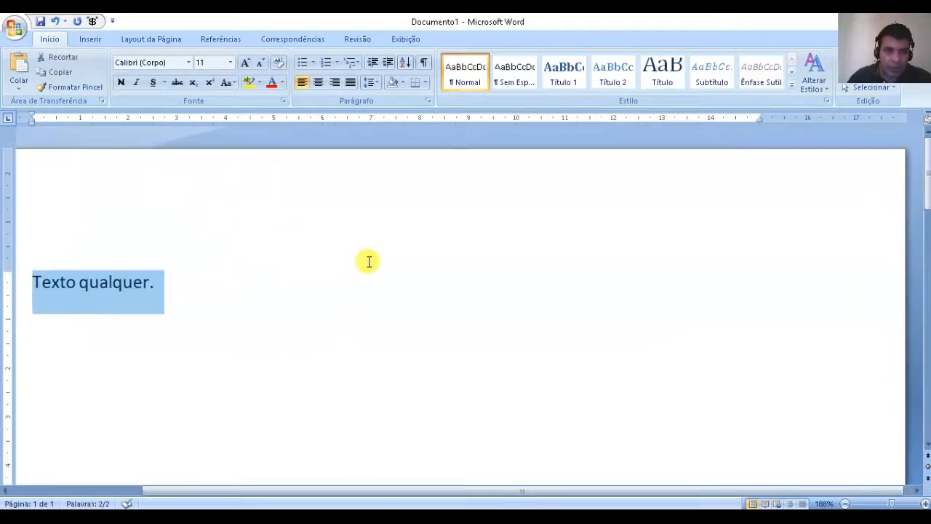
{"action": "left_click_drag", "start_coordinate": [315, 490], "coordinate": [143, 477]}
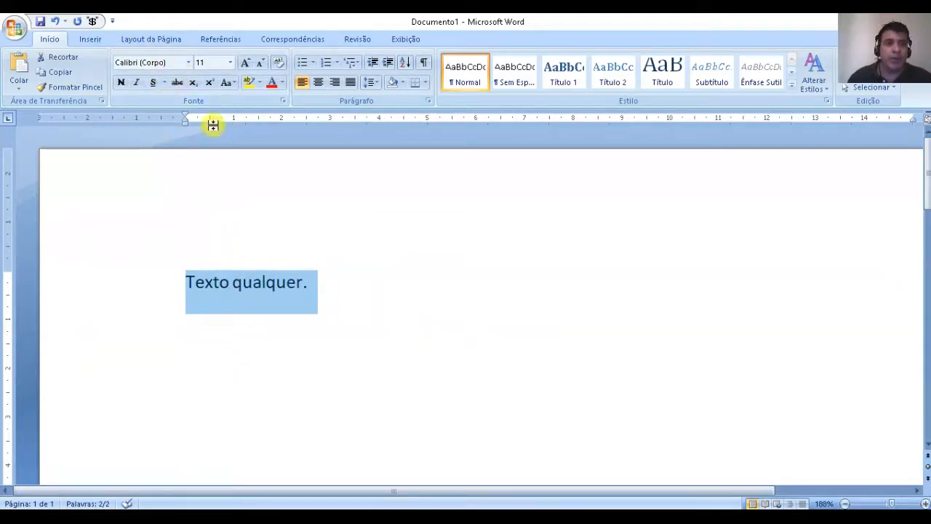
{"action": "left_click", "coordinate": [188, 62]}
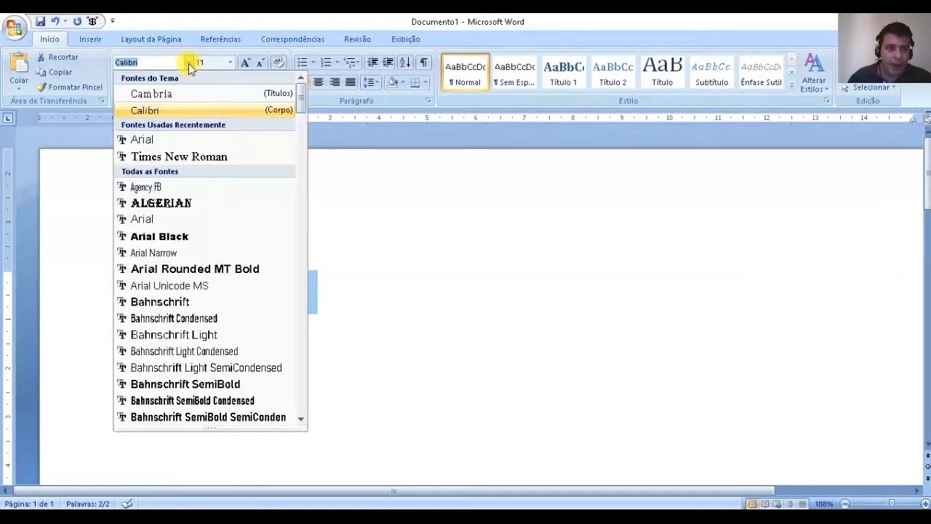
{"action": "left_click", "coordinate": [150, 139]}
{"action": "left_click", "coordinate": [342, 337]}
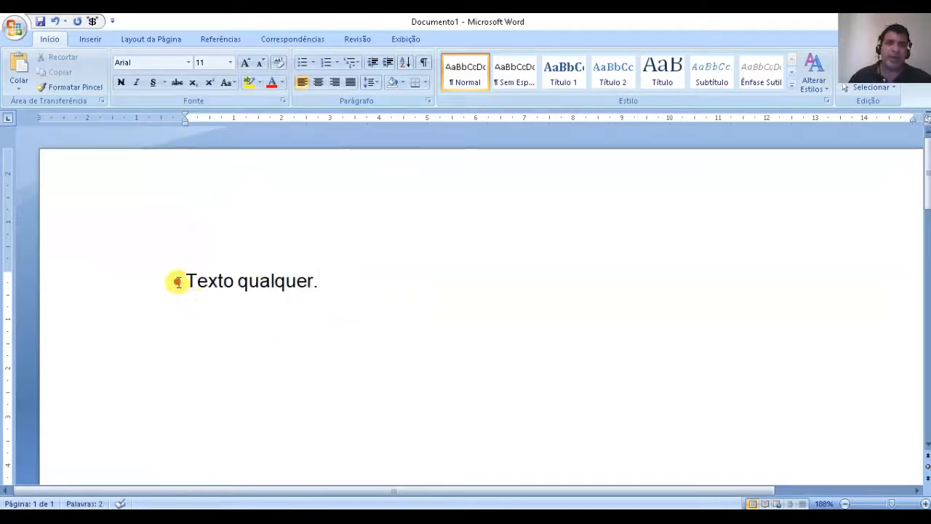
- Copy the entire "Texto qualquer." line and paste a duplicate on the line below it
{"action": "left_click_drag", "start_coordinate": [176, 281], "coordinate": [349, 278]}
{"action": "left_click", "coordinate": [341, 313]}
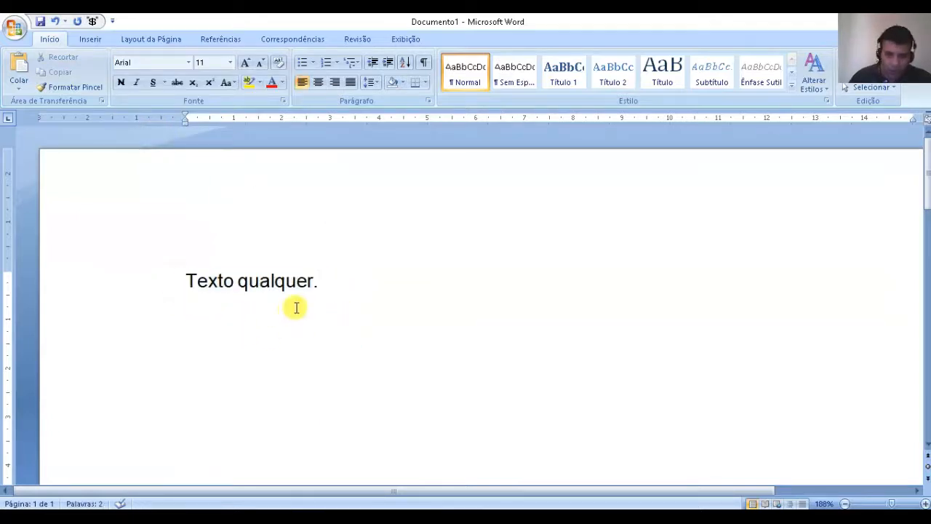
{"action": "key", "text": "Left"}
{"action": "key", "text": "Left"}
{"action": "key", "text": "Left"}
{"action": "key", "text": "Left"}
{"action": "key", "text": "Left"}
{"action": "key", "text": "Left"}
{"action": "key", "text": "Left"}
{"action": "key", "text": "Left"}
{"action": "key", "text": "Left"}
{"action": "key", "text": "Left"}
{"action": "key", "text": "Left"}
{"action": "key", "text": "Left"}
{"action": "key", "text": "Left"}
{"action": "key", "text": "Left"}
{"action": "key", "text": "Left"}
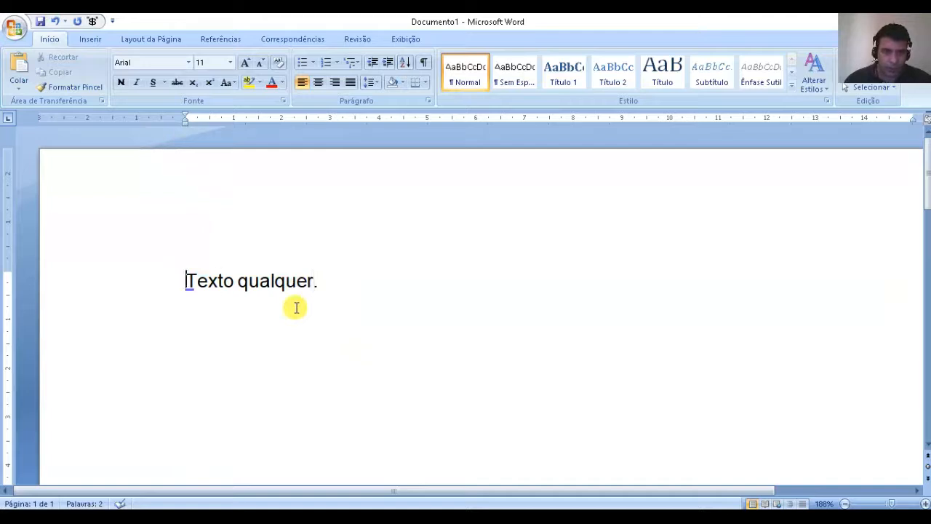
{"action": "key", "text": "shift+Right"}
{"action": "key", "text": "shift+Right"}
{"action": "key", "text": "shift+Right"}
{"action": "key", "text": "shift+Right"}
{"action": "key", "text": "shift+Right"}
{"action": "key", "text": "shift+Right"}
{"action": "key", "text": "shift+Right"}
{"action": "key", "text": "shift+Right"}
{"action": "key", "text": "shift+Right"}
{"action": "key", "text": "shift+Right"}
{"action": "key", "text": "shift+Right"}
{"action": "key", "text": "shift+Right"}
{"action": "key", "text": "shift+Right"}
{"action": "key", "text": "shift+Right"}
{"action": "key", "text": "shift+Right"}
{"action": "key", "text": "shift+Right"}
{"action": "key", "text": "ctrl+c"}
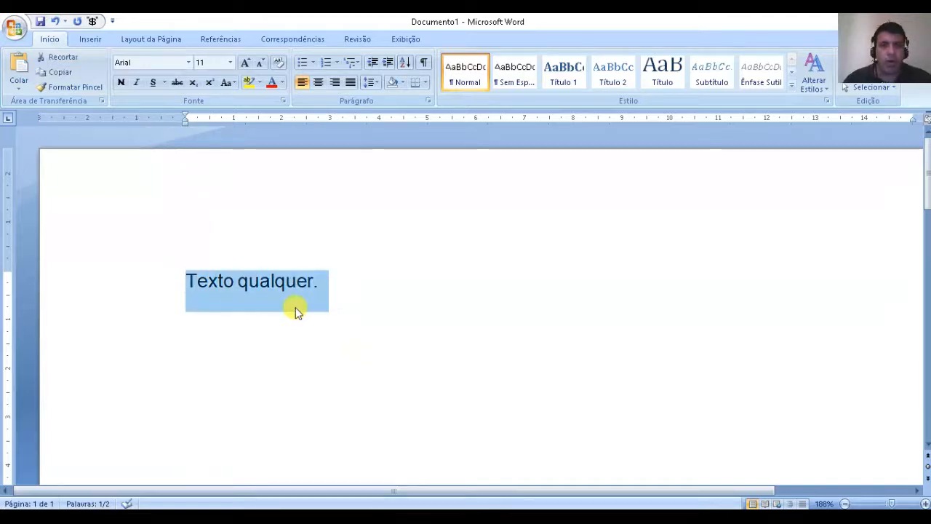
{"action": "key", "text": "Right"}
{"action": "key", "text": "Return"}
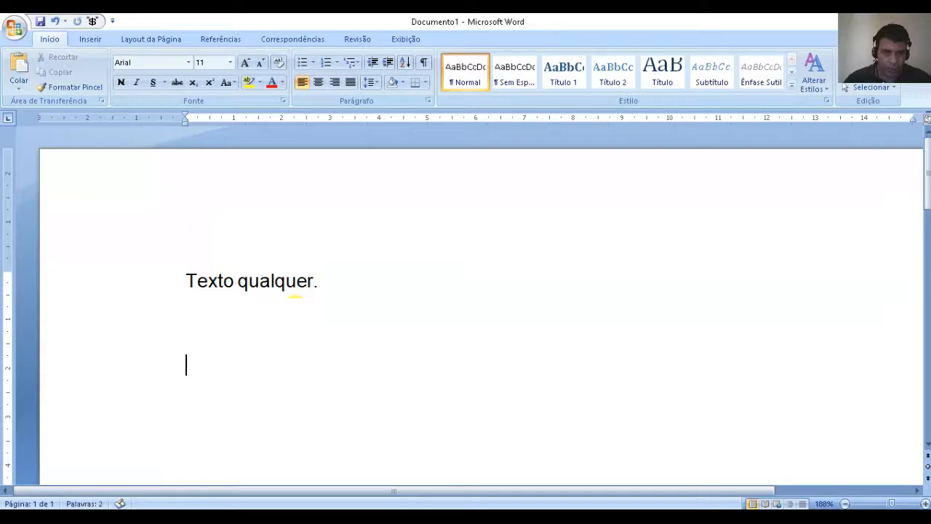
{"action": "key", "text": "ctrl+v"}
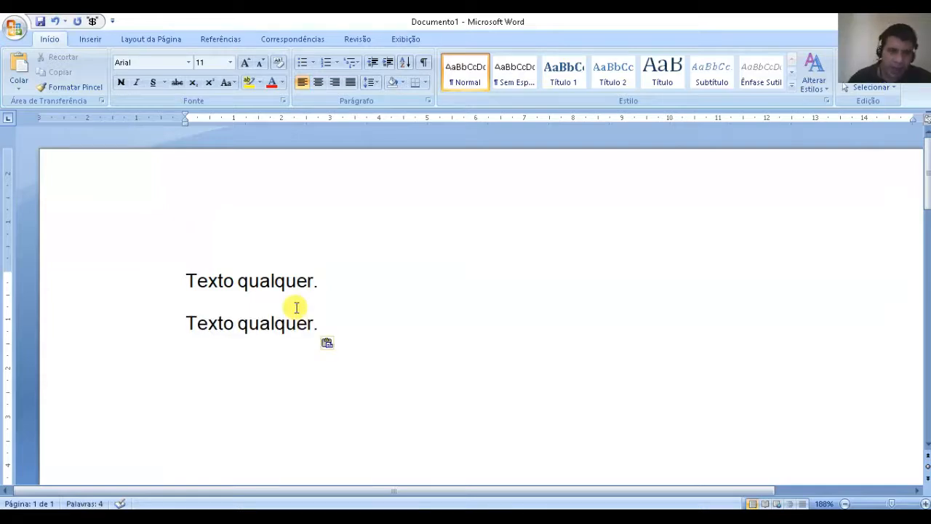
- Copy the first "Texto qualquer." line and set its font to Calibri
{"action": "left_click_drag", "start_coordinate": [204, 281], "coordinate": [345, 283]}
{"action": "key", "text": "ctrl+c"}
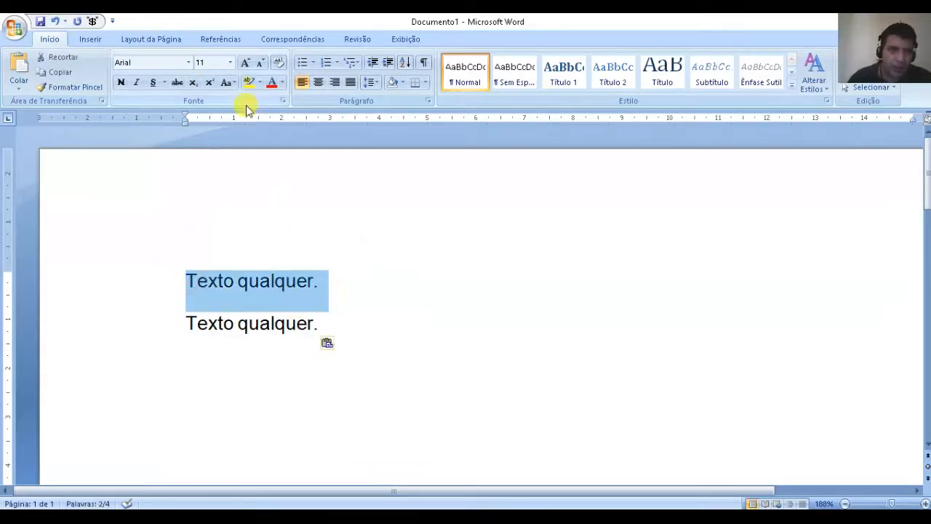
{"action": "left_click", "coordinate": [189, 64]}
{"action": "left_click", "coordinate": [183, 108]}
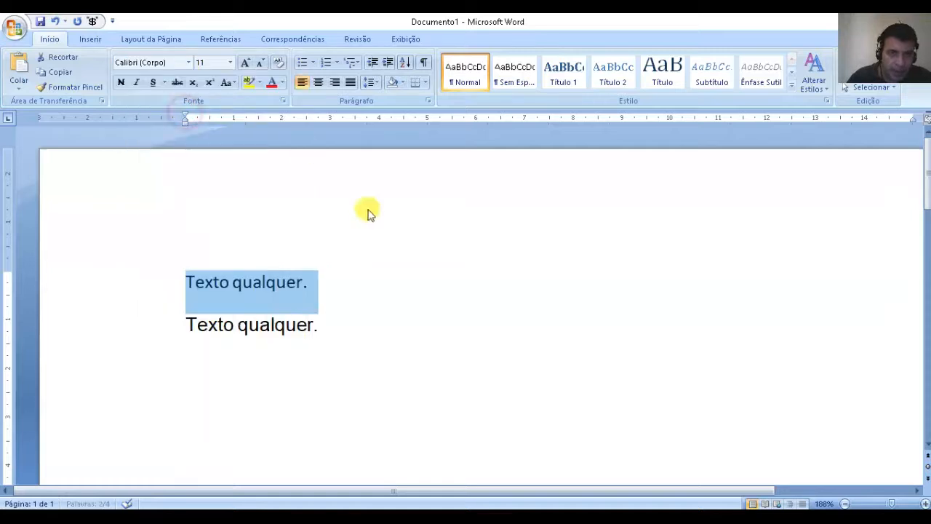
{"action": "left_click", "coordinate": [360, 275]}
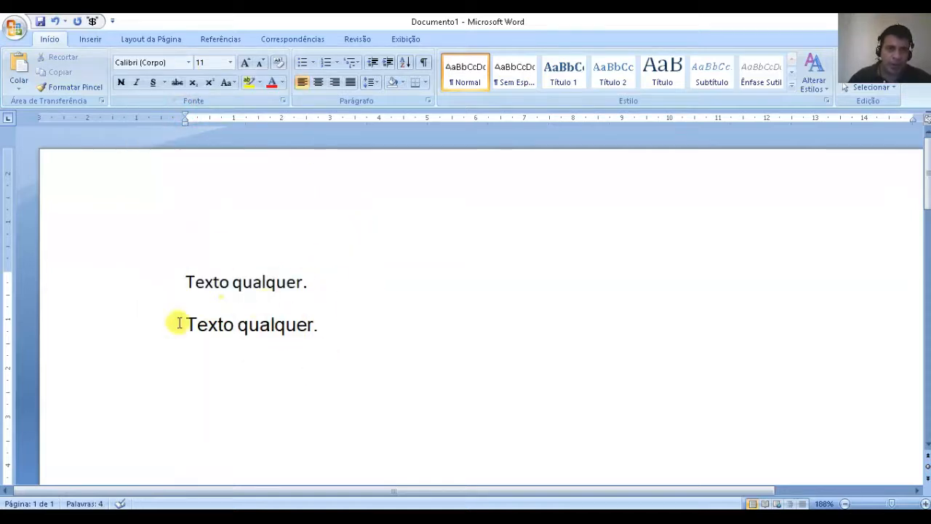
- Paste the copied Arial "Texto qualquer." as a third line beneath the second one
{"action": "left_click", "coordinate": [327, 327]}
{"action": "key", "text": "Return"}
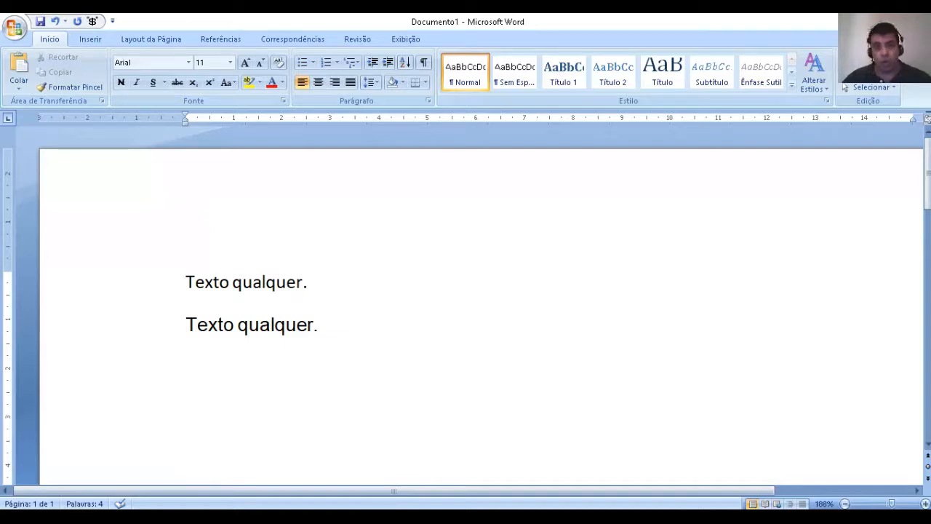
{"action": "key", "text": "ctrl+v"}
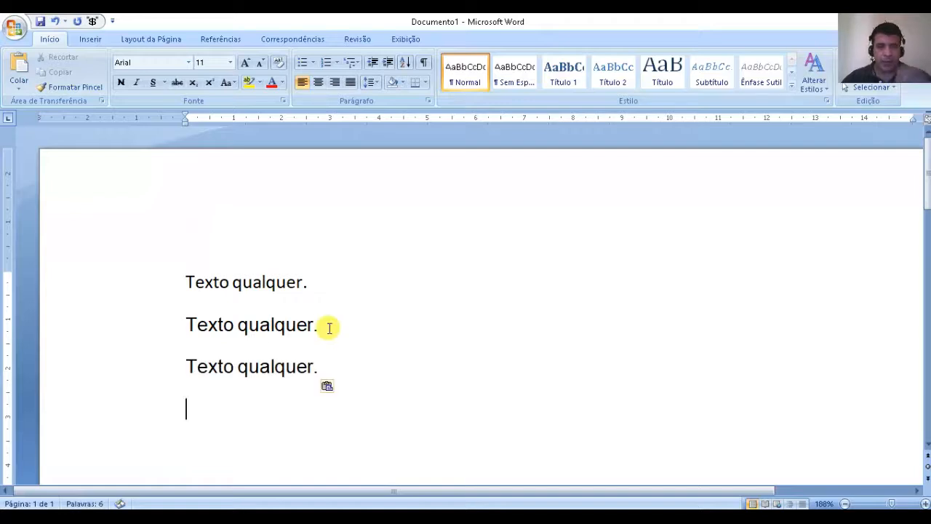
- Copy the third "Texto qualquer." line and set its font to Times New Roman
{"action": "left_click_drag", "start_coordinate": [179, 359], "coordinate": [325, 378]}
{"action": "key", "text": "ctrl+c"}
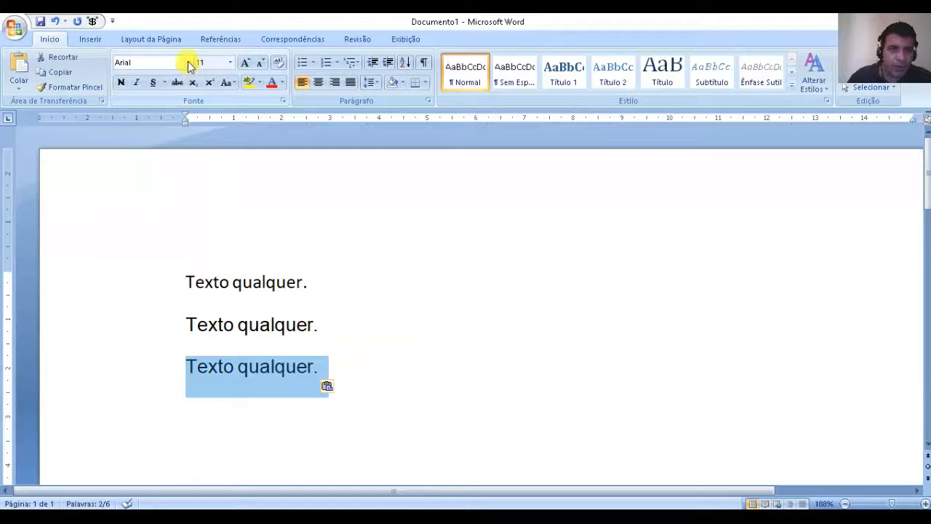
{"action": "left_click", "coordinate": [187, 63]}
{"action": "left_click", "coordinate": [186, 155]}
{"action": "left_click", "coordinate": [411, 319]}
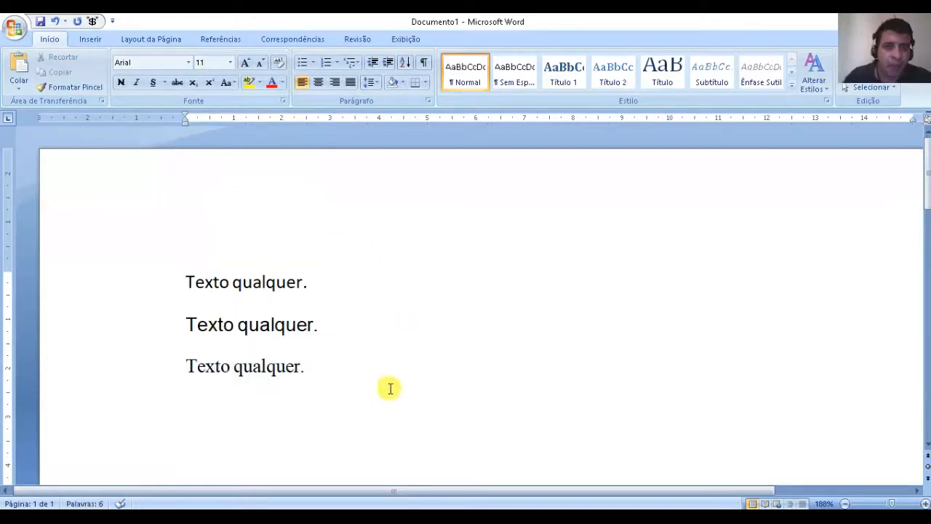
- Examine the three "Texto qualquer." lines up close to compare the letter shapes of their fonts
{"action": "scroll", "coordinate": [364, 373], "scroll_direction": "up", "scroll_amount": 4, "text": "ctrl"}
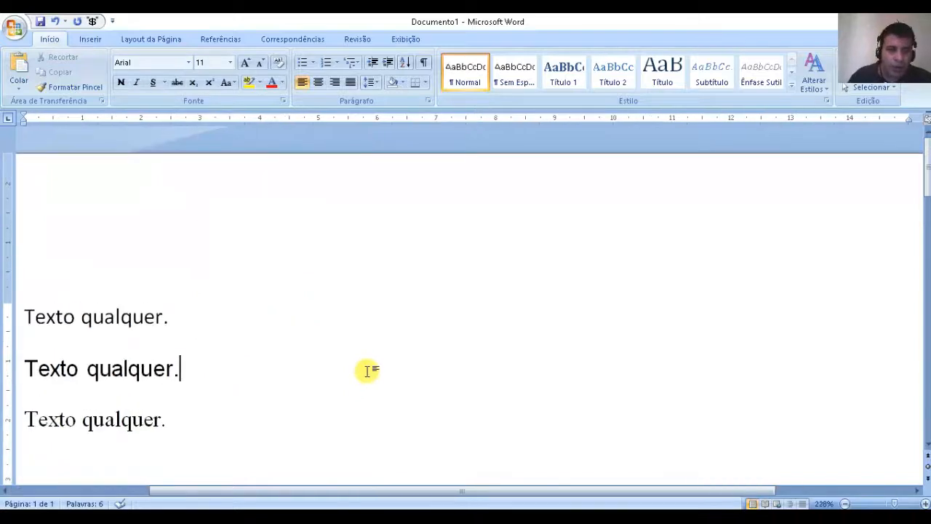
{"action": "left_click_drag", "start_coordinate": [313, 492], "coordinate": [183, 488]}
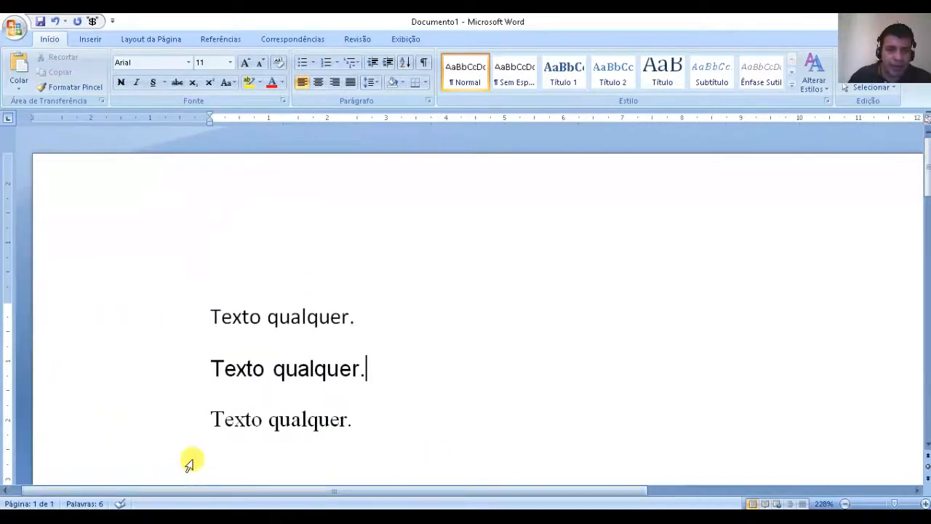
{"action": "scroll", "coordinate": [216, 427], "scroll_direction": "up", "scroll_amount": 2, "text": "ctrl"}
{"action": "key", "text": "Down"}
{"action": "left_click_drag", "start_coordinate": [187, 486], "coordinate": [117, 495]}
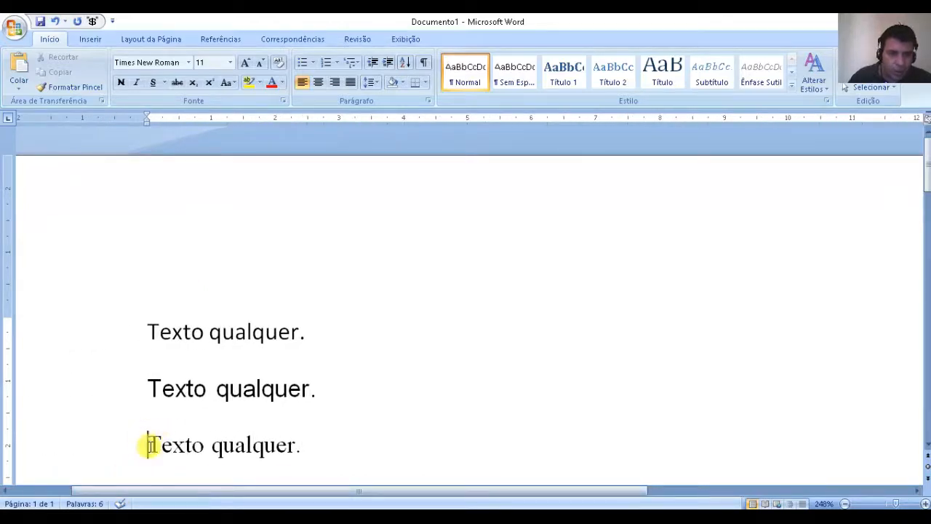
{"action": "left_click", "coordinate": [152, 444]}
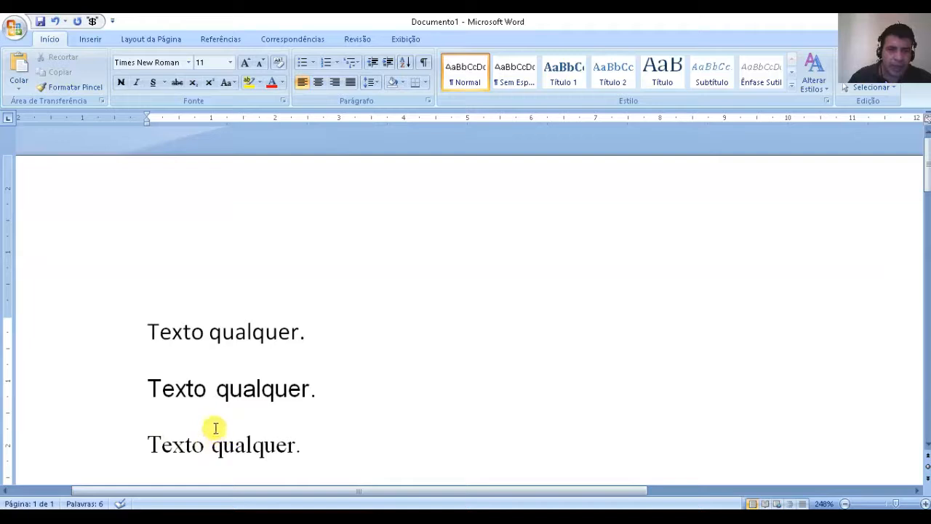
{"action": "scroll", "coordinate": [313, 351], "scroll_direction": "down", "scroll_amount": 1}
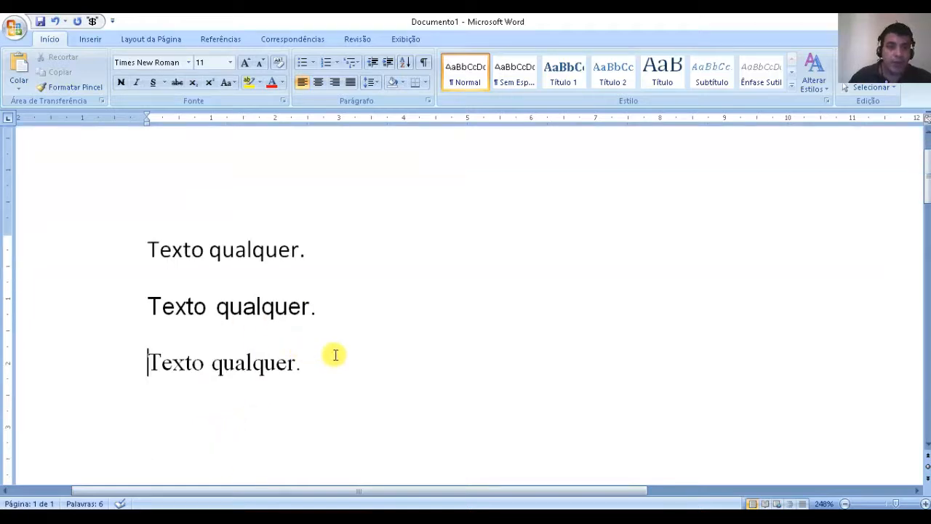
{"action": "scroll", "coordinate": [336, 355], "scroll_direction": "down", "scroll_amount": 1}
{"action": "scroll", "coordinate": [336, 355], "scroll_direction": "down", "scroll_amount": 6}
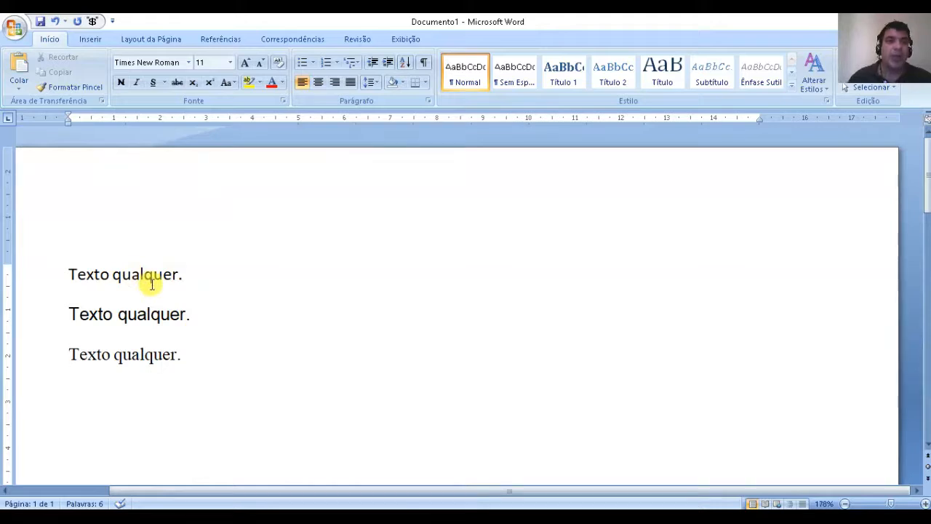
- Make all three "Texto qualquer." lines bold
{"action": "left_click", "coordinate": [205, 389]}
{"action": "left_click_drag", "start_coordinate": [202, 356], "coordinate": [42, 277]}
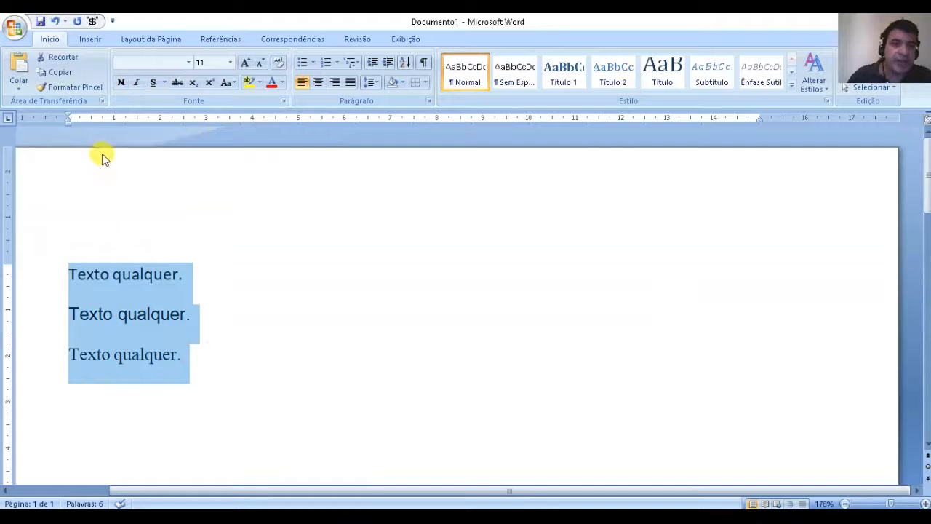
{"action": "left_click", "coordinate": [121, 82]}
{"action": "left_click", "coordinate": [291, 331]}
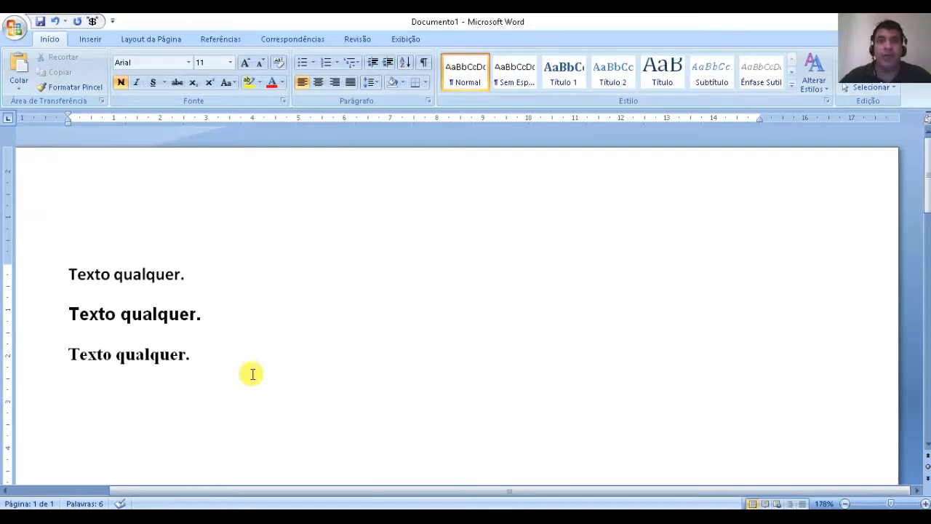
- Paste the copied Arial "Texto qualquer." as a fourth line beneath the Times New Roman one
{"action": "left_click", "coordinate": [252, 374]}
{"action": "key", "text": "Return"}
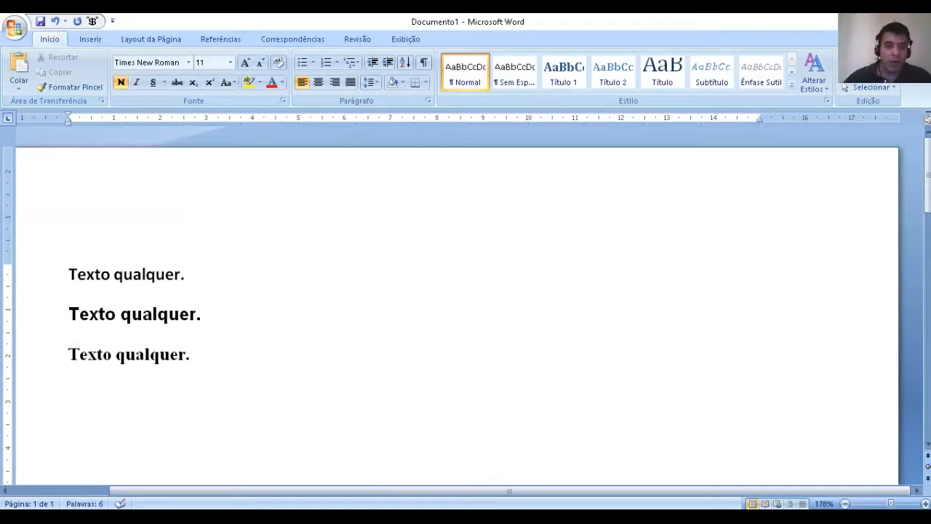
{"action": "key", "text": "ctrl+v"}
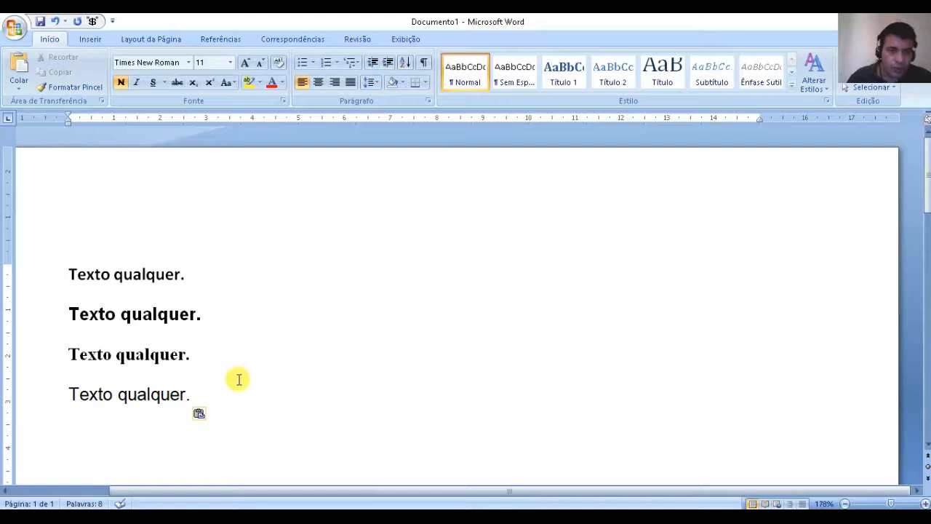
- Convert the fourth "Texto qualquer." line to all uppercase letters
{"action": "left_click_drag", "start_coordinate": [231, 381], "coordinate": [199, 409]}
{"action": "left_click", "coordinate": [199, 408]}
{"action": "left_click_drag", "start_coordinate": [70, 392], "coordinate": [193, 394]}
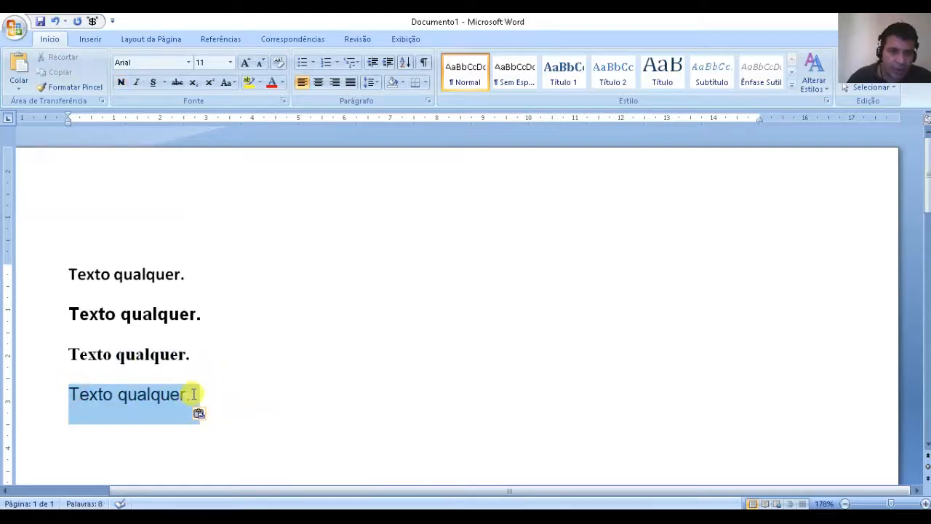
{"action": "left_click", "coordinate": [229, 82]}
{"action": "left_click", "coordinate": [266, 132]}
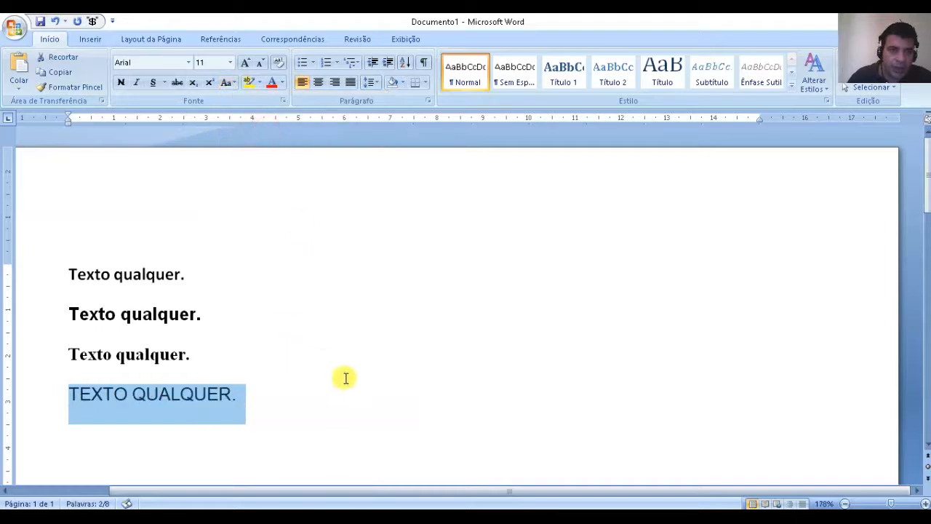
{"action": "scroll", "coordinate": [334, 387], "scroll_direction": "up", "scroll_amount": 2}
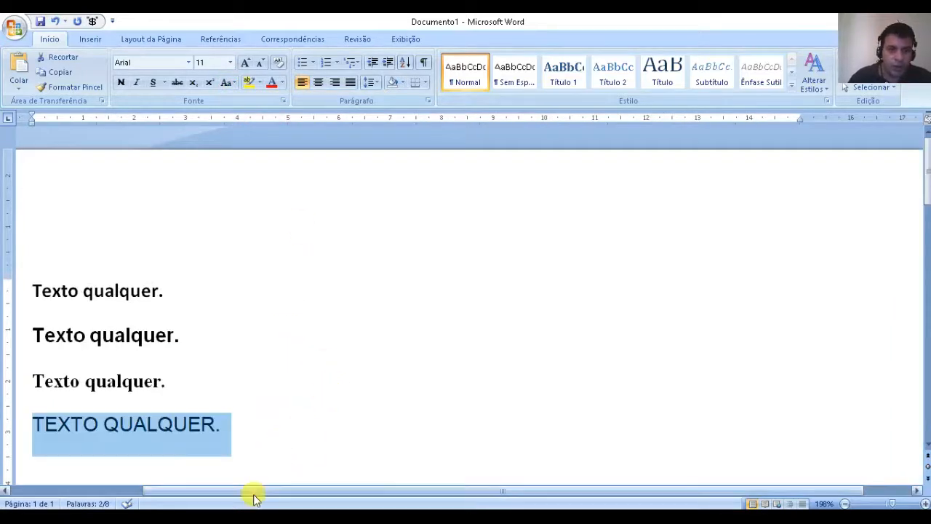
{"action": "left_click_drag", "start_coordinate": [254, 493], "coordinate": [197, 492]}
{"action": "left_click", "coordinate": [303, 413]}
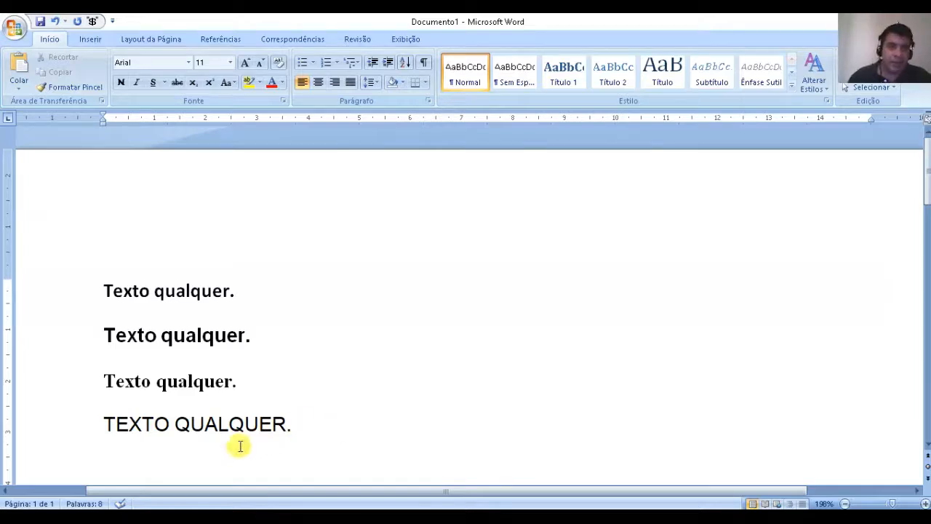
- Apply bold to all four text lines, including the uppercase "TEXTO QUALQUER."
{"action": "left_click_drag", "start_coordinate": [98, 281], "coordinate": [368, 442]}
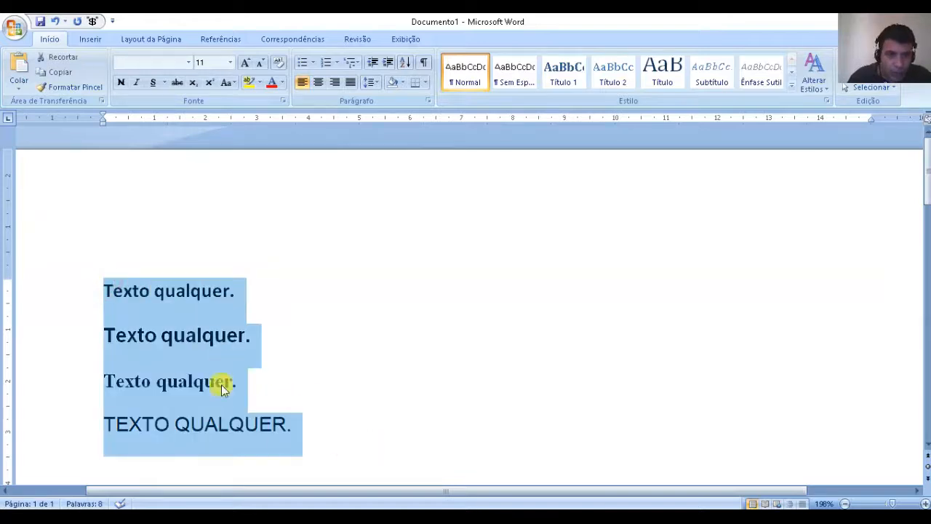
{"action": "left_click", "coordinate": [121, 82]}
{"action": "left_click", "coordinate": [121, 82]}
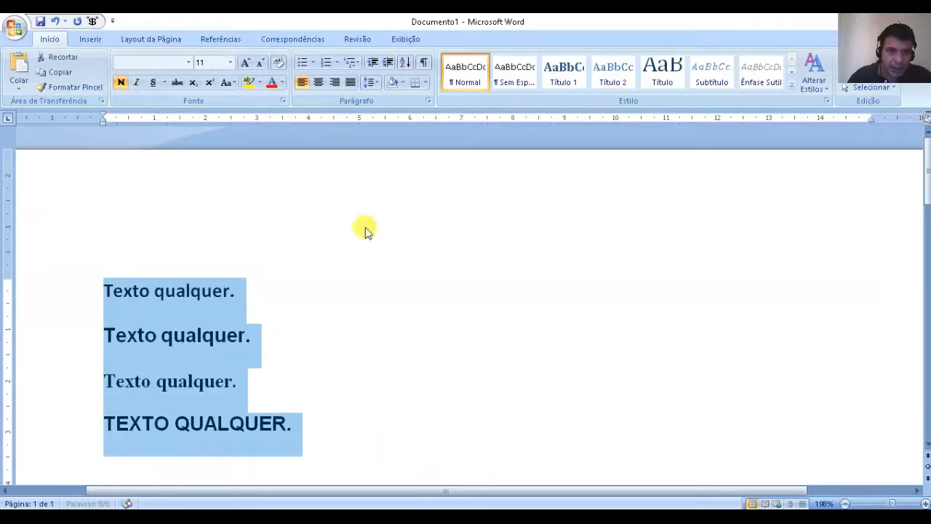
{"action": "left_click", "coordinate": [392, 254]}
- Remove the bold from all four text lines and reapply it
{"action": "left_click_drag", "start_coordinate": [105, 272], "coordinate": [328, 434]}
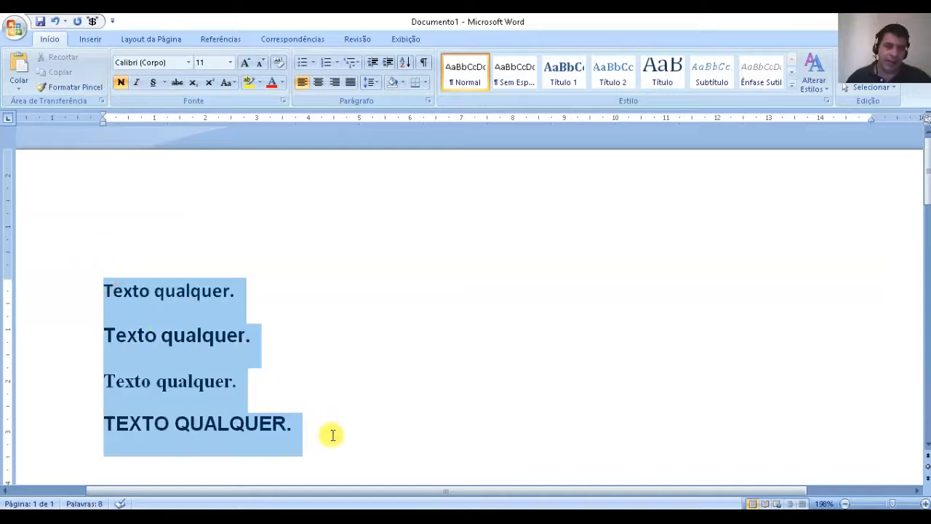
{"action": "left_click", "coordinate": [120, 82]}
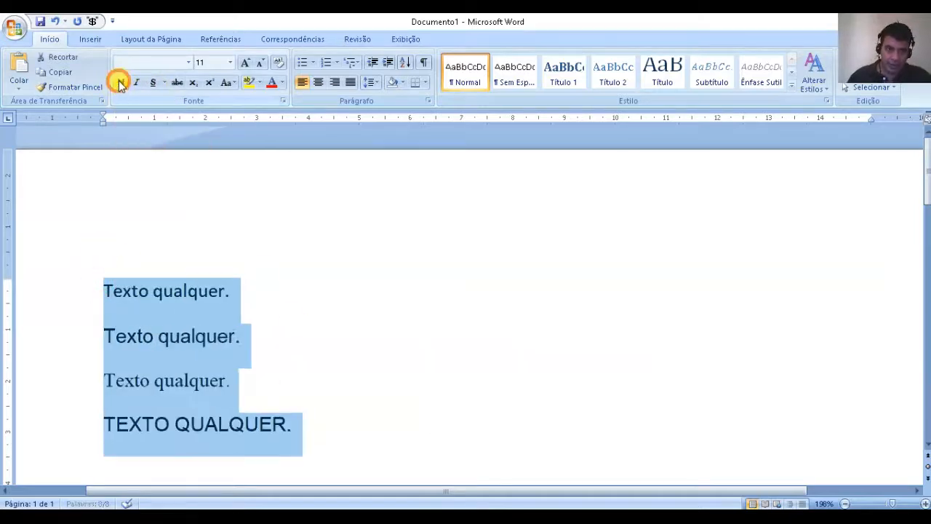
{"action": "left_click", "coordinate": [121, 82]}
{"action": "left_click", "coordinate": [354, 255]}
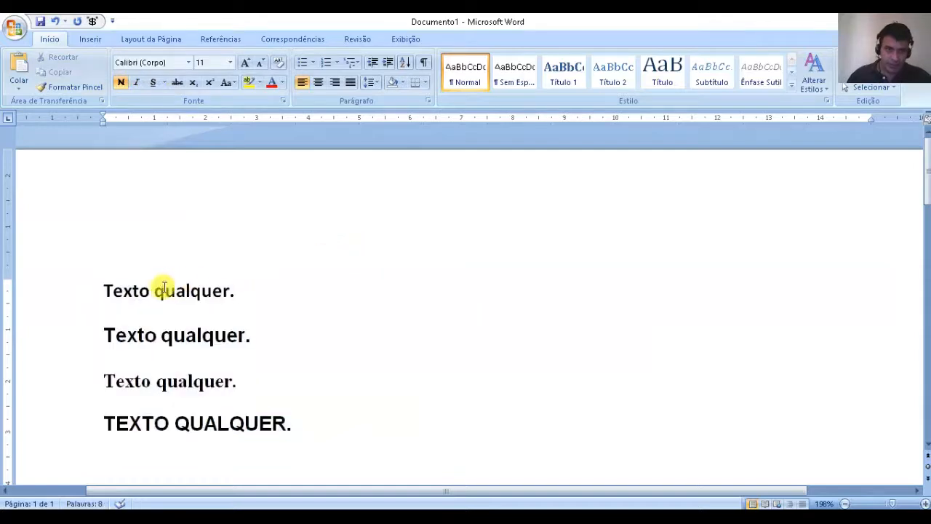
- Remove the bold from only the word "qualquer." in the first line
{"action": "left_click_drag", "start_coordinate": [154, 290], "coordinate": [260, 287]}
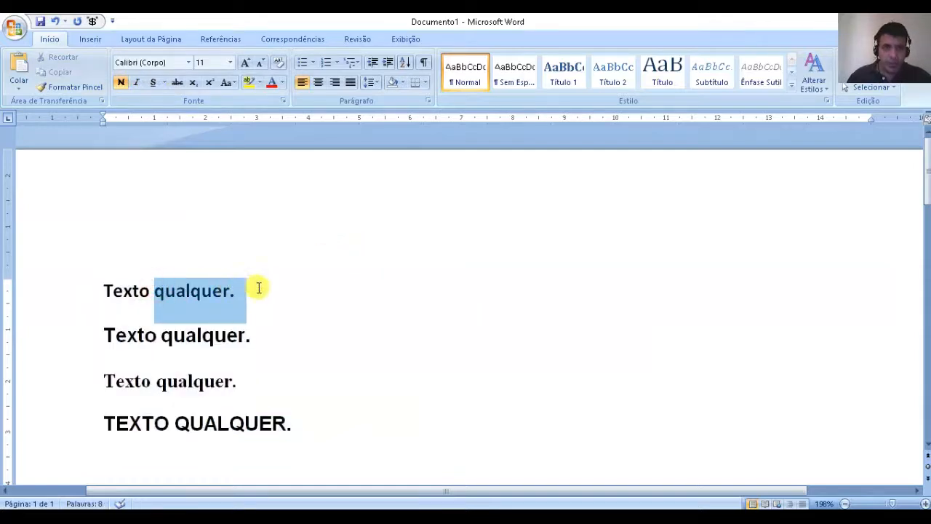
{"action": "left_click", "coordinate": [121, 82]}
{"action": "left_click", "coordinate": [310, 238]}
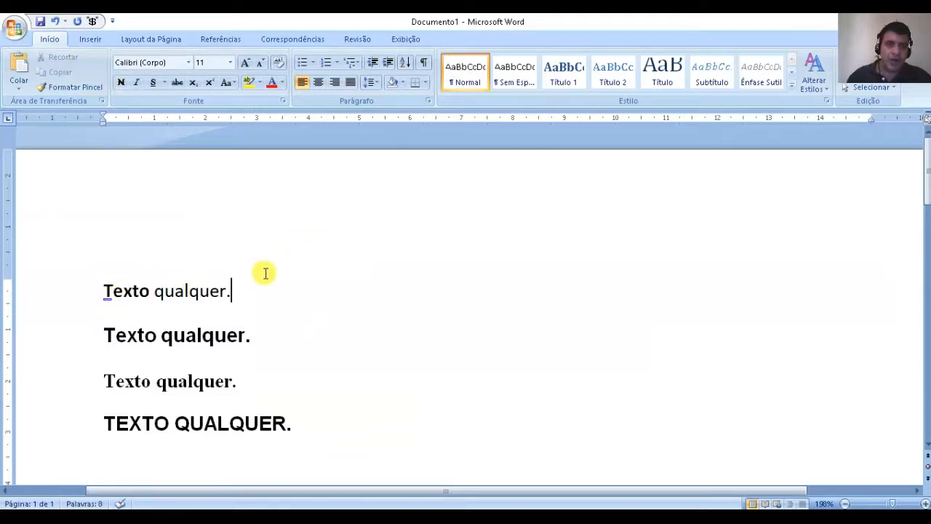
- Add a new line reading "Internet" below the uppercase "TEXTO QUALQUER." line
{"action": "left_click", "coordinate": [320, 417]}
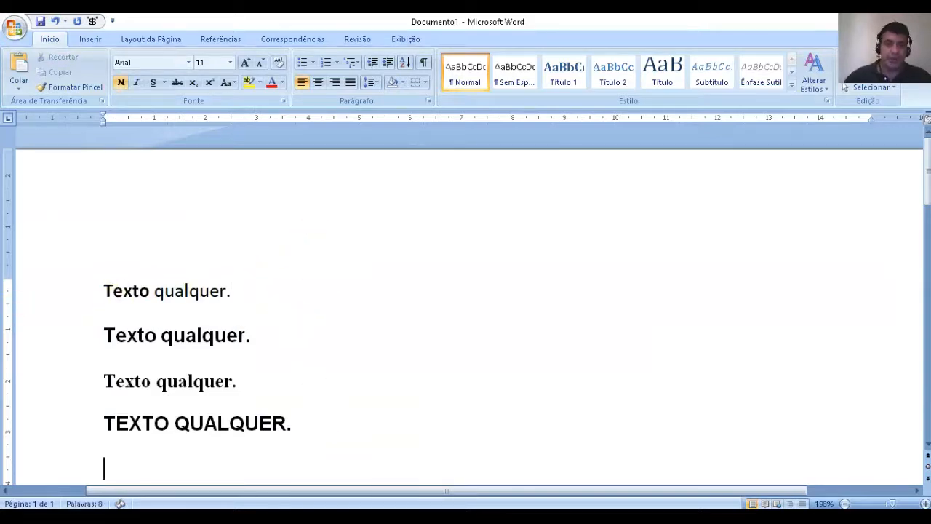
{"action": "scroll", "coordinate": [362, 405], "scroll_direction": "down", "scroll_amount": 2}
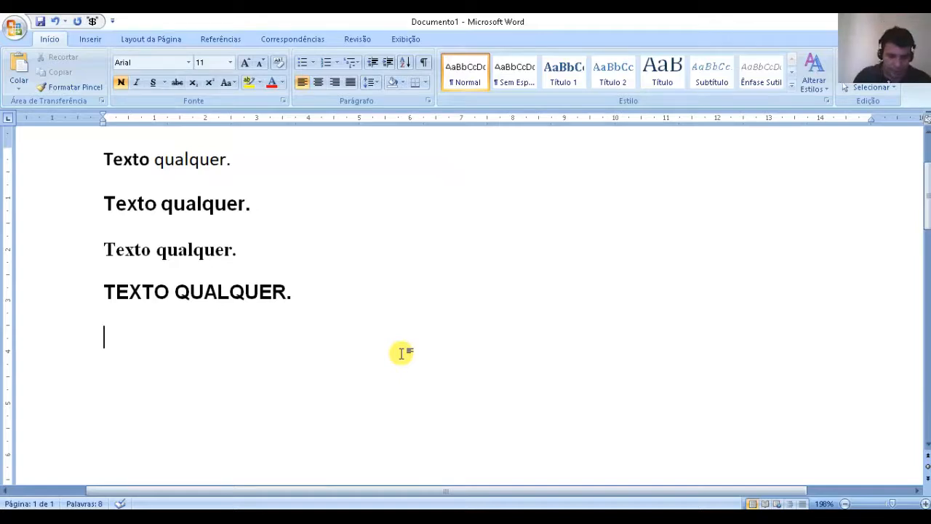
{"action": "type", "text": "iNTERN"}
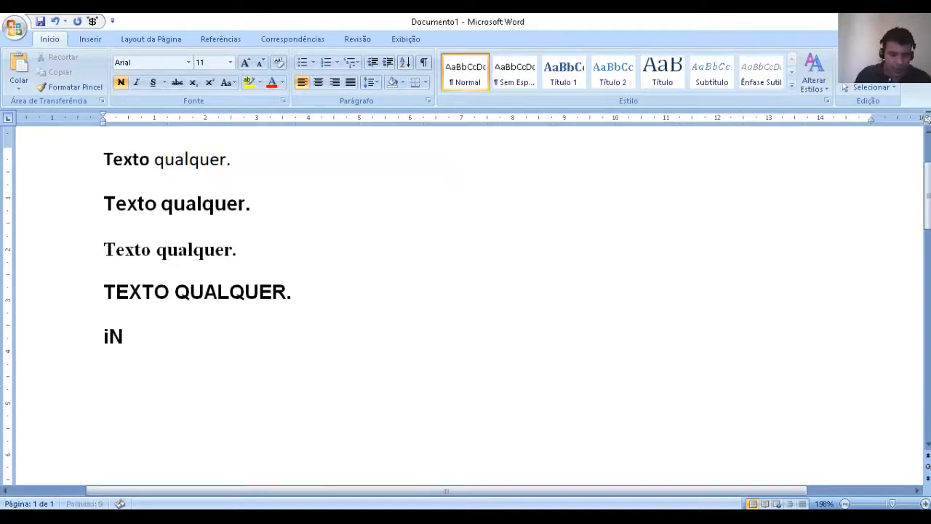
{"action": "key", "text": "BackSpace"}
{"action": "key", "text": "BackSpace"}
{"action": "key", "text": "BackSpace"}
{"action": "key", "text": "BackSpace"}
{"action": "key", "text": "BackSpace"}
{"action": "key", "text": "BackSpace"}
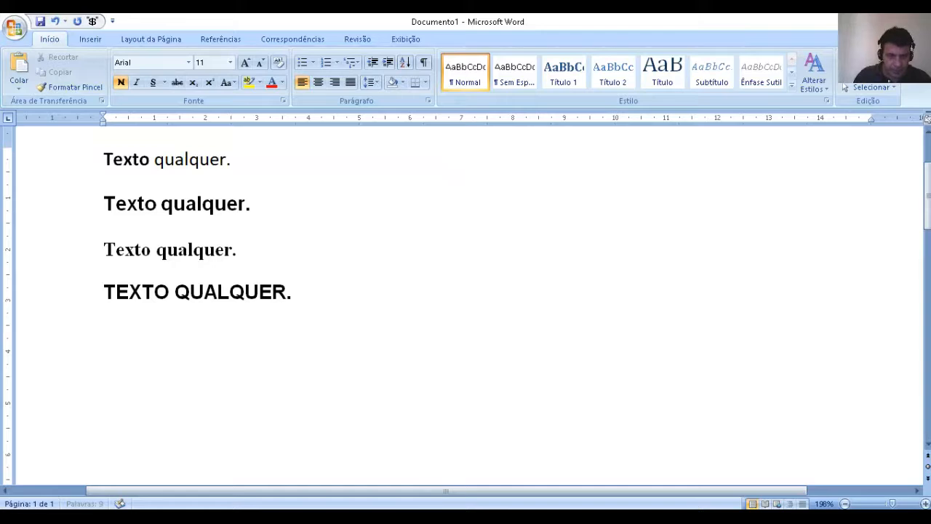
{"action": "type", "text": "Internert"}
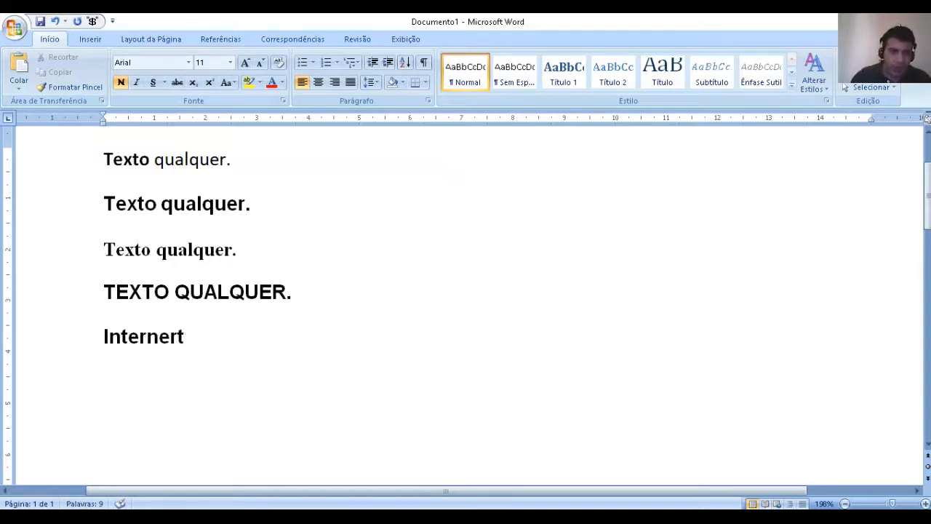
{"action": "key", "text": "BackSpace"}
{"action": "key", "text": "BackSpace"}
{"action": "type", "text": "t"}
- Apply italics to the whole word "Internet" on the fifth line
{"action": "key", "text": "shift+Left"}
{"action": "key", "text": "shift+Left"}
{"action": "key", "text": "shift+Left"}
{"action": "key", "text": "shift+Left"}
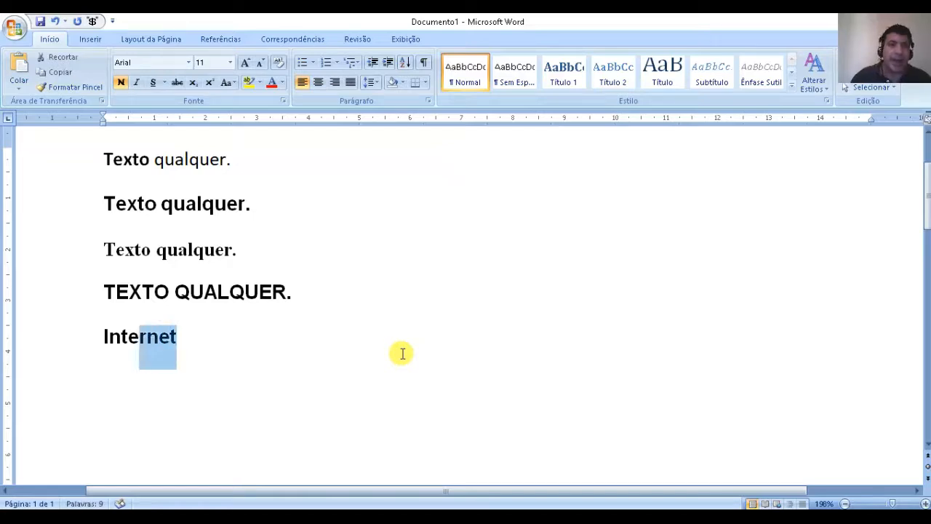
{"action": "key", "text": "shift+Left"}
{"action": "key", "text": "shift+Left"}
{"action": "key", "text": "shift+Left"}
{"action": "key", "text": "shift+Left"}
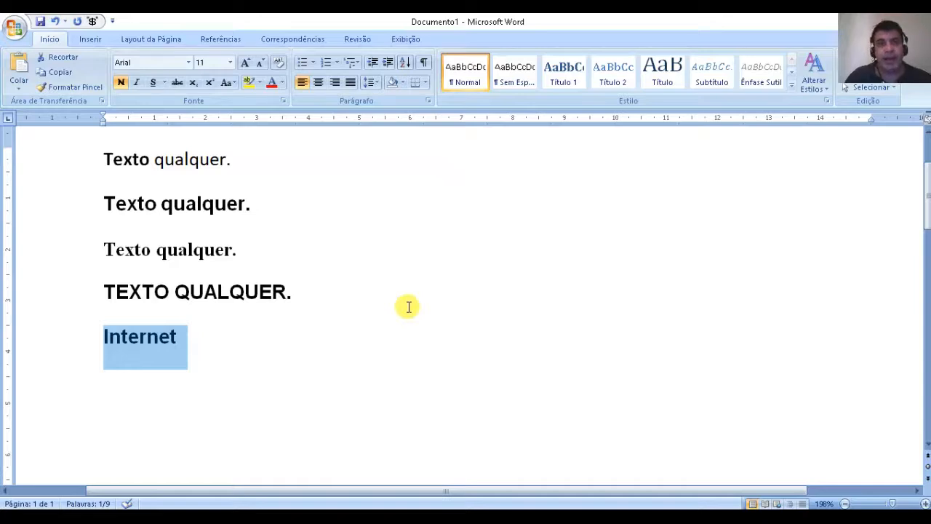
{"action": "left_click", "coordinate": [136, 82]}
{"action": "left_click", "coordinate": [355, 312]}
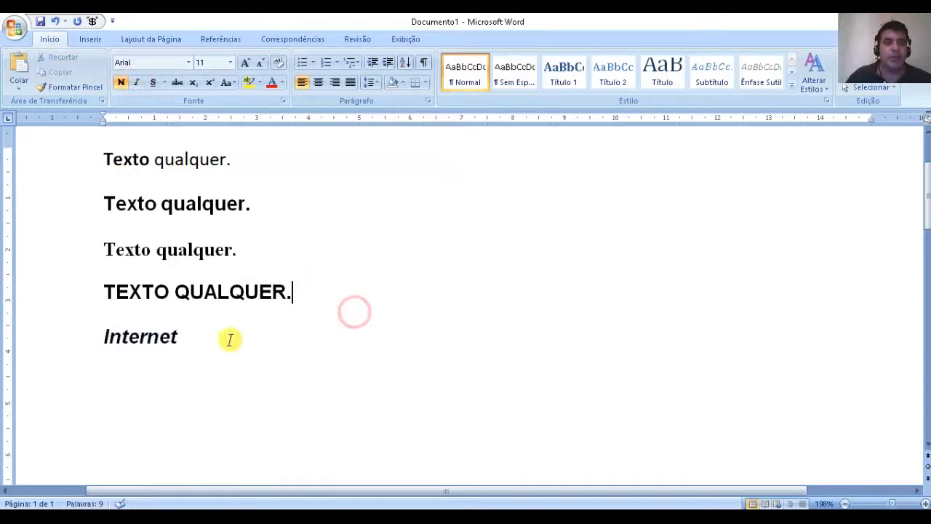
- Remove the bold from the italic word "Internet" and start a new empty line beneath it
{"action": "left_click_drag", "start_coordinate": [95, 332], "coordinate": [204, 333]}
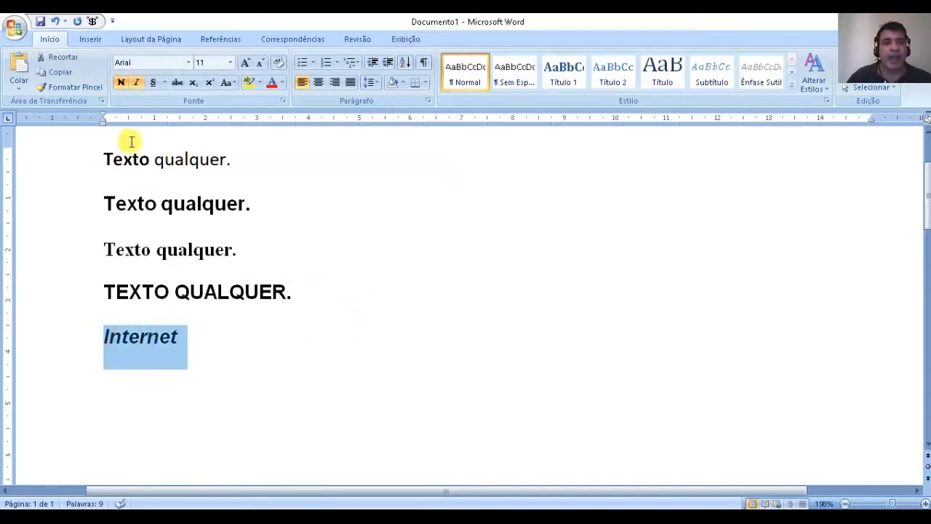
{"action": "left_click", "coordinate": [121, 83]}
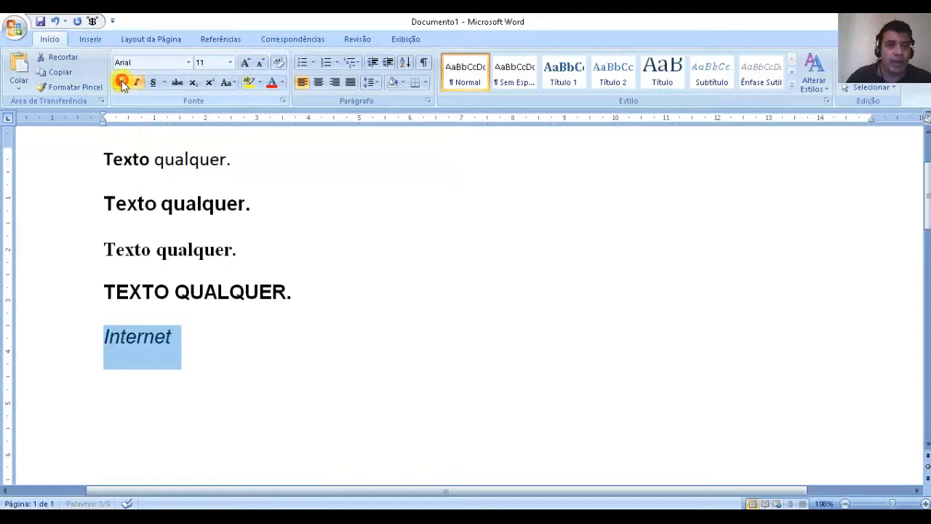
{"action": "left_click", "coordinate": [219, 358]}
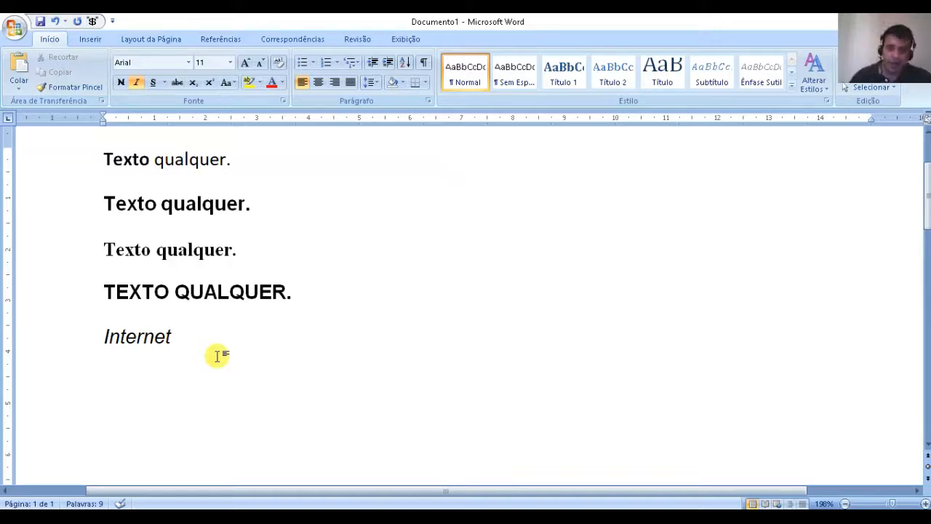
{"action": "key", "text": "Return"}
{"action": "key", "text": "BackSpace"}
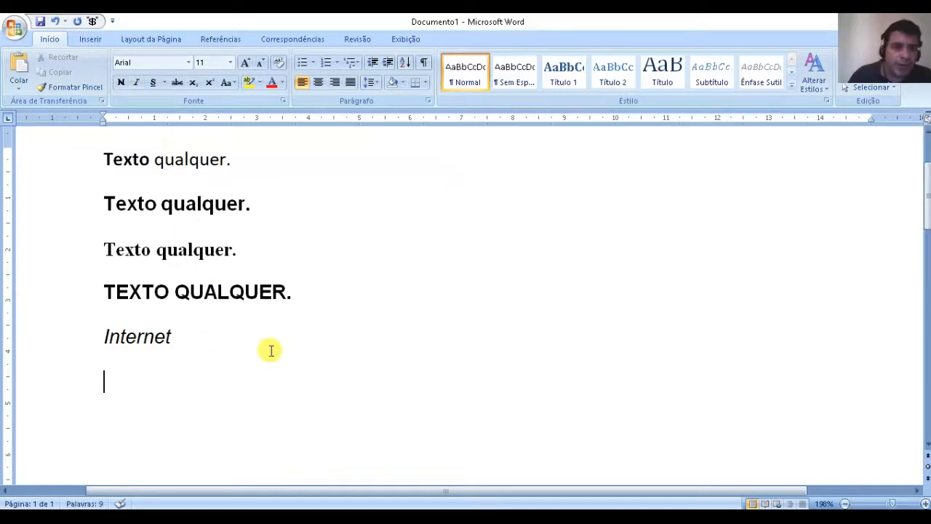
- Enter "Texto." on the empty line below "Internet", with only its first letter capitalized
{"action": "type", "text": "TEx"}
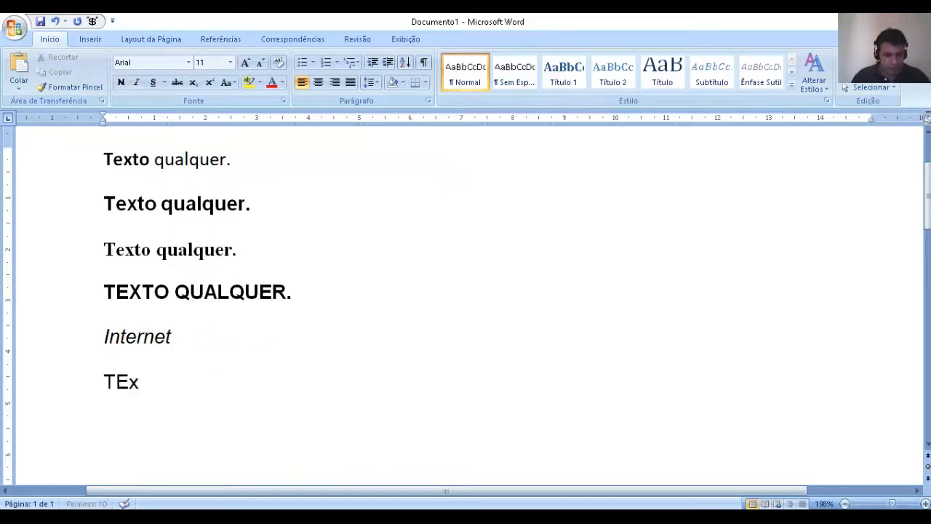
{"action": "type", "text": "to"}
{"action": "key", "text": "BackSpace"}
{"action": "key", "text": "BackSpace"}
{"action": "key", "text": "BackSpace"}
{"action": "key", "text": "BackSpace"}
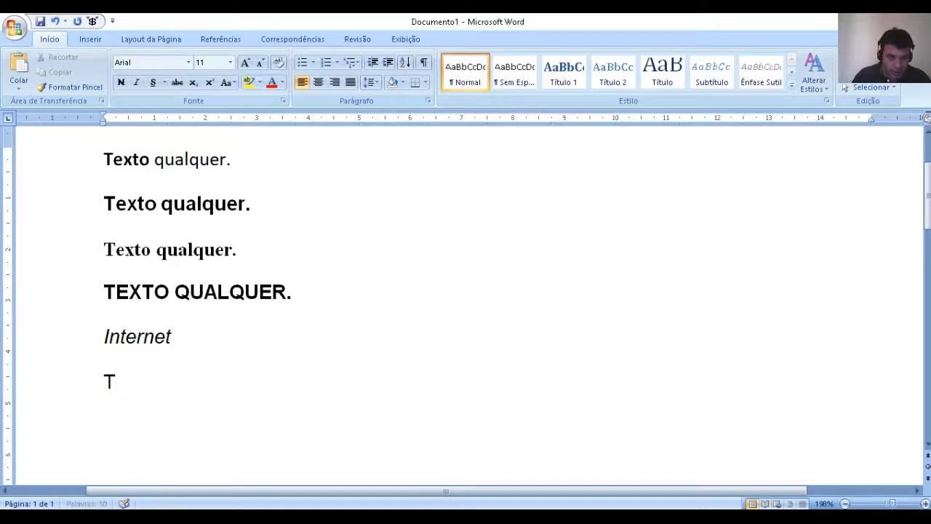
{"action": "type", "text": "exto."}
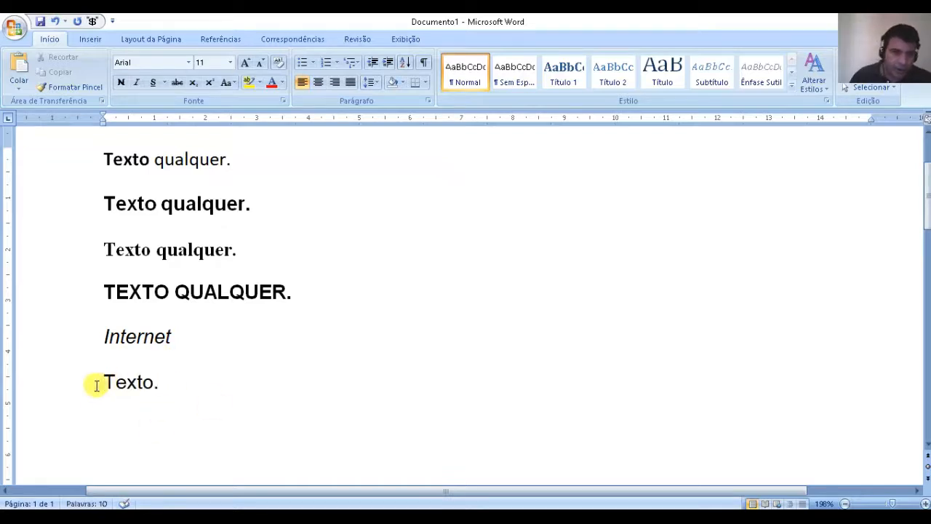
- Underline the whole word "Texto." on the sixth line
{"action": "left_click_drag", "start_coordinate": [94, 382], "coordinate": [141, 386]}
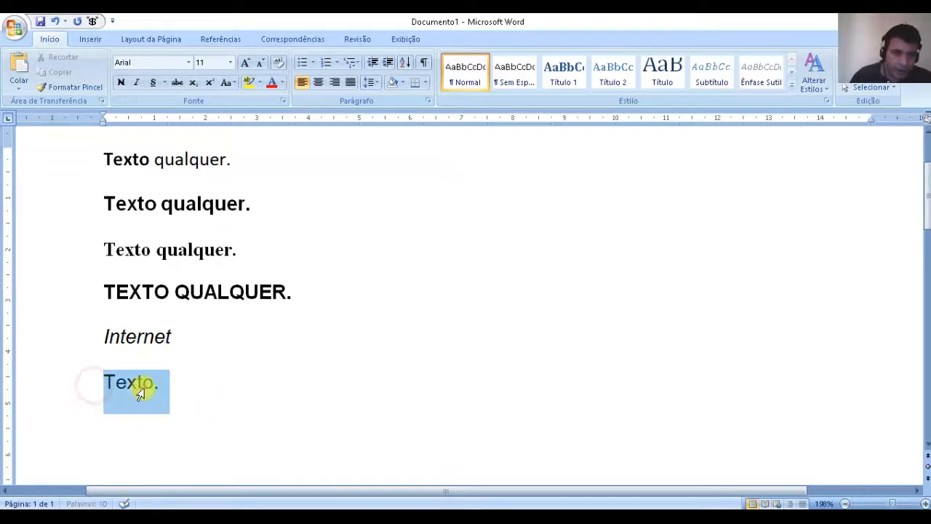
{"action": "left_click", "coordinate": [152, 82]}
{"action": "left_click", "coordinate": [291, 407]}
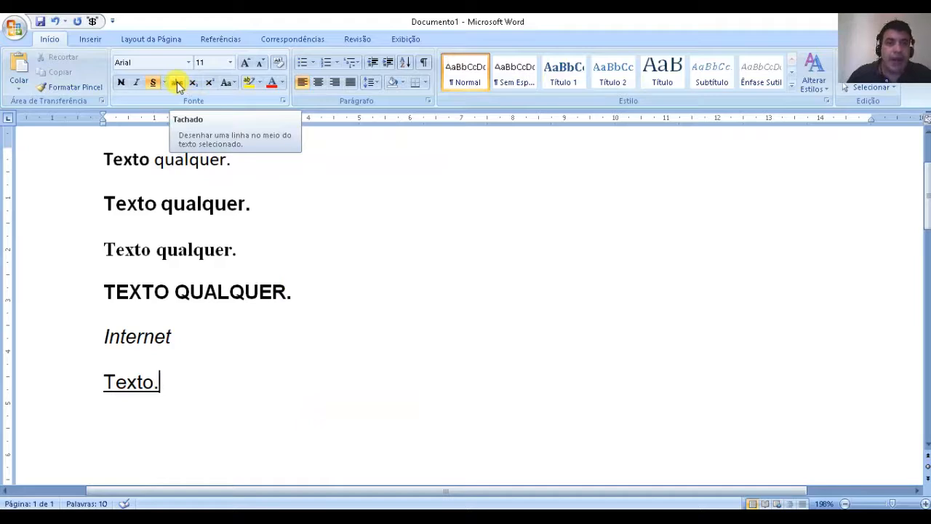
- Apply strikethrough to the underlined word "Texto." on the sixth line
{"action": "left_click_drag", "start_coordinate": [166, 388], "coordinate": [108, 387]}
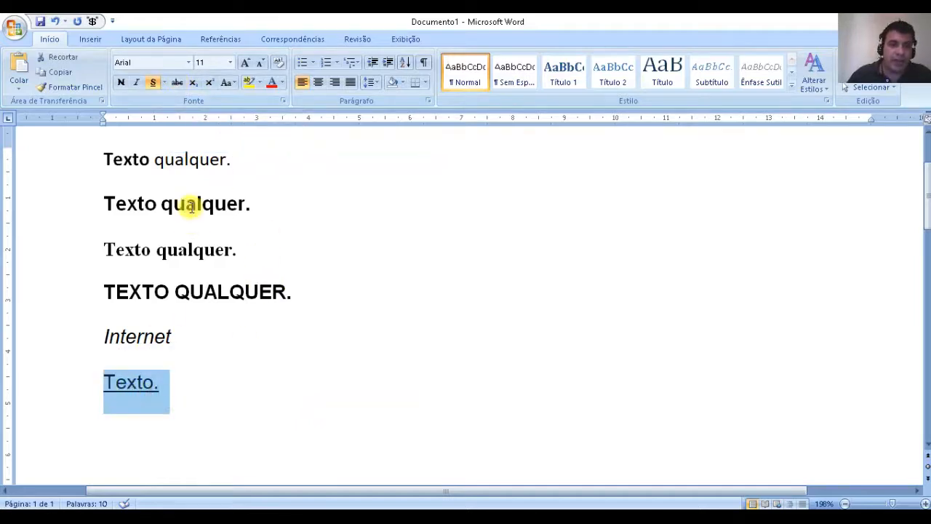
{"action": "left_click", "coordinate": [177, 82]}
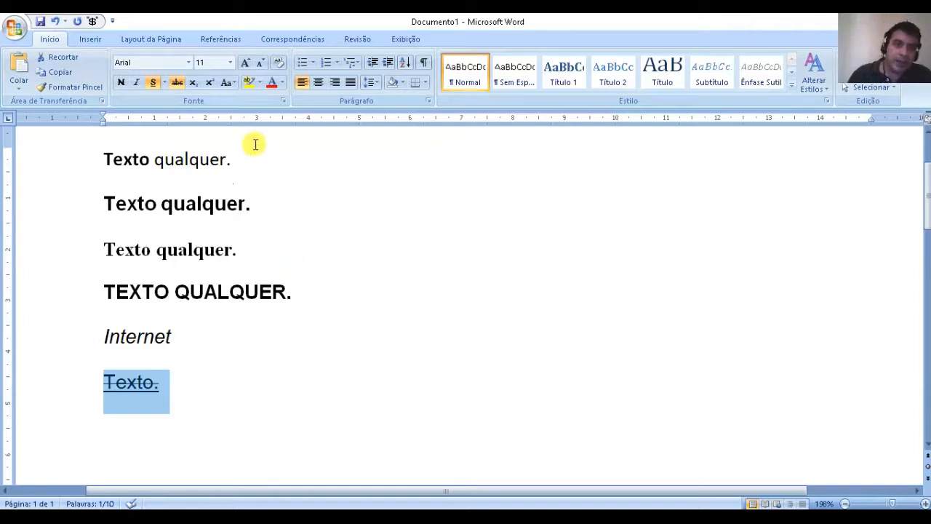
{"action": "left_click", "coordinate": [218, 393]}
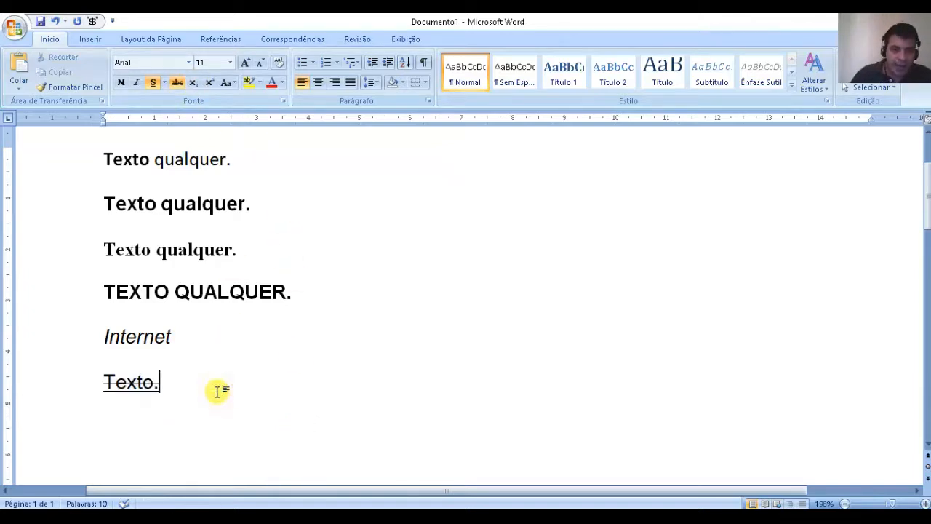
- Add a new line reading "x" below the struck-through "Texto." and clear the underline and strikethrough from it
{"action": "key", "text": "Return"}
{"action": "type", "text": "x"}
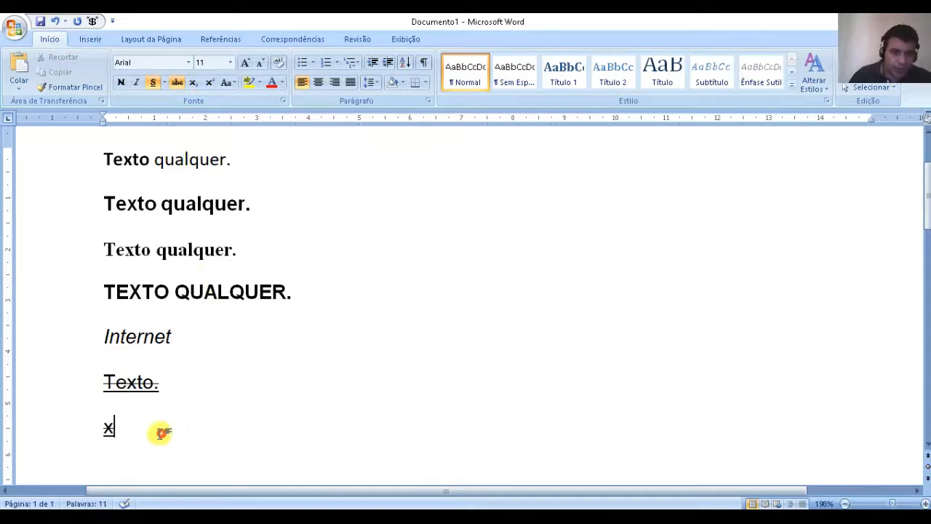
{"action": "left_click_drag", "start_coordinate": [160, 432], "coordinate": [92, 432]}
{"action": "left_click", "coordinate": [153, 84]}
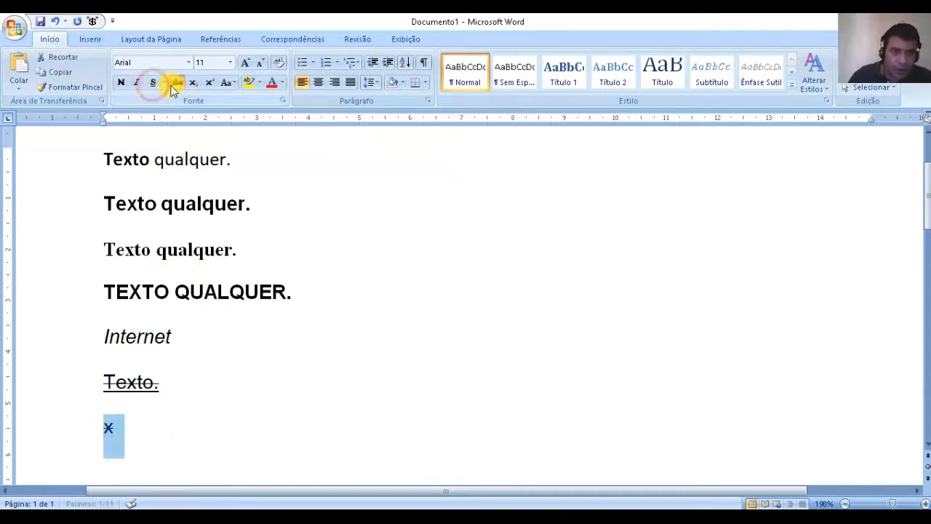
{"action": "left_click", "coordinate": [159, 412]}
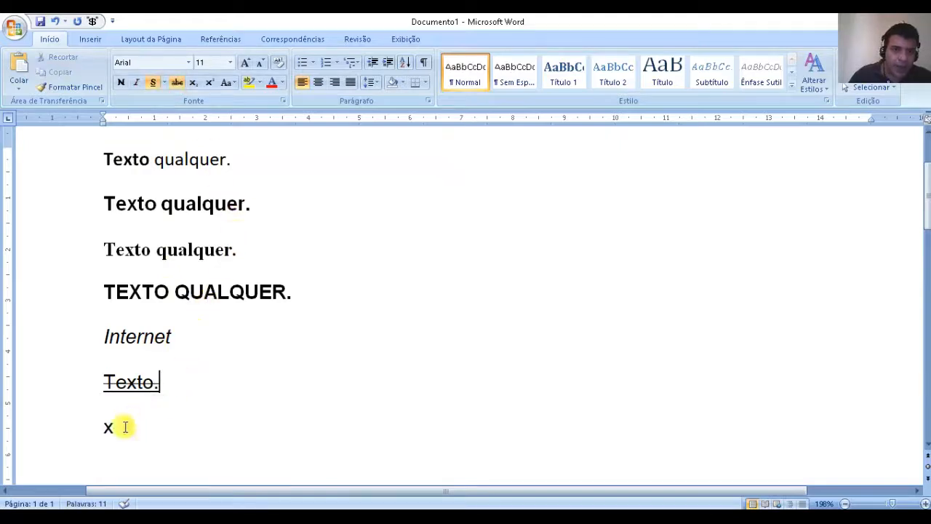
- Format the "x" on the seventh line as subscript
{"action": "left_click_drag", "start_coordinate": [125, 427], "coordinate": [106, 428]}
{"action": "left_click", "coordinate": [194, 89]}
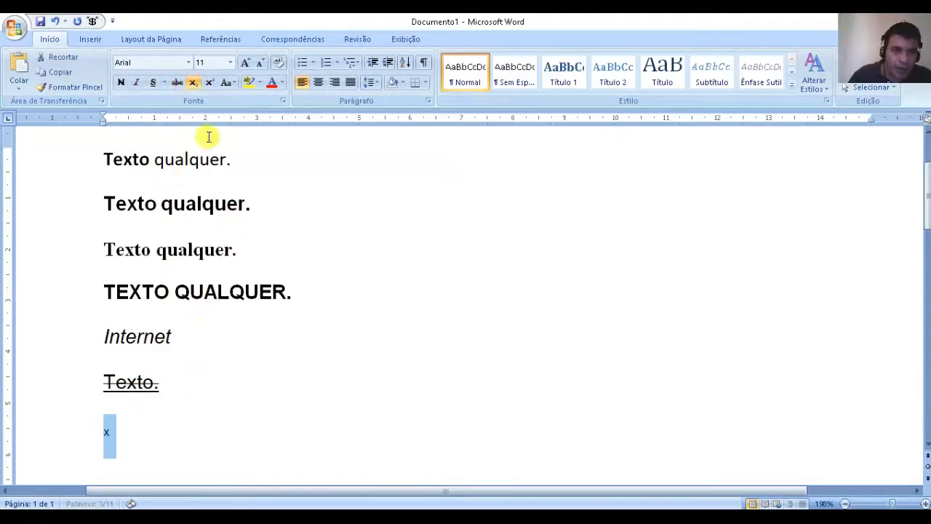
{"action": "left_click", "coordinate": [116, 420]}
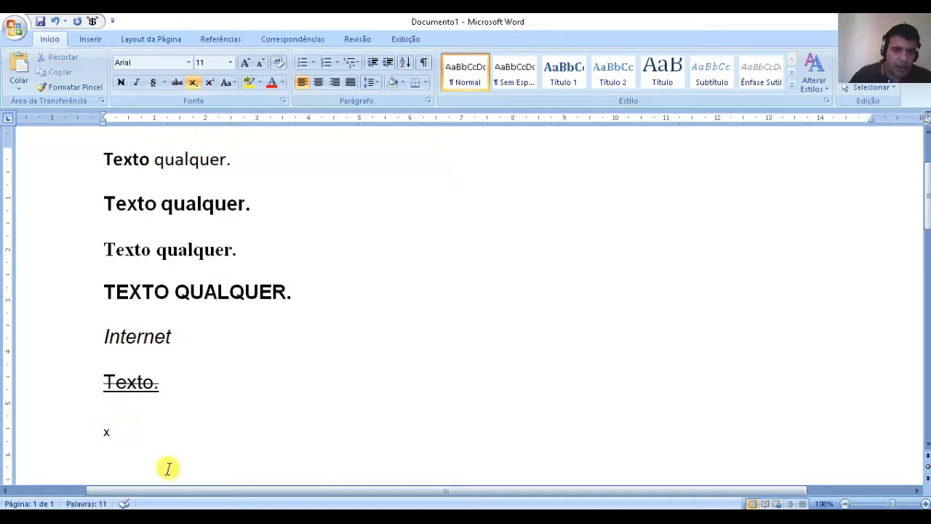
- Add a "2" right after the subscript "x" and remove the subscript from the "2" only
{"action": "type", "text": "2"}
{"action": "left_click_drag", "start_coordinate": [119, 430], "coordinate": [109, 430]}
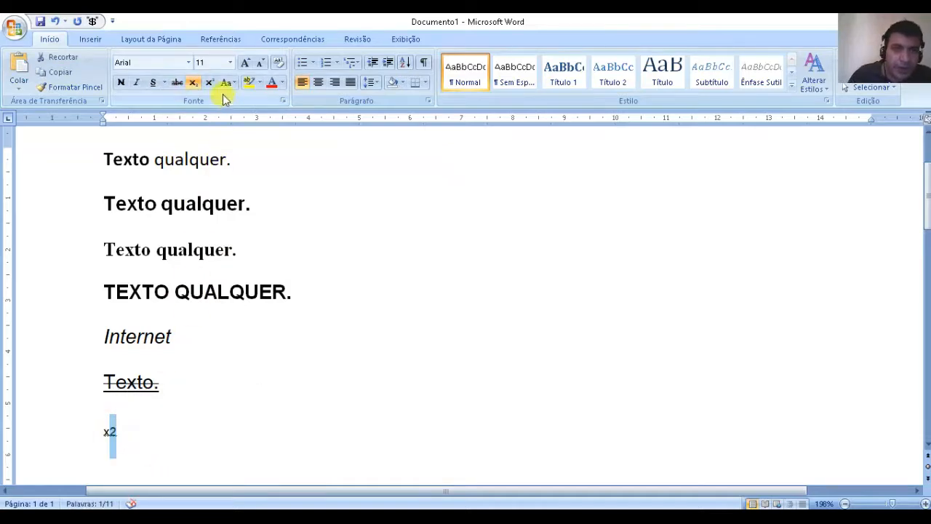
{"action": "left_click", "coordinate": [195, 83]}
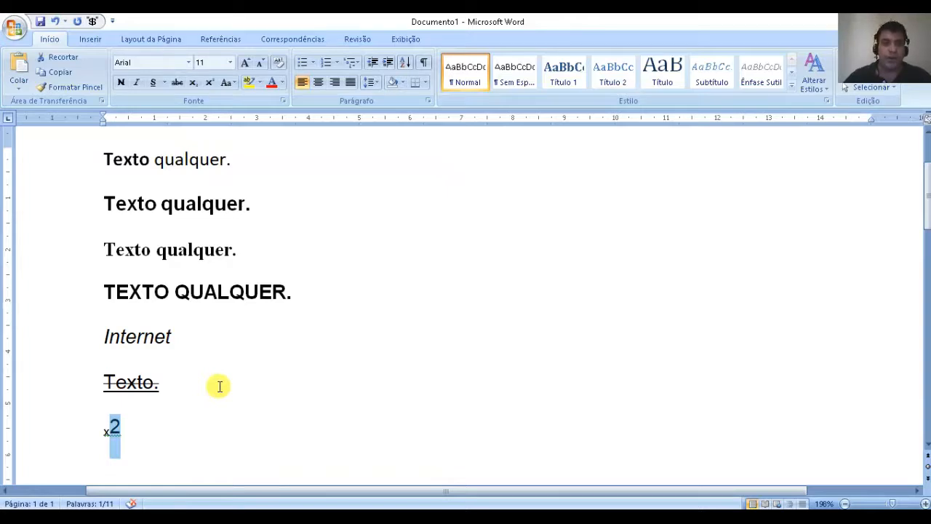
{"action": "left_click", "coordinate": [167, 412]}
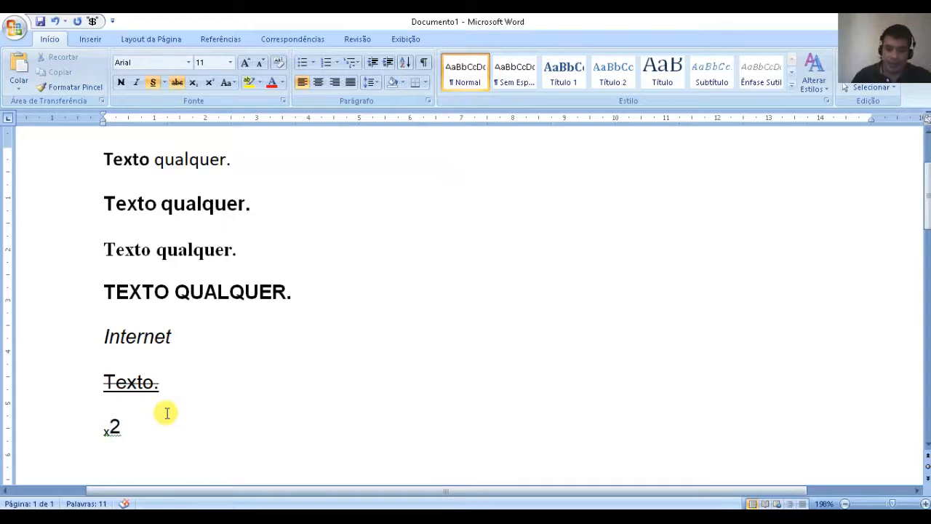
- Enter "texto" on the empty line beneath "x2" and remove the italics from the whole word
{"action": "key", "text": "Down"}
{"action": "key", "text": "Down"}
{"action": "key", "text": "Up"}
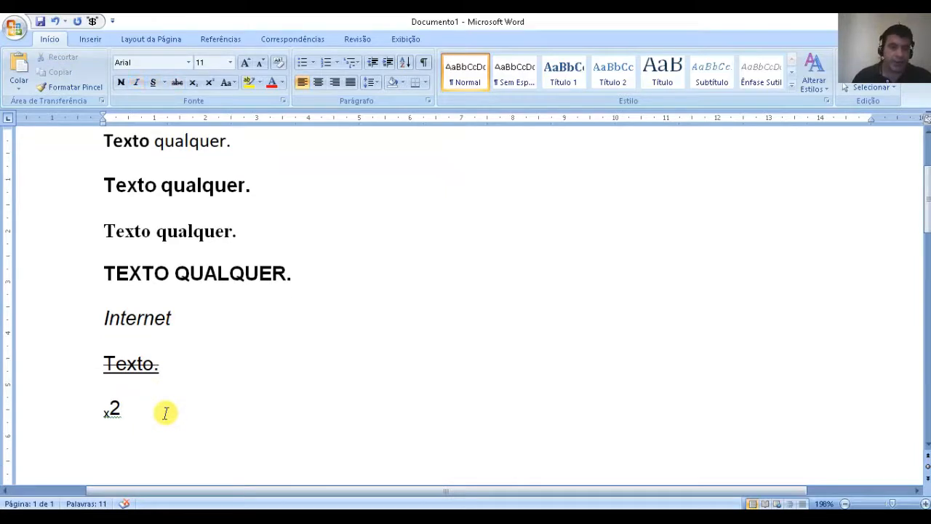
{"action": "key", "text": "Down"}
{"action": "type", "text": "te"}
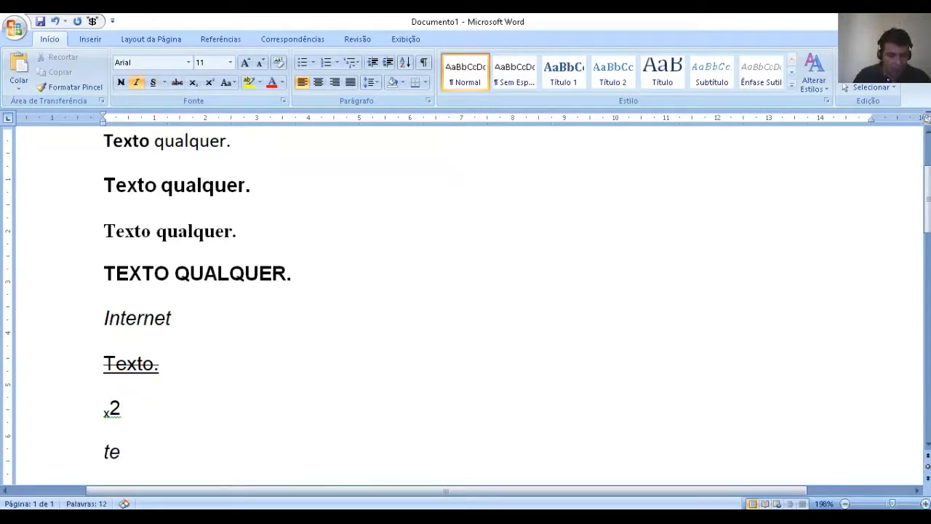
{"action": "type", "text": "xto"}
{"action": "key", "text": "shift+Left"}
{"action": "key", "text": "shift+Left"}
{"action": "key", "text": "shift+Left"}
{"action": "key", "text": "shift+Left"}
{"action": "key", "text": "shift+Left"}
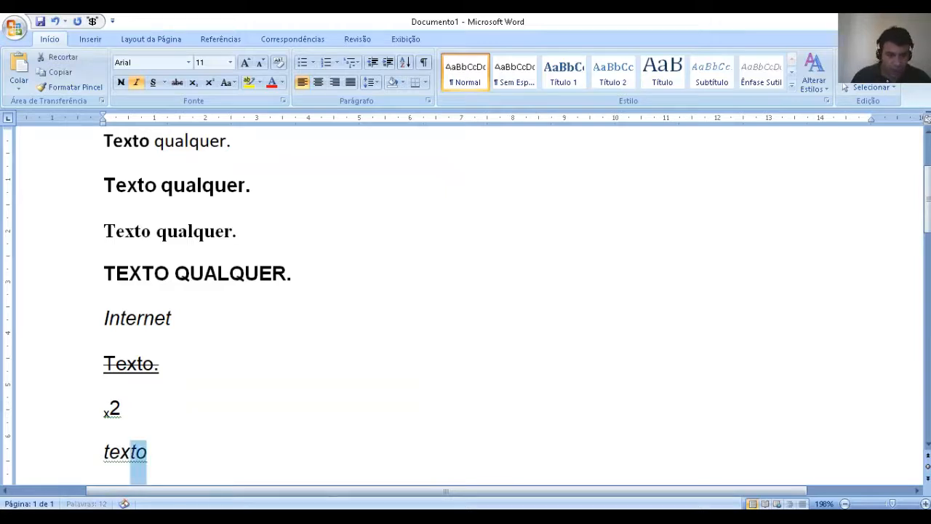
{"action": "key", "text": "ctrl+i"}
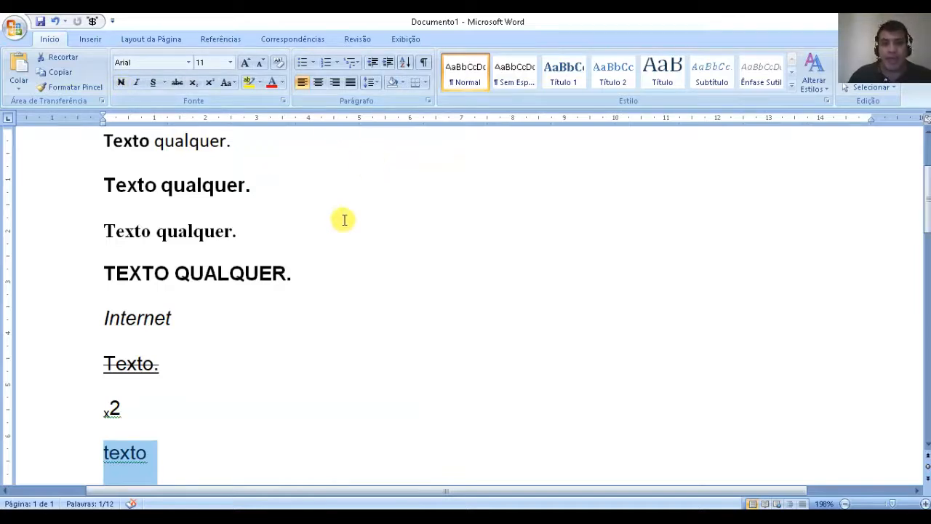
- Try bold, italics and underline in turn on the selected word "texto", removing each one again
{"action": "key", "text": "ctrl+n"}
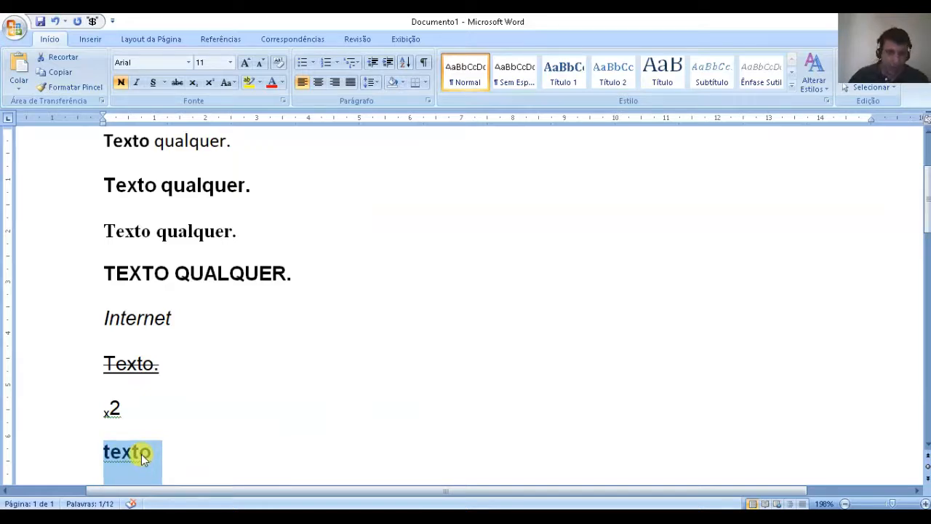
{"action": "key", "text": "ctrl+n"}
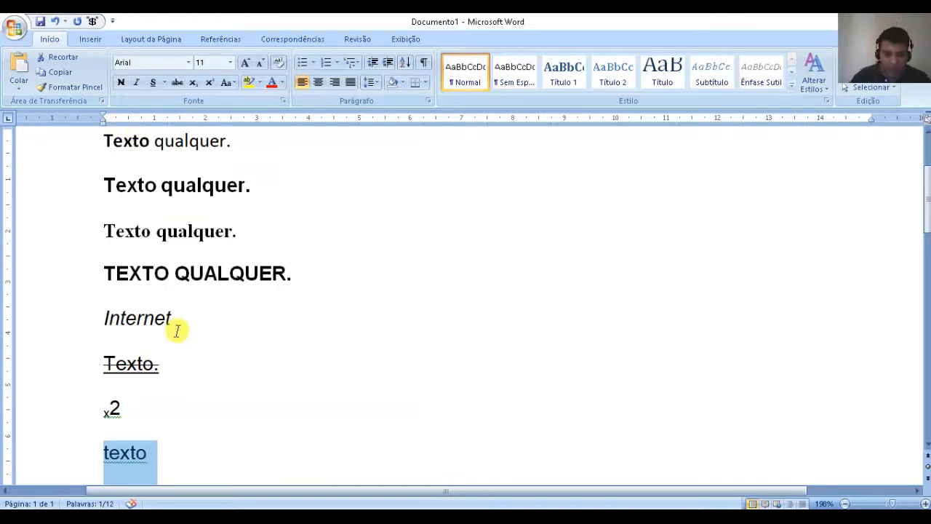
{"action": "key", "text": "ctrl+i"}
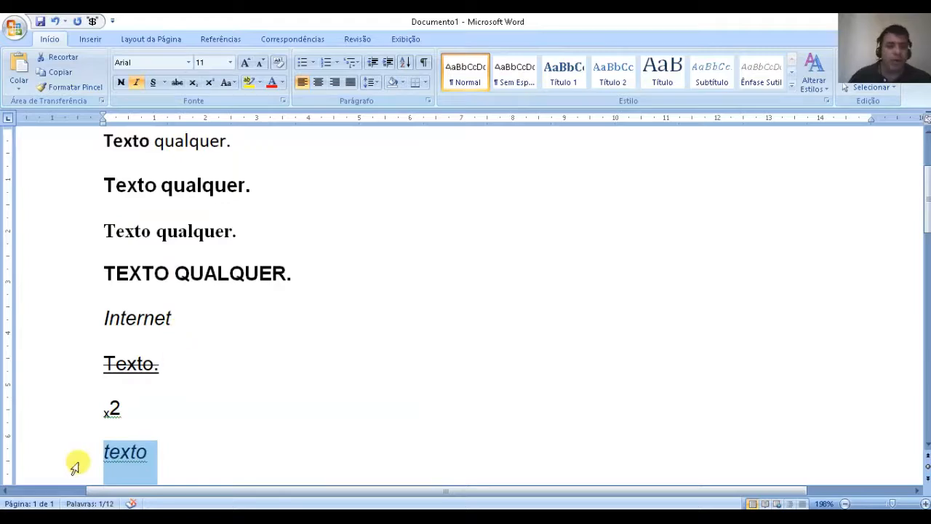
{"action": "key", "text": "ctrl+i"}
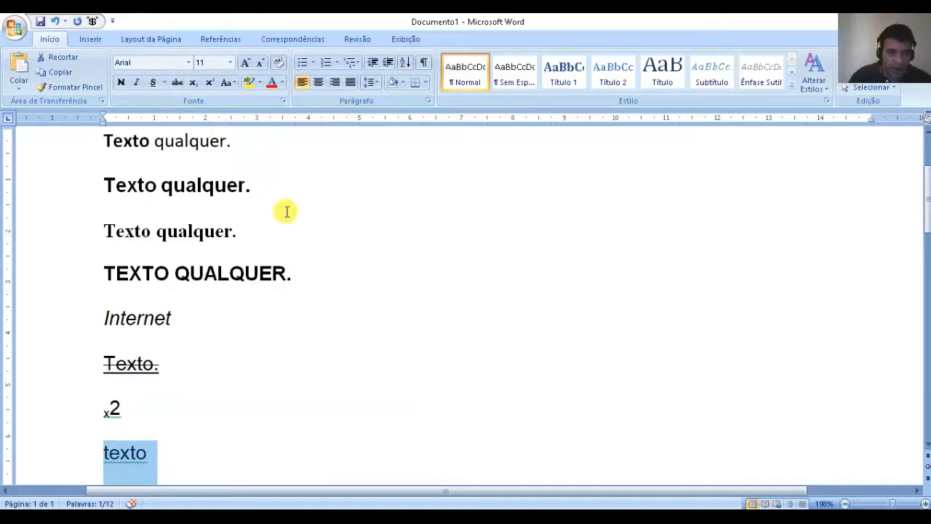
{"action": "key", "text": "ctrl+s"}
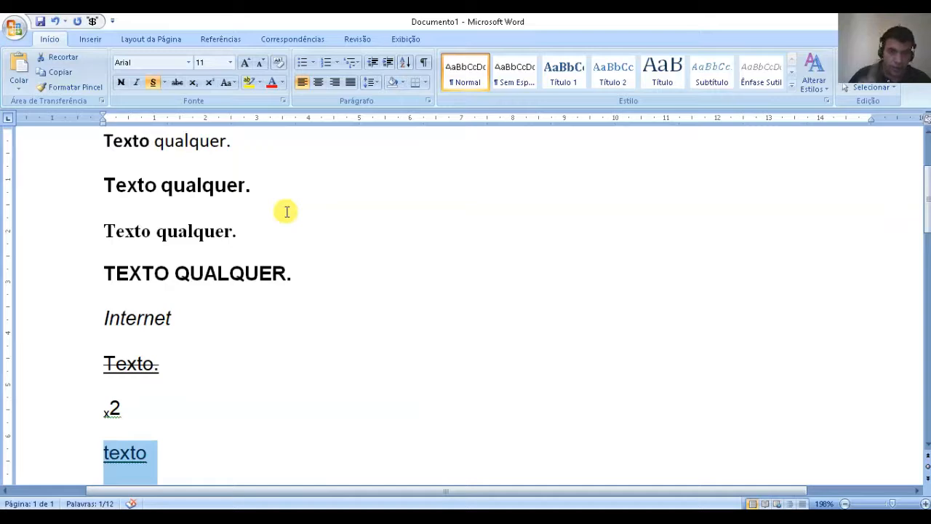
{"action": "key", "text": "ctrl+s"}
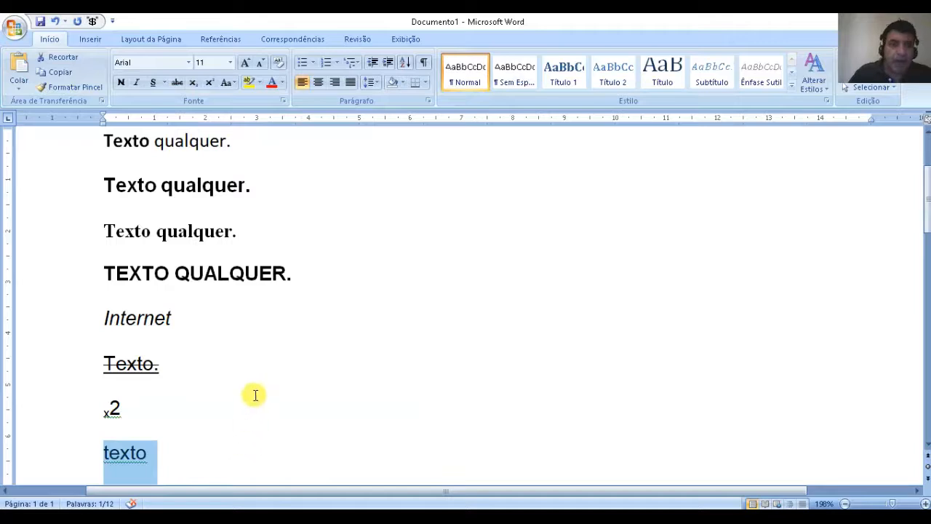
- Change the whole first line, "Texto qualquer.", to uppercase
{"action": "scroll", "coordinate": [146, 325], "scroll_direction": "up", "scroll_amount": 3}
{"action": "left_click_drag", "start_coordinate": [96, 289], "coordinate": [230, 293]}
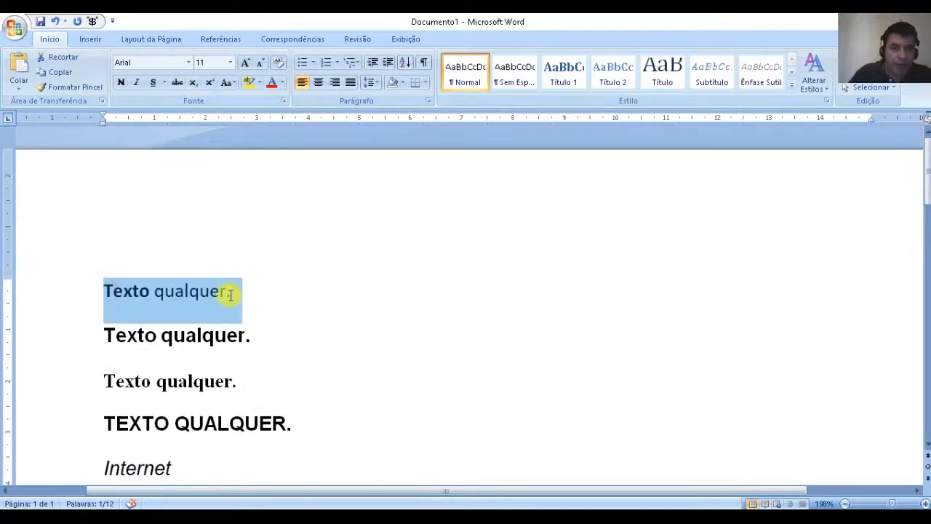
{"action": "left_click", "coordinate": [230, 81]}
{"action": "left_click", "coordinate": [281, 134]}
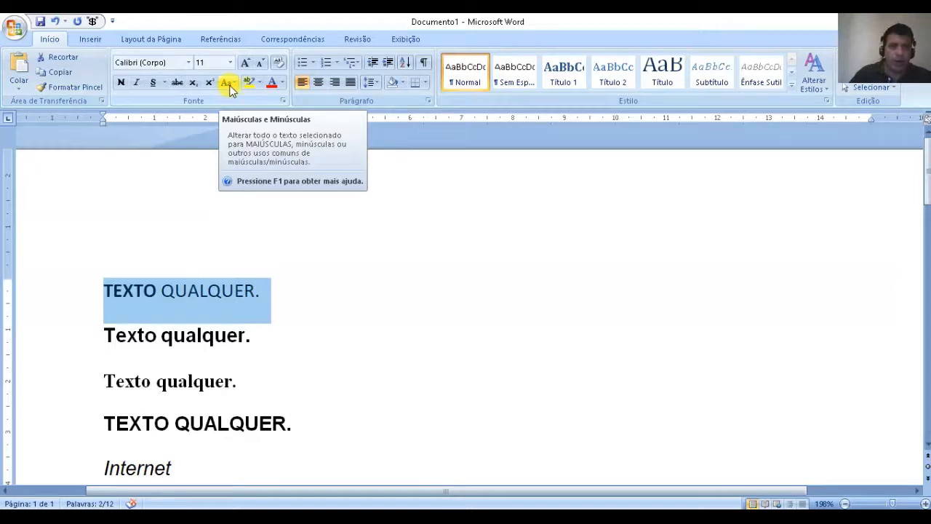
- Change the case of the first line so that only the first letter of the sentence is uppercase
{"action": "left_click", "coordinate": [94, 276]}
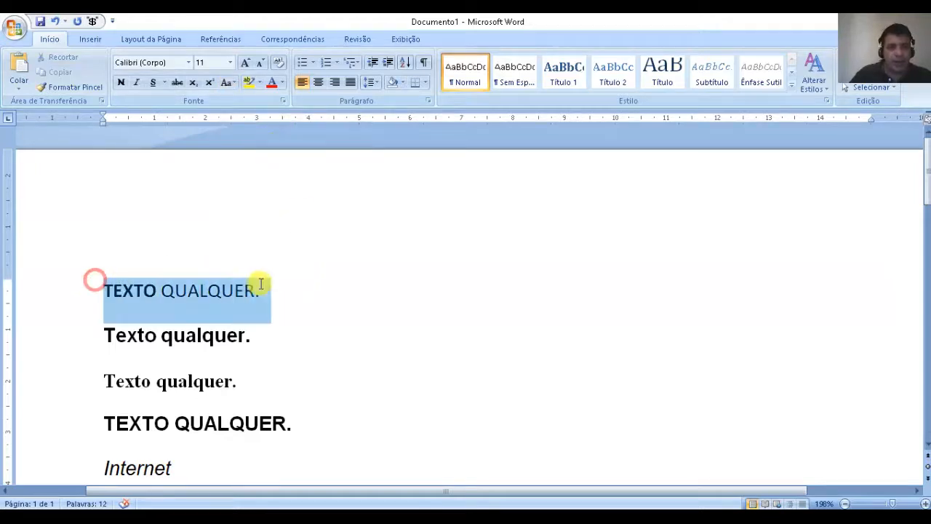
{"action": "left_click", "coordinate": [226, 84]}
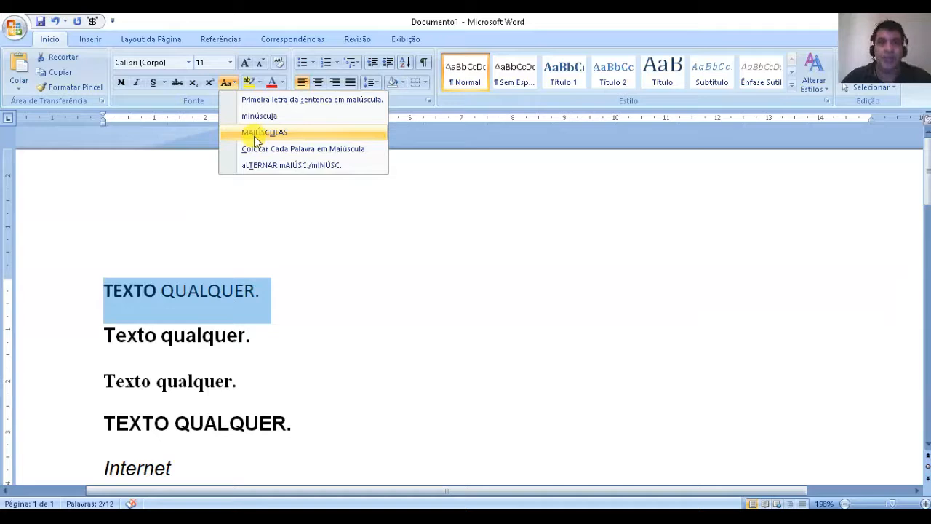
{"action": "left_click", "coordinate": [301, 102]}
{"action": "left_click", "coordinate": [363, 311]}
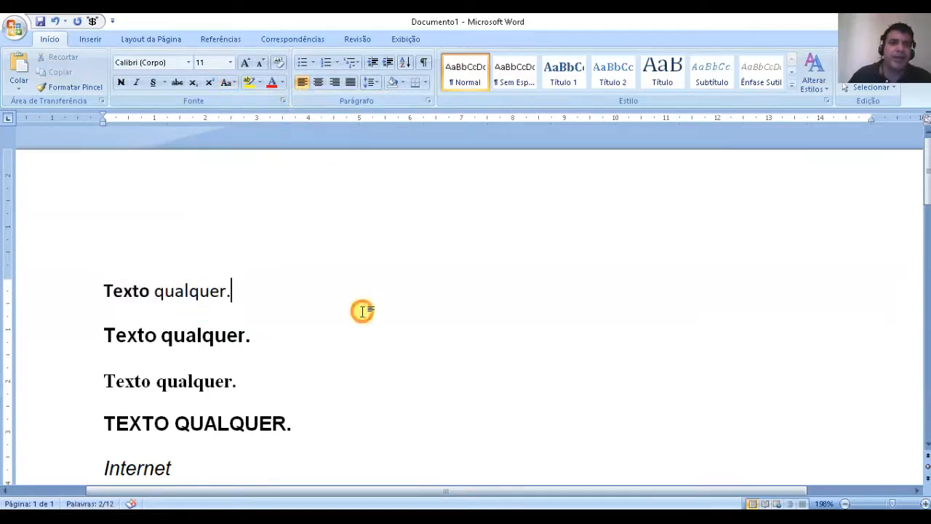
- Remove all bold from the first line, "Texto qualquer.", and leave the line deselected
{"action": "left_click", "coordinate": [94, 287]}
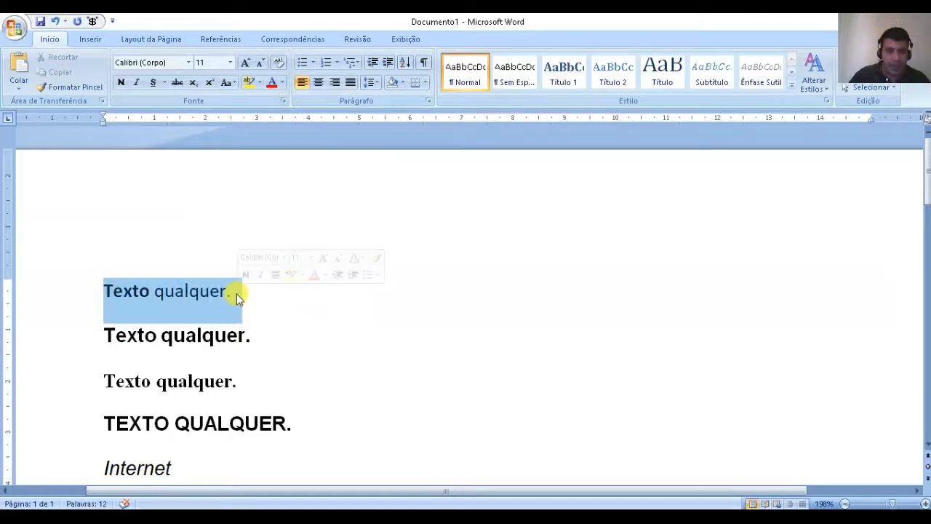
{"action": "key", "text": "ctrl+n"}
{"action": "key", "text": "ctrl+n"}
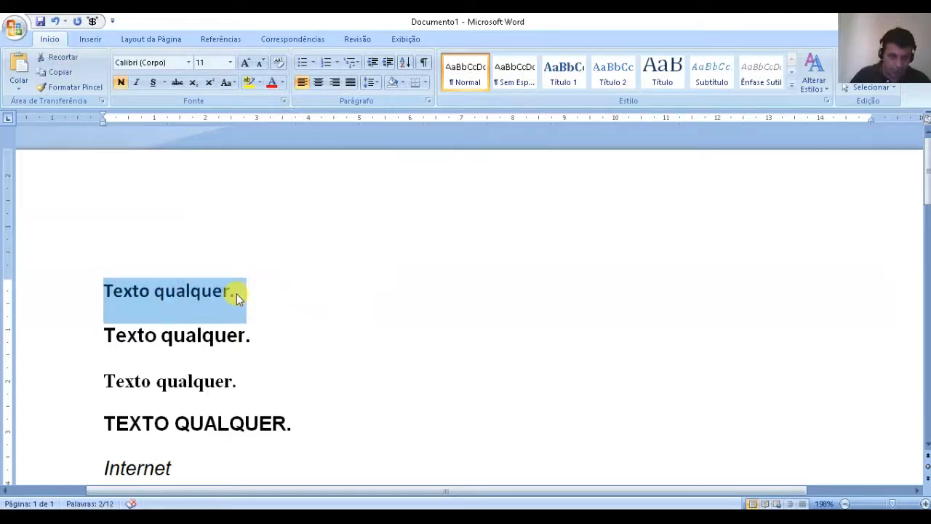
{"action": "key", "text": "ctrl+n"}
{"action": "left_click", "coordinate": [307, 299]}
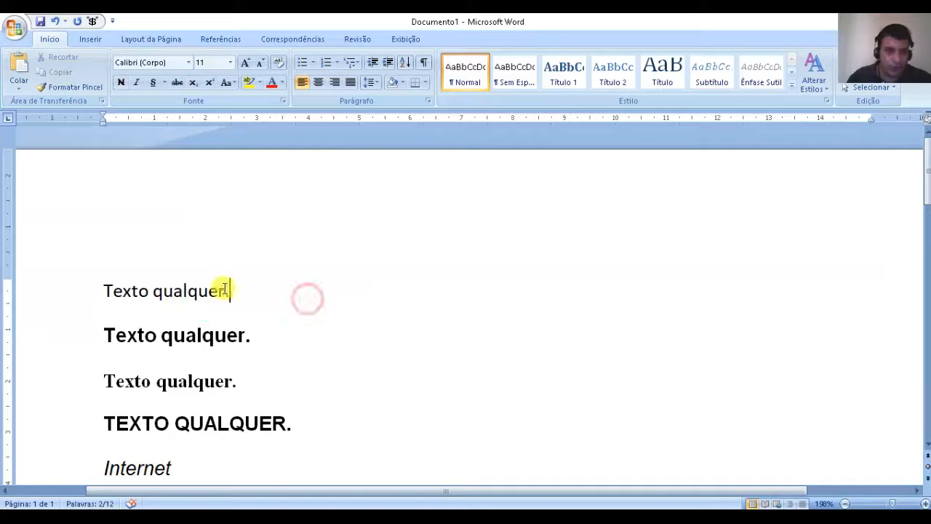
{"action": "left_click", "coordinate": [93, 290]}
{"action": "left_click", "coordinate": [114, 290]}
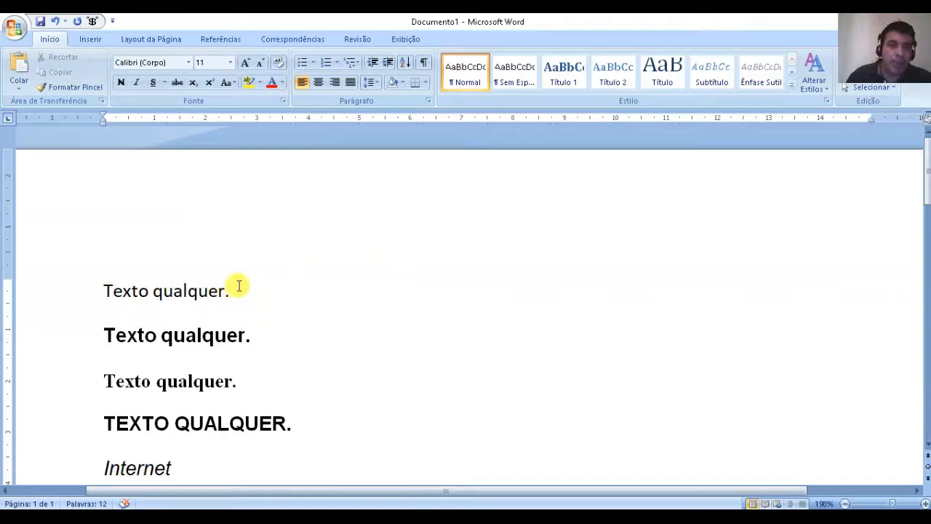
- Enlarge the first line, "Texto qualquer.", one size increment at a time up to 22 pt
{"action": "left_click_drag", "start_coordinate": [239, 286], "coordinate": [80, 291]}
{"action": "left_click", "coordinate": [243, 64]}
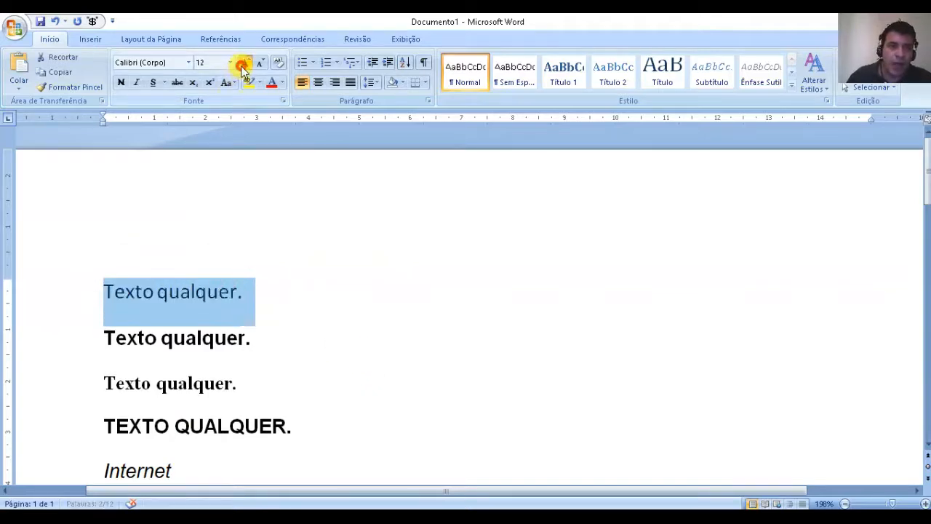
{"action": "left_click", "coordinate": [243, 64]}
{"action": "left_click", "coordinate": [243, 64]}
{"action": "left_click", "coordinate": [243, 64]}
{"action": "left_click", "coordinate": [243, 64]}
{"action": "left_click", "coordinate": [243, 64]}
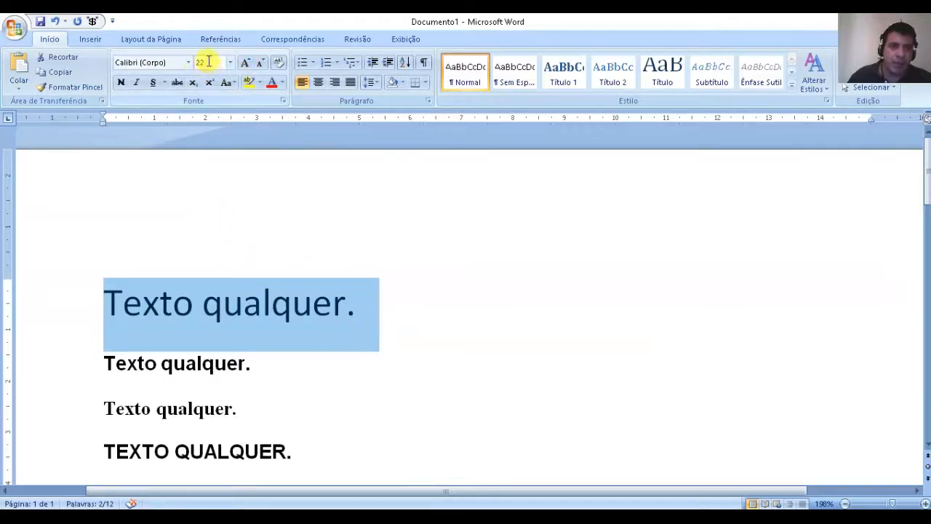
- Shrink the selected first line one size increment at a time down to 10 pt
{"action": "left_click", "coordinate": [262, 64]}
{"action": "left_click", "coordinate": [262, 64]}
{"action": "left_click", "coordinate": [262, 63]}
{"action": "left_click", "coordinate": [262, 64]}
{"action": "left_click", "coordinate": [261, 63]}
{"action": "left_click", "coordinate": [262, 64]}
{"action": "left_click", "coordinate": [264, 64]}
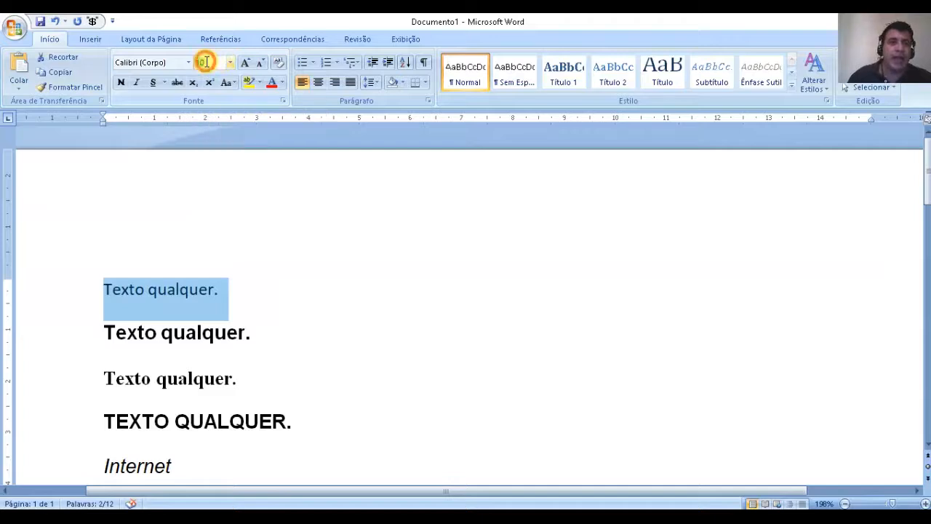
- Set the font size of the selected first line to 12 pt directly from the preset sizes
{"action": "left_click", "coordinate": [229, 63]}
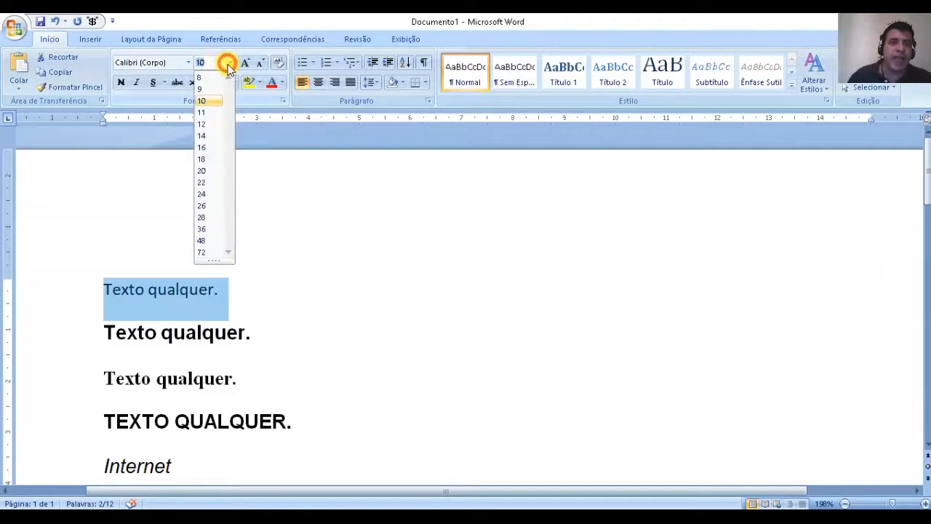
{"action": "left_click", "coordinate": [206, 124]}
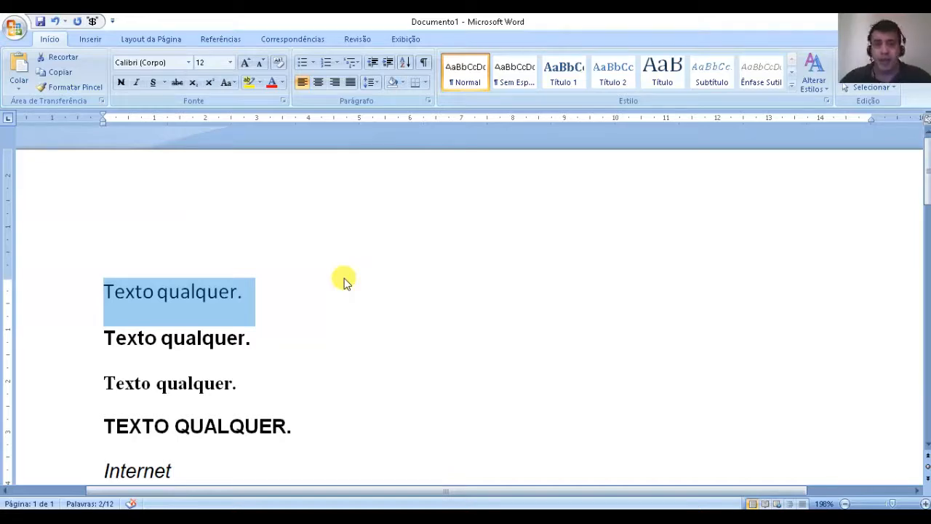
{"action": "scroll", "coordinate": [345, 280], "scroll_direction": "down", "scroll_amount": 1}
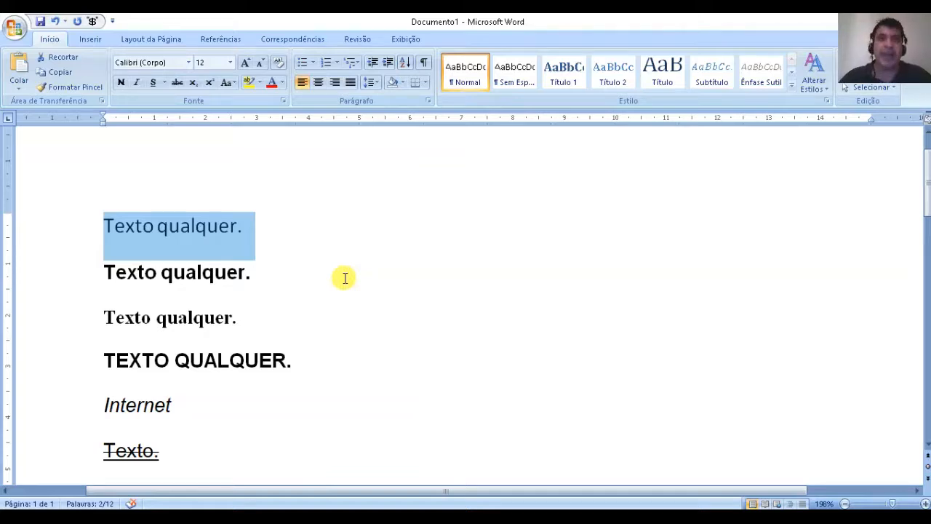
- Indent the first line by one tab and extend it to read "Texto qualquer, continua o meu texto por aqui."
{"action": "key", "text": "Left"}
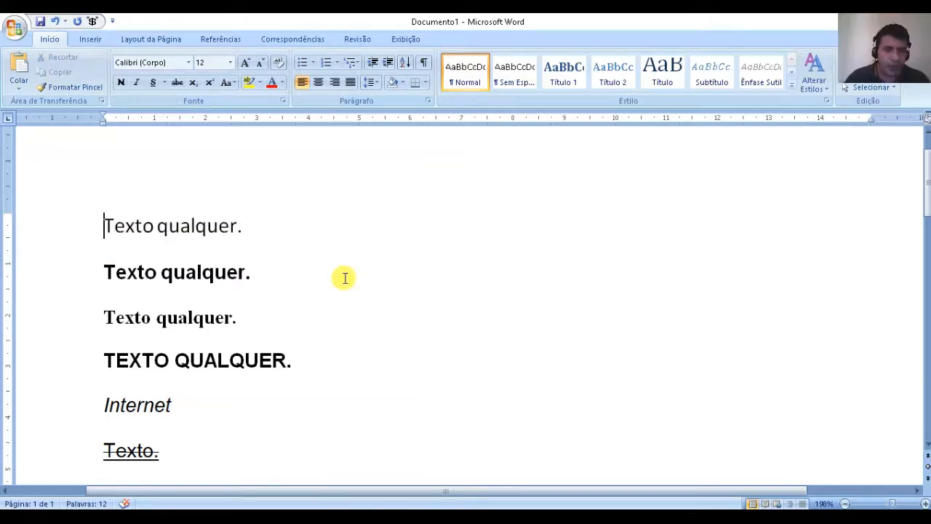
{"action": "key", "text": "Tab"}
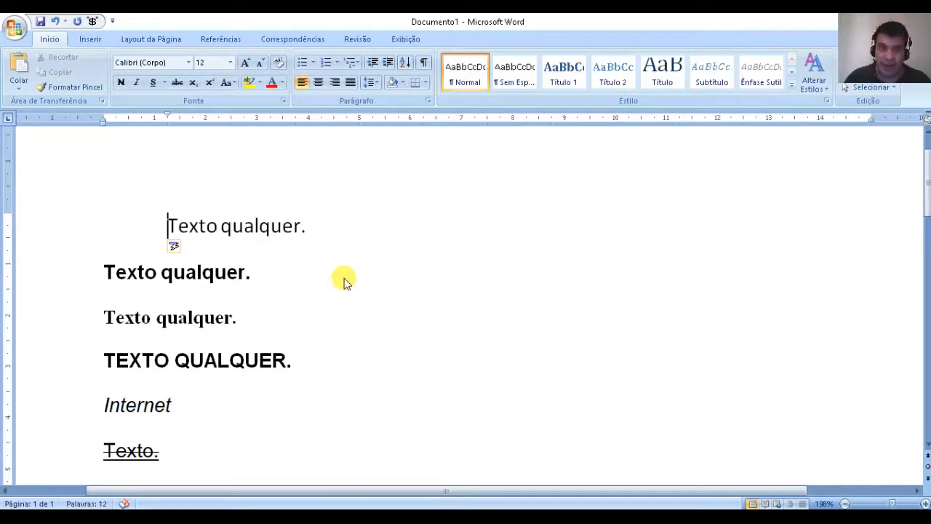
{"action": "left_click", "coordinate": [313, 226]}
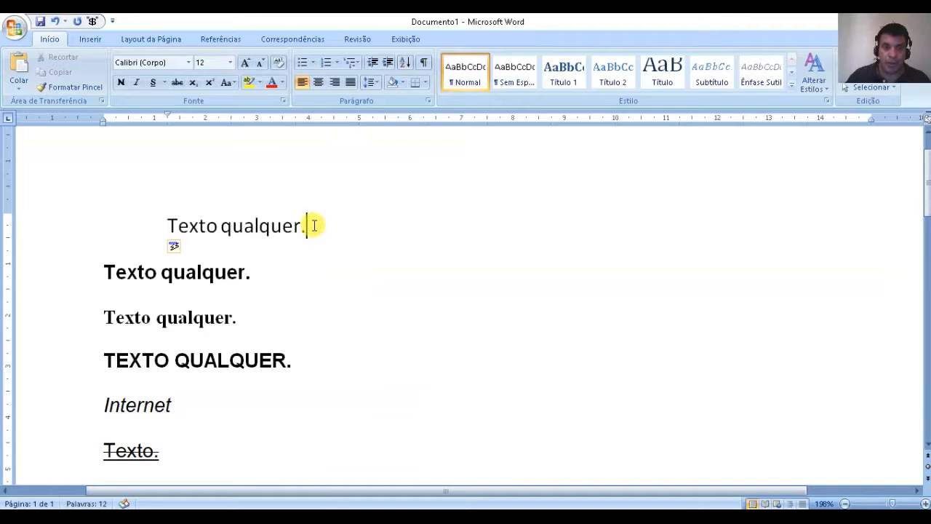
{"action": "key", "text": "BackSpace"}
{"action": "type", "text": ", "}
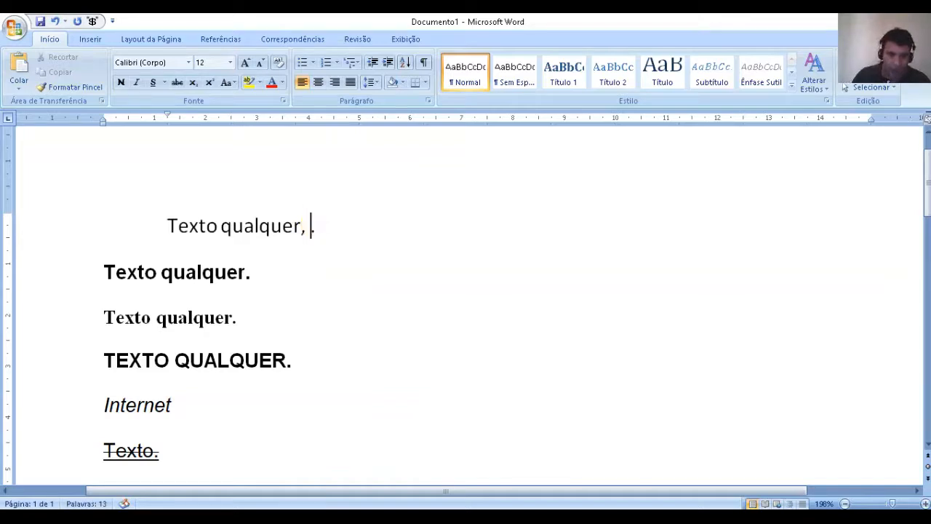
{"action": "type", "text": "continua o meu texto por aqui"}
{"action": "key", "text": "End"}
- Add a second paragraph reading "Posso iniciar um novo texto nessa linha." below the first line, followed by an empty paragraph
{"action": "key", "text": "Return"}
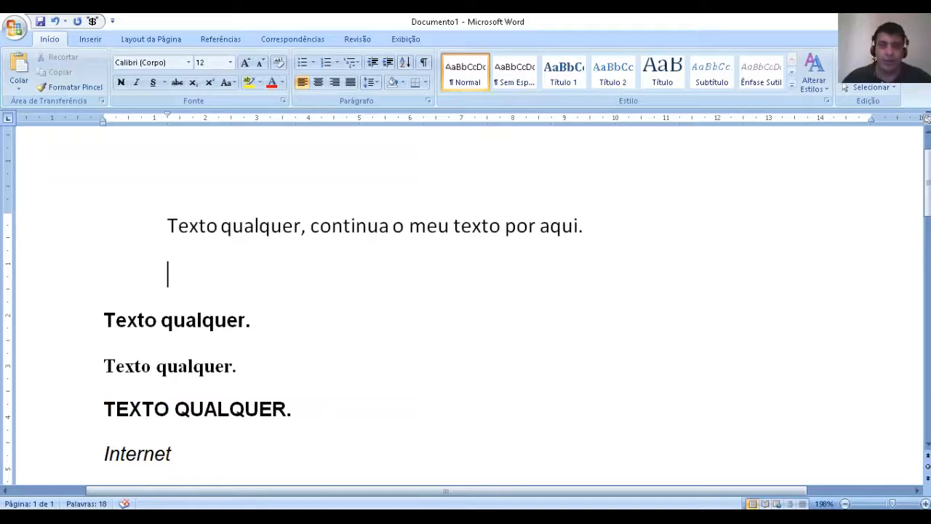
{"action": "key", "text": "Left"}
{"action": "key", "text": "Right"}
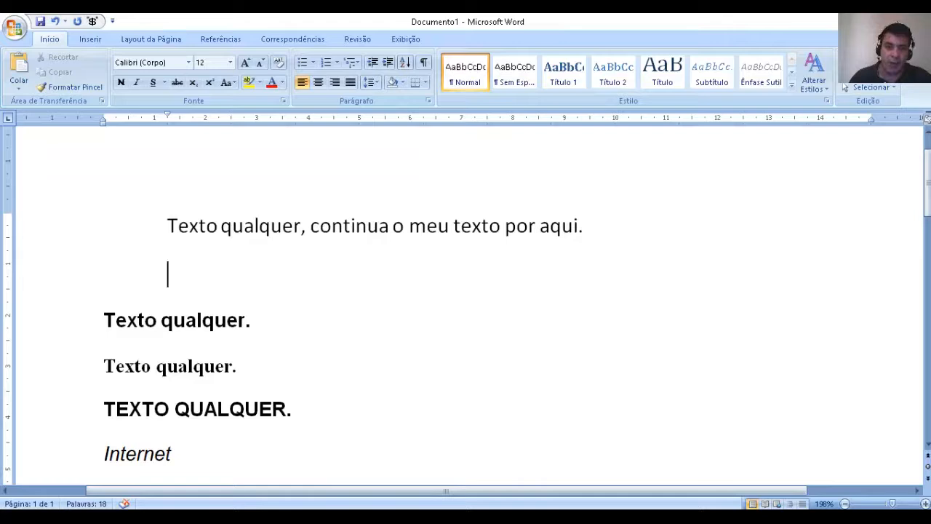
{"action": "type", "text": "Posso "}
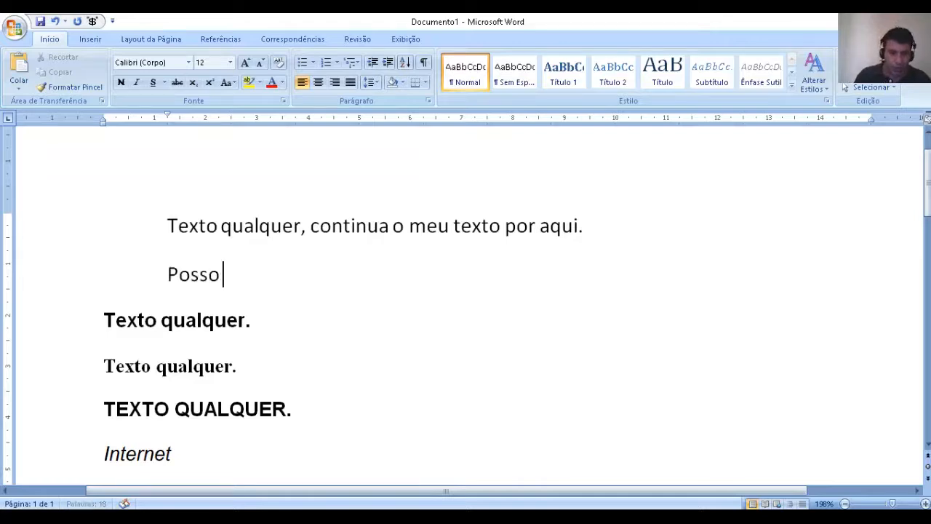
{"action": "type", "text": "iniciar um noi"}
{"action": "key", "text": "BackSpace"}
{"action": "type", "text": "vo texto"}
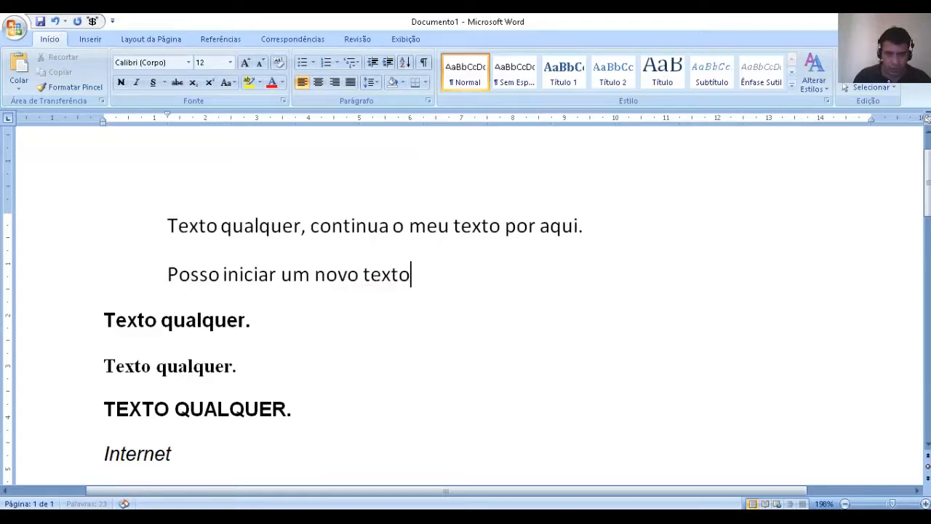
{"action": "type", "text": " nessa"}
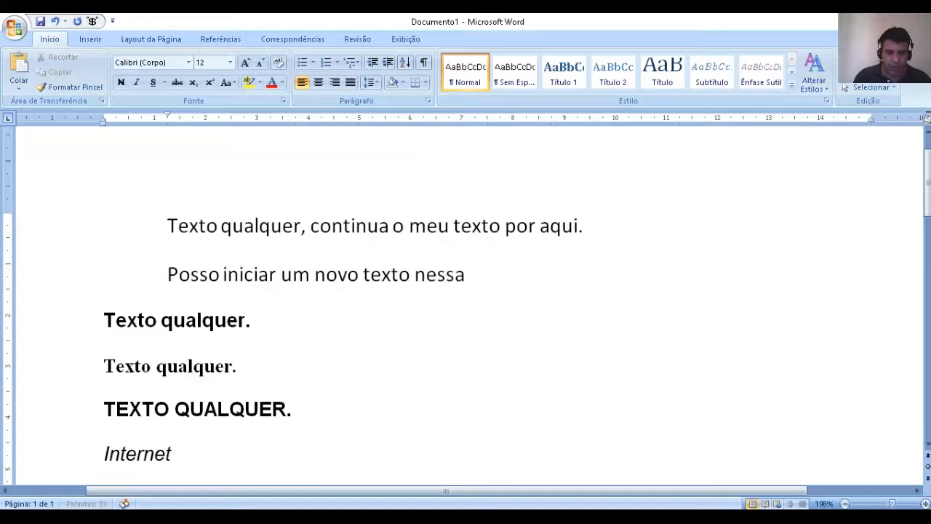
{"action": "type", "text": " linha."}
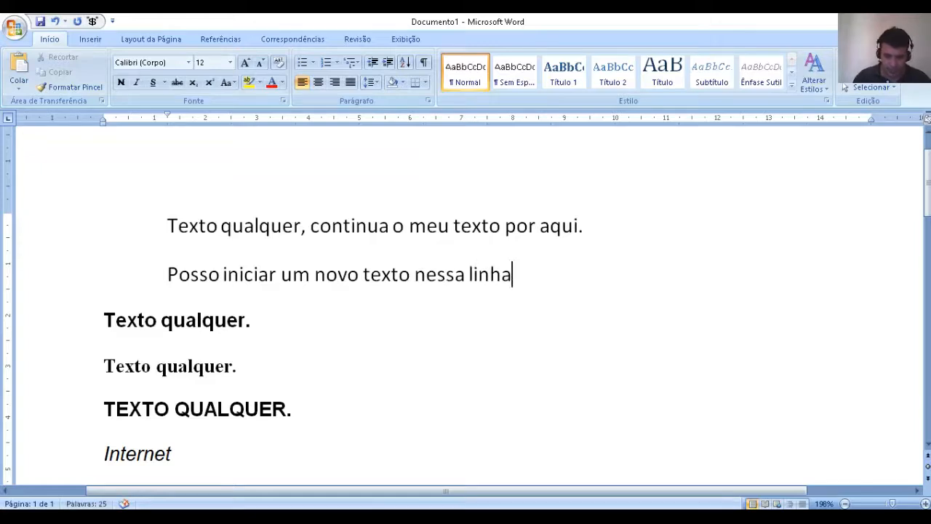
{"action": "key", "text": "Return"}
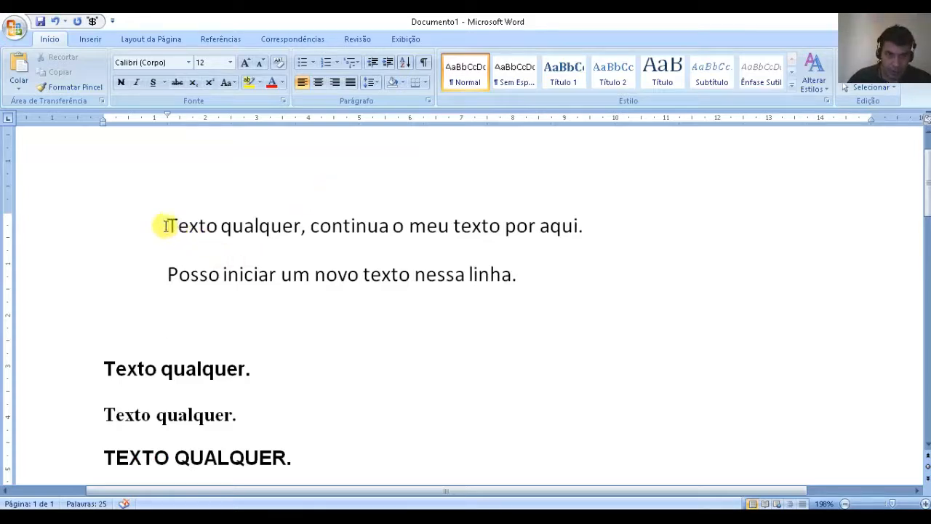
- Change the second paragraph's final period to a comma and append a copy of the whole first line
{"action": "left_click_drag", "start_coordinate": [163, 225], "coordinate": [609, 218]}
{"action": "key", "text": "ctrl+c"}
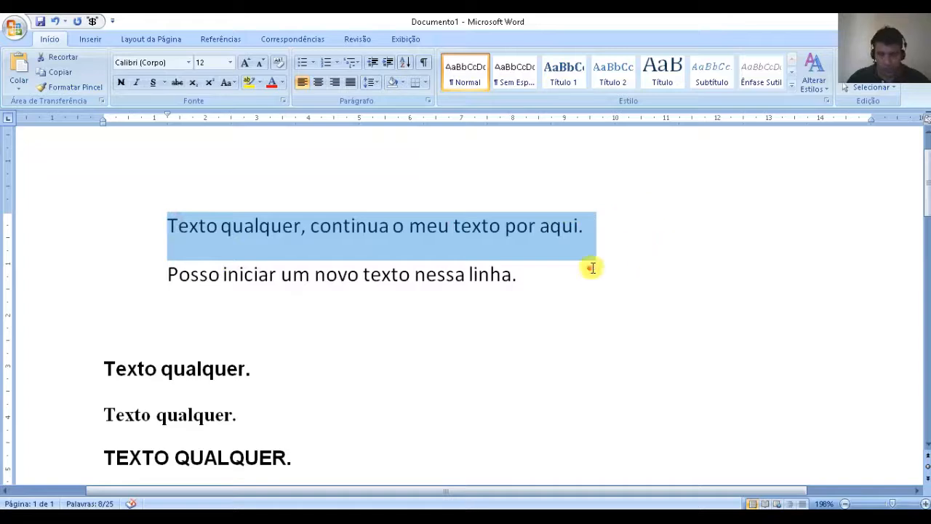
{"action": "left_click", "coordinate": [587, 270]}
{"action": "key", "text": "BackSpace"}
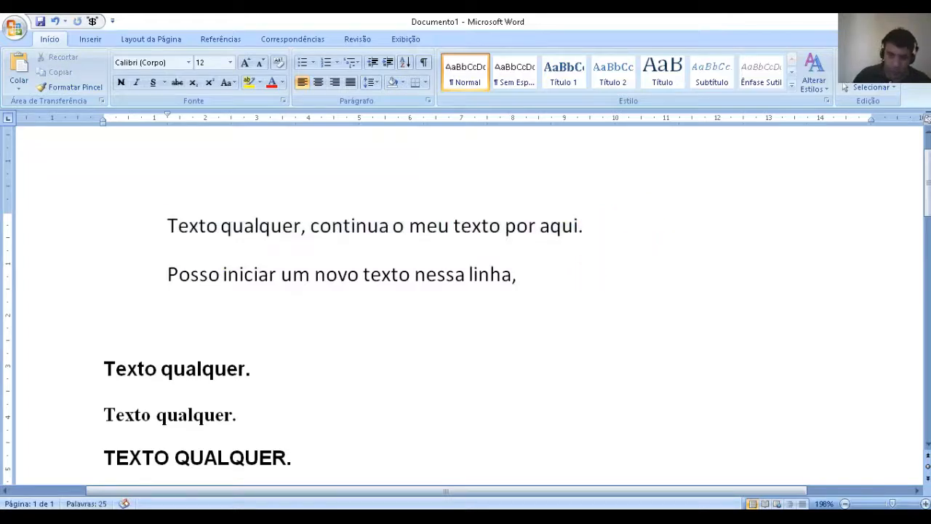
{"action": "type", "text": ","}
{"action": "key", "text": "ctrl+v"}
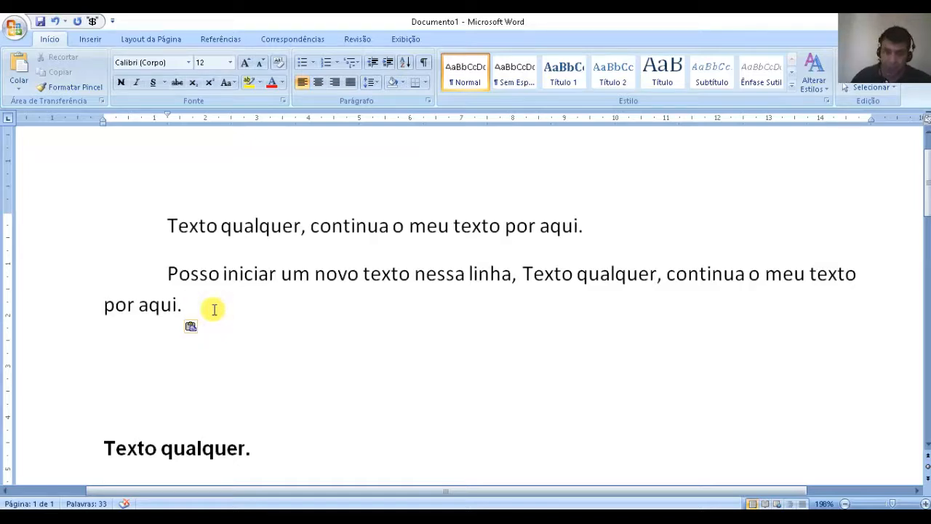
- Split the second paragraph before "texto por aqui.", remove the new paragraph's first-line indent, and place the cursor after "meu"
{"action": "key", "text": "ctrl+z"}
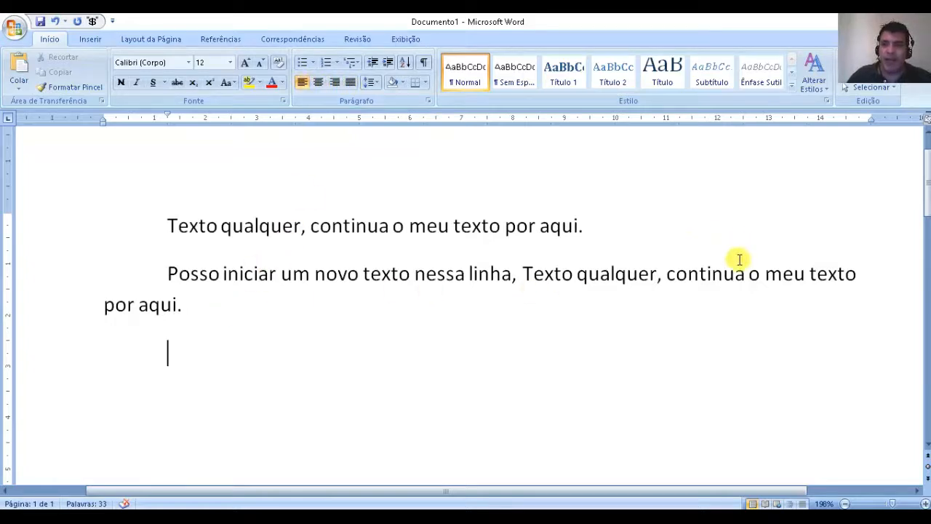
{"action": "left_click_drag", "start_coordinate": [804, 274], "coordinate": [809, 274]}
{"action": "key", "text": "Delete"}
{"action": "key", "text": "Return"}
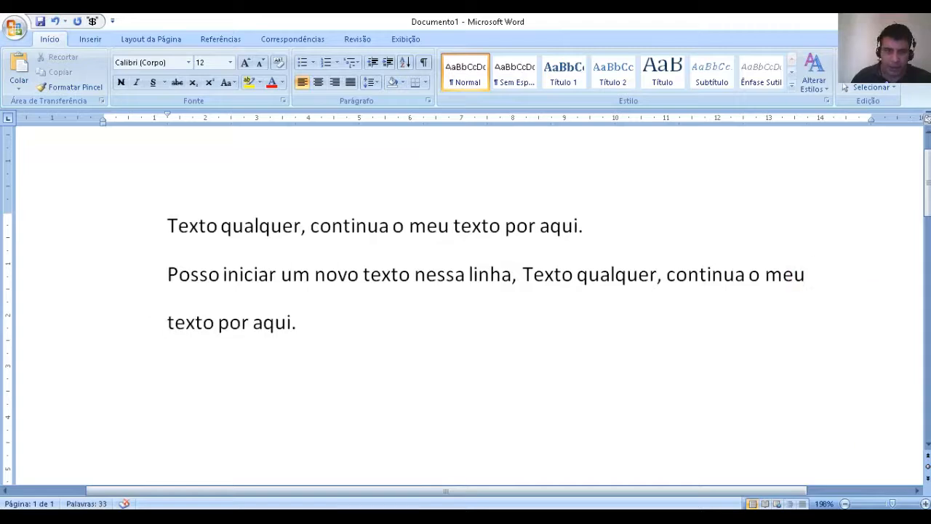
{"action": "key", "text": "BackSpace"}
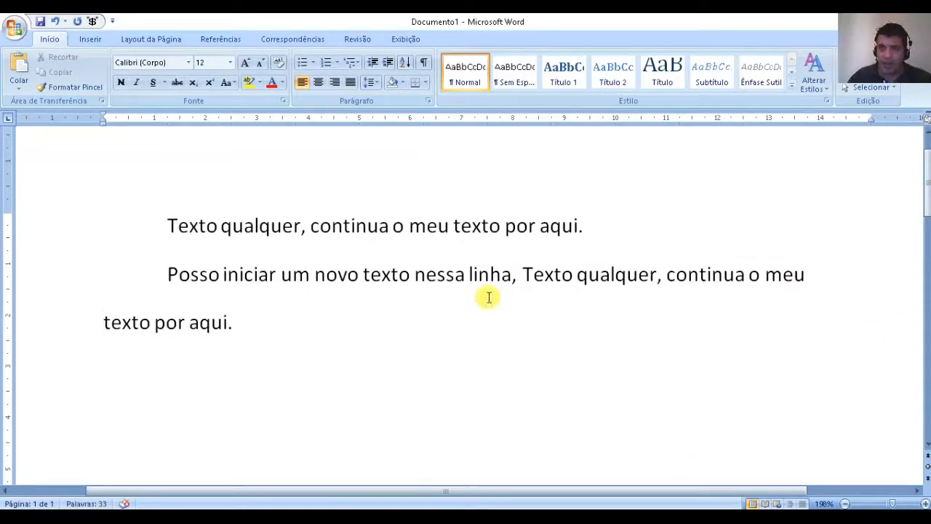
{"action": "double_click", "coordinate": [803, 275]}
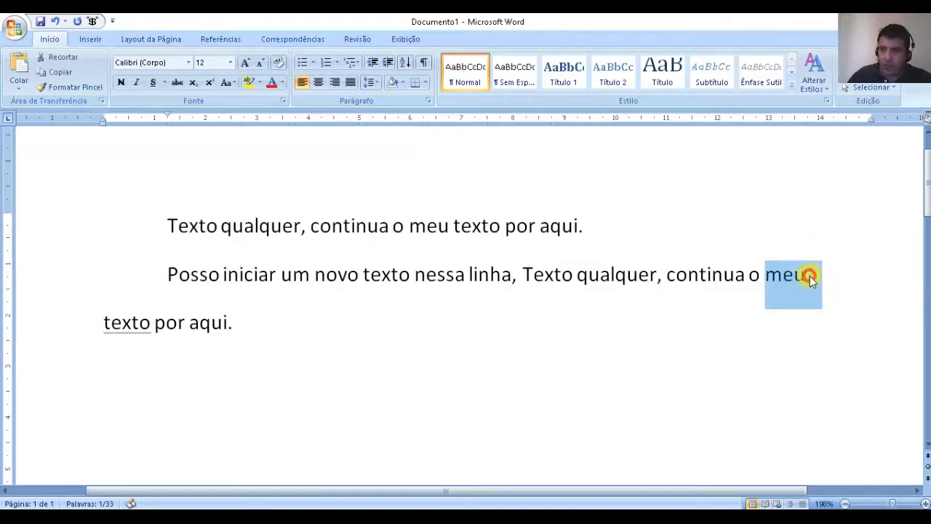
{"action": "left_click", "coordinate": [808, 277]}
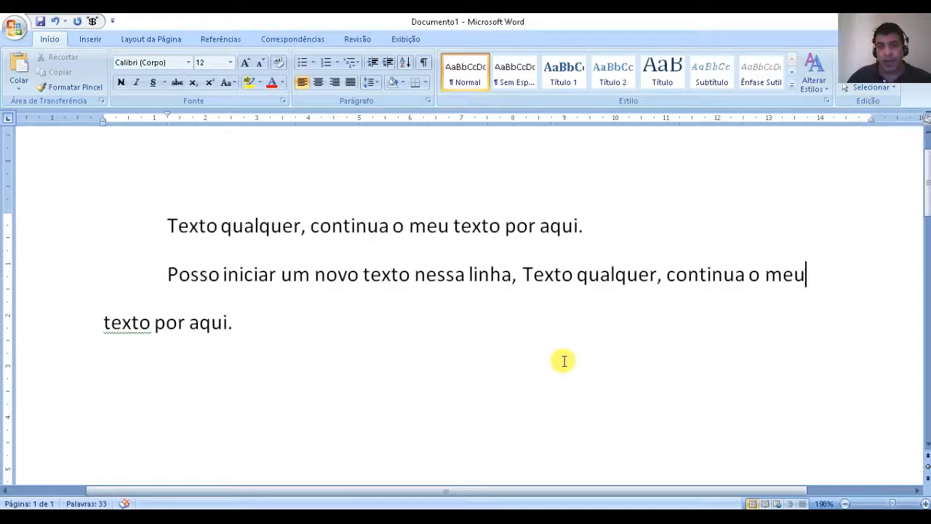
- Justify both parts of the split second paragraph and rejoin "texto por aqui." to the text ending in "meu"
{"action": "left_click_drag", "start_coordinate": [157, 273], "coordinate": [253, 336]}
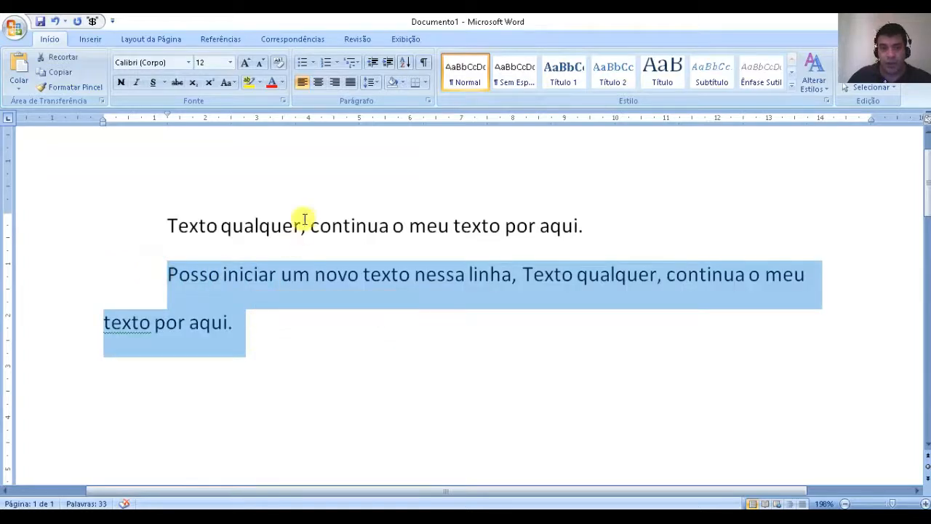
{"action": "left_click", "coordinate": [349, 83]}
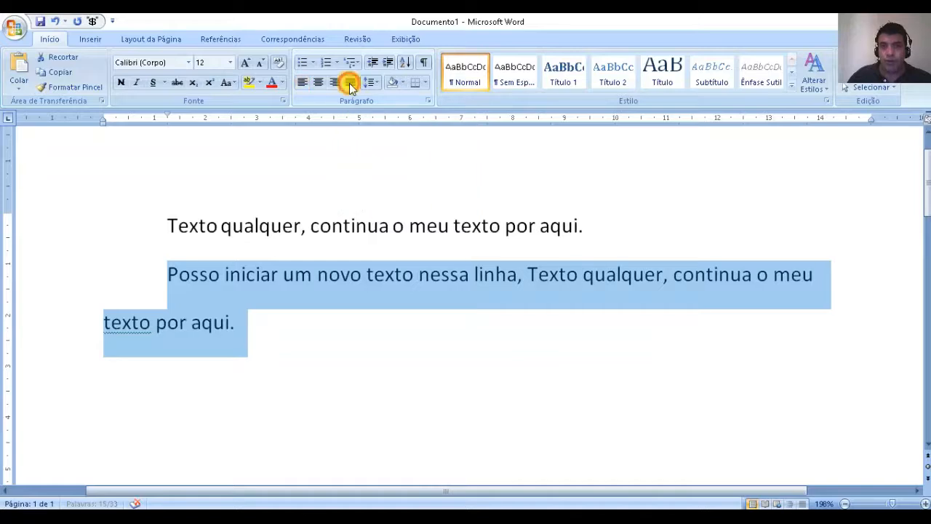
{"action": "left_click", "coordinate": [595, 285]}
{"action": "left_click", "coordinate": [816, 276]}
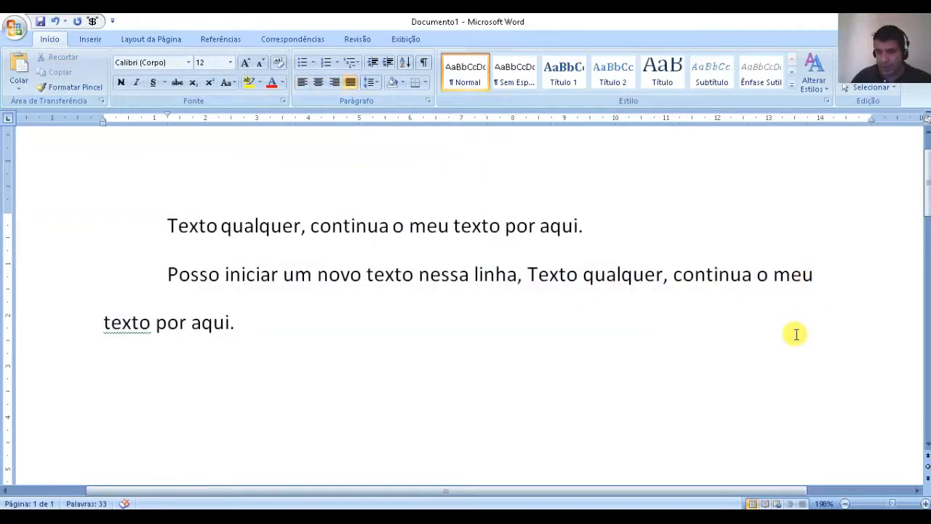
{"action": "key", "text": "Delete"}
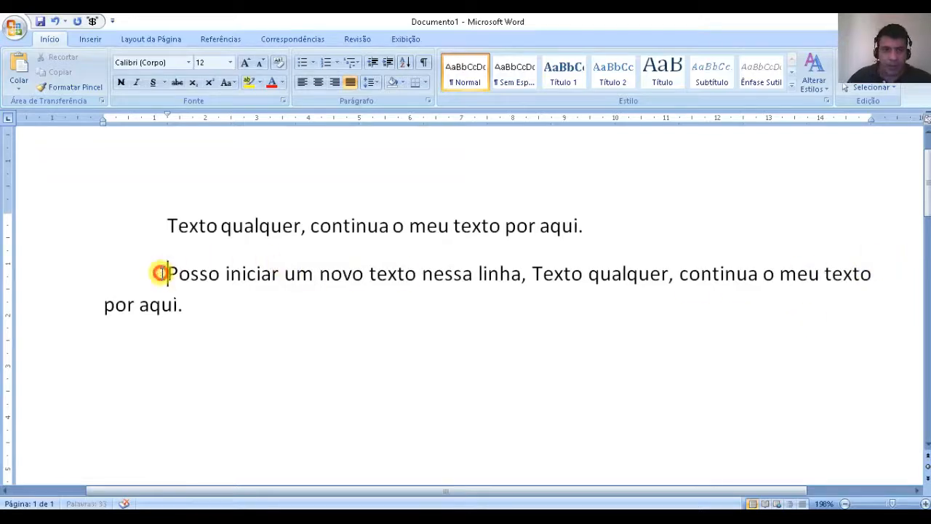
- Try right, left and centre alignment on the whole second paragraph, finishing with justified alignment
{"action": "left_click_drag", "start_coordinate": [162, 272], "coordinate": [229, 309]}
{"action": "left_click", "coordinate": [335, 83]}
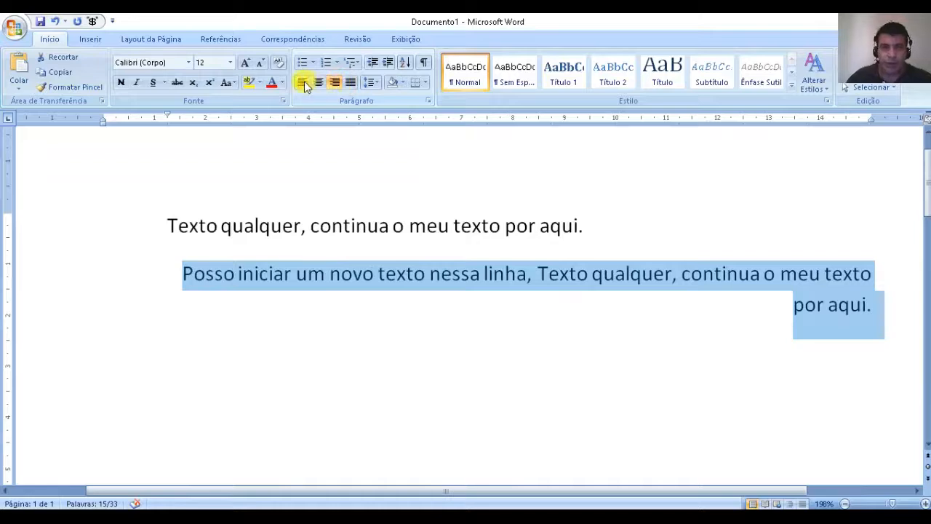
{"action": "left_click", "coordinate": [302, 84]}
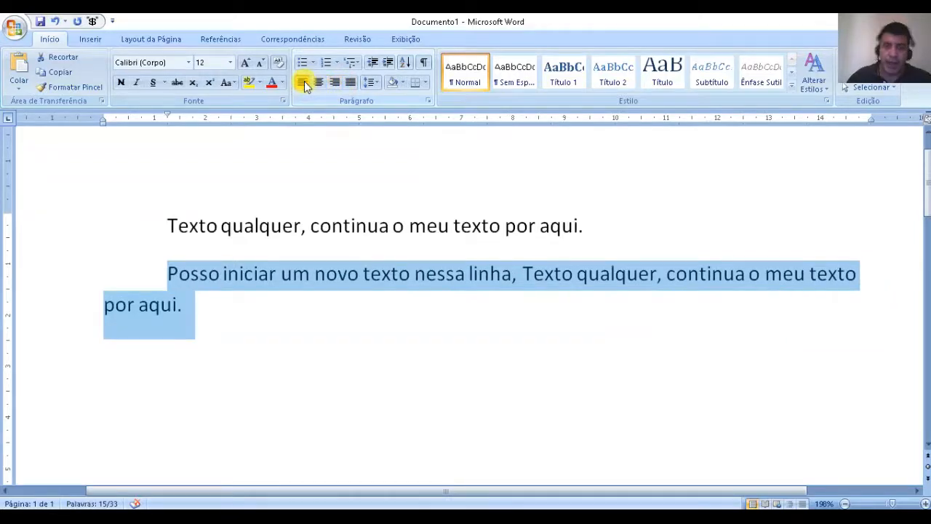
{"action": "left_click", "coordinate": [319, 84]}
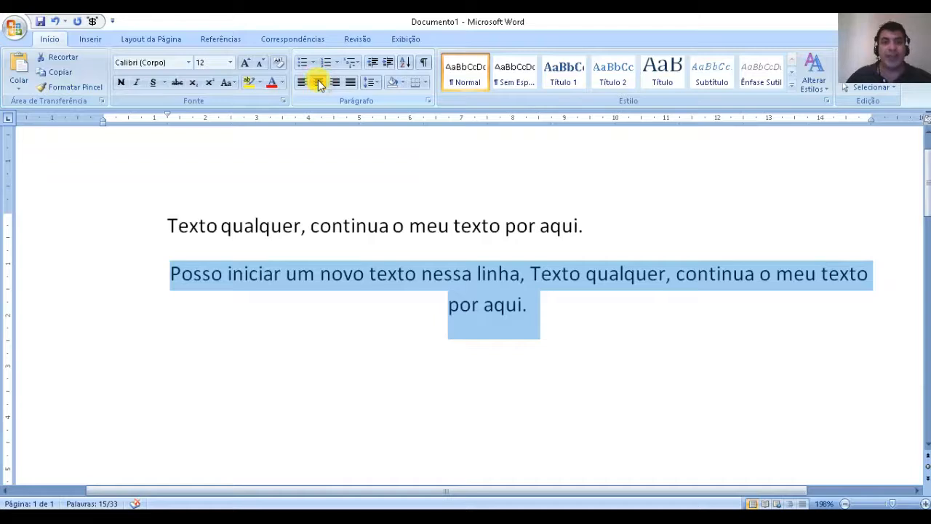
{"action": "left_click", "coordinate": [335, 83]}
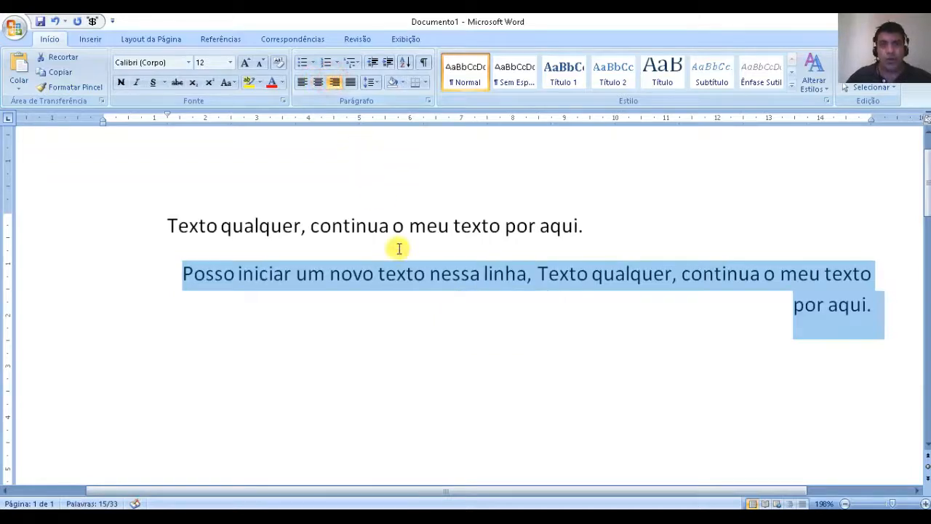
{"action": "left_click", "coordinate": [355, 85]}
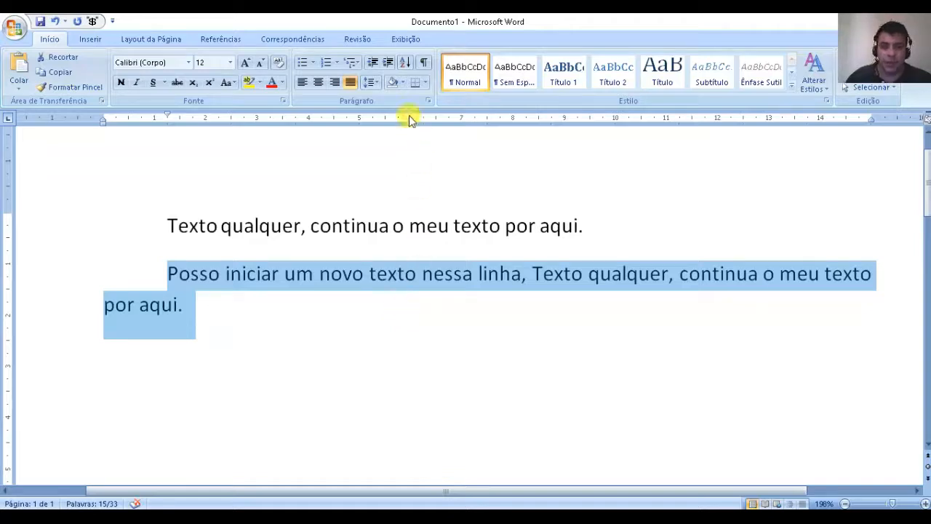
- Try dark blue paragraph shading on the second paragraph, and set the empty paragraph below it to no shading
{"action": "left_click", "coordinate": [402, 83]}
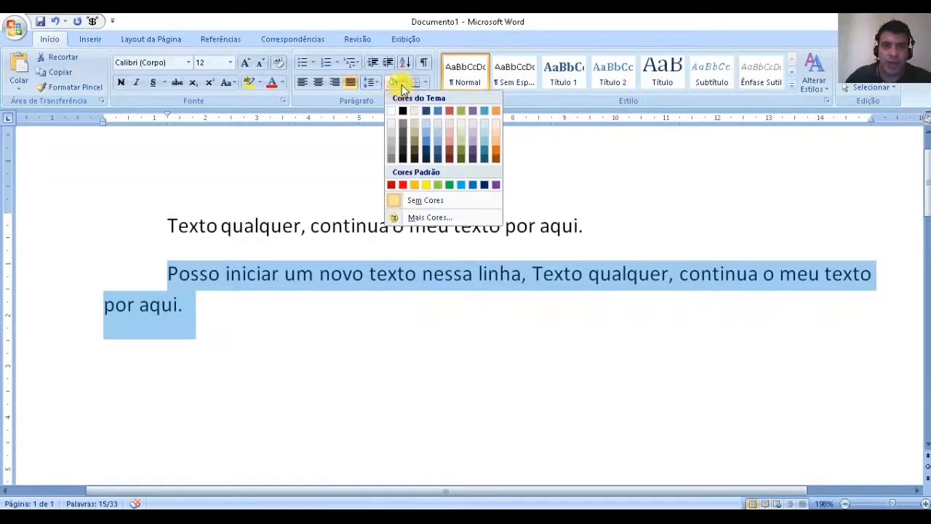
{"action": "left_click", "coordinate": [422, 146]}
{"action": "left_click", "coordinate": [331, 378]}
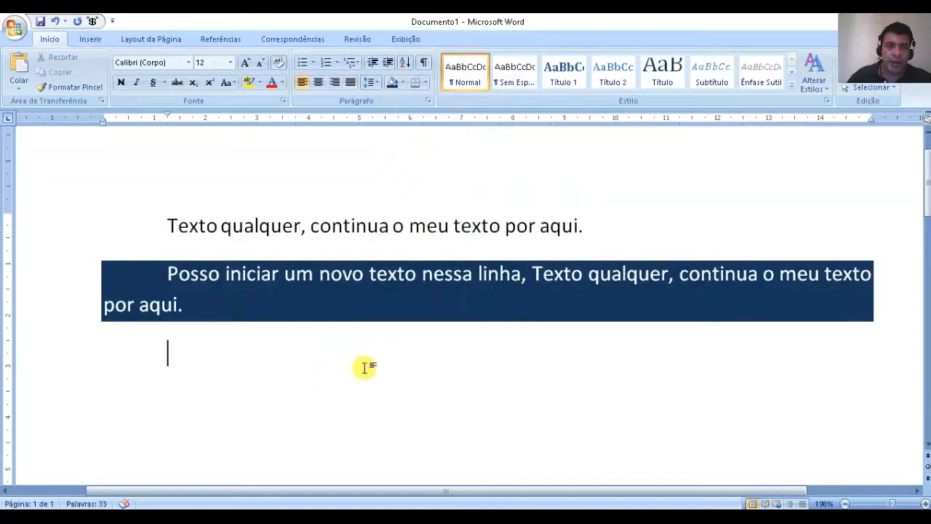
{"action": "left_click", "coordinate": [402, 83]}
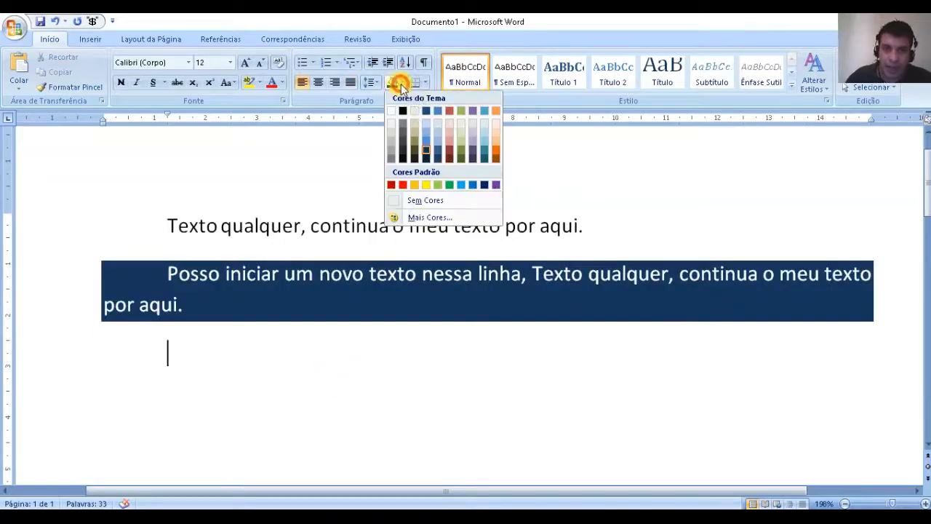
{"action": "left_click", "coordinate": [409, 197]}
- Apply a dark blue font colour to the word "texto" in the first paragraph
{"action": "left_click", "coordinate": [461, 152]}
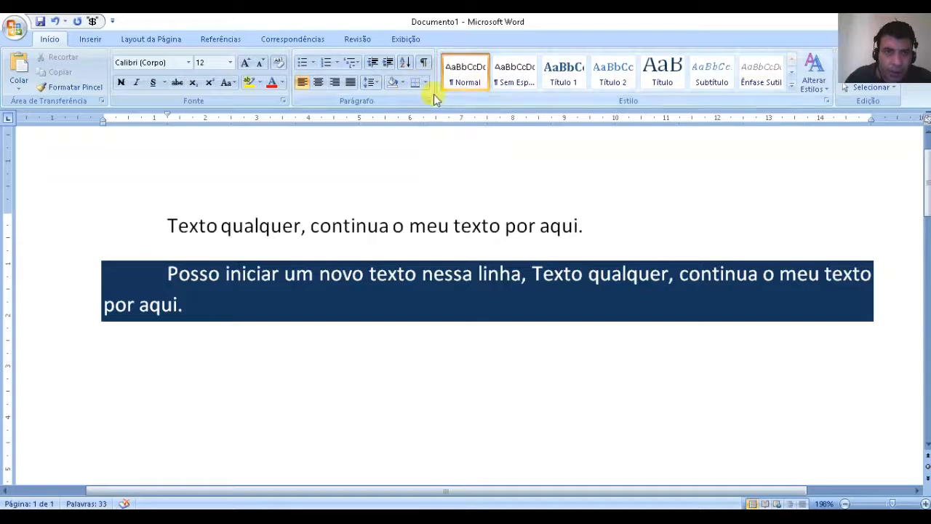
{"action": "left_click", "coordinate": [282, 82]}
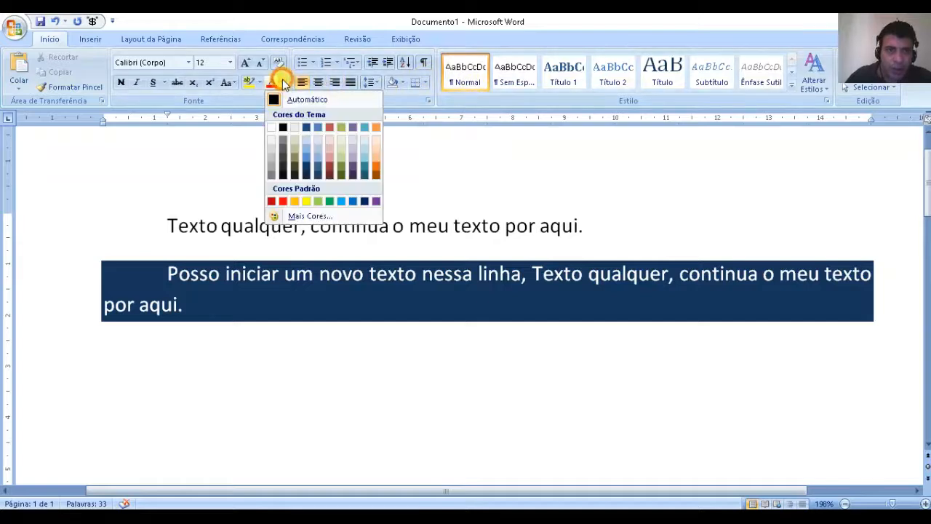
{"action": "left_click", "coordinate": [303, 169]}
{"action": "left_click", "coordinate": [297, 393]}
{"action": "left_click", "coordinate": [348, 302]}
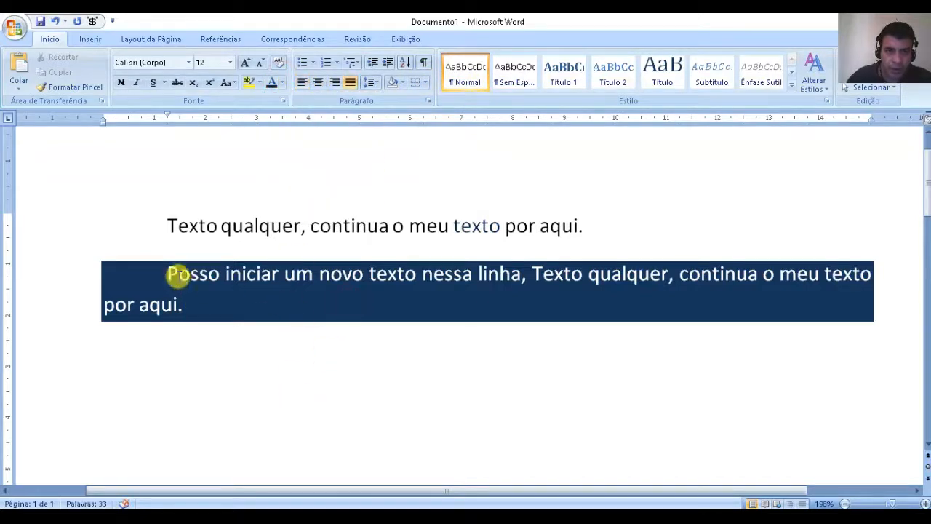
- Remove the shading from the whole second paragraph
{"action": "left_click_drag", "start_coordinate": [163, 272], "coordinate": [255, 306]}
{"action": "left_click", "coordinate": [403, 82]}
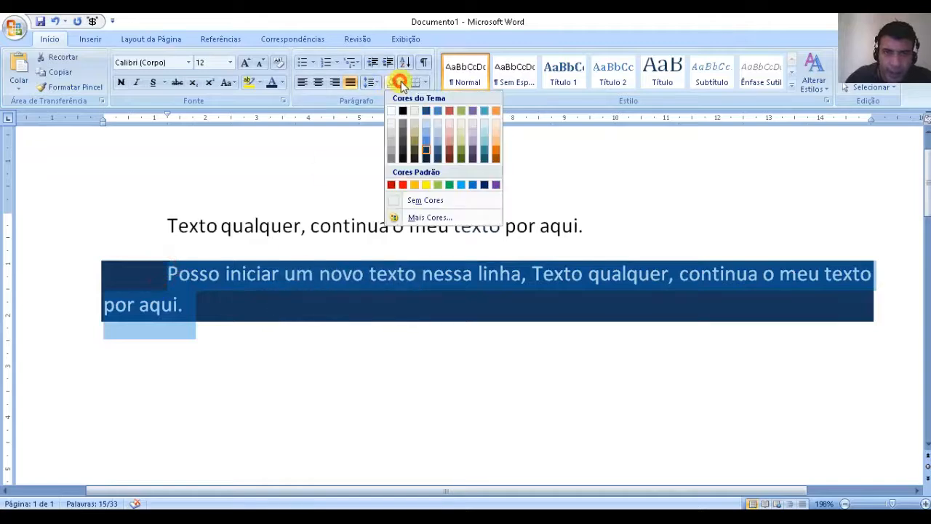
{"action": "left_click", "coordinate": [411, 201]}
{"action": "left_click", "coordinate": [312, 325]}
- Change the font colour of the entire second paragraph to dark blue
{"action": "left_click_drag", "start_coordinate": [162, 271], "coordinate": [229, 303]}
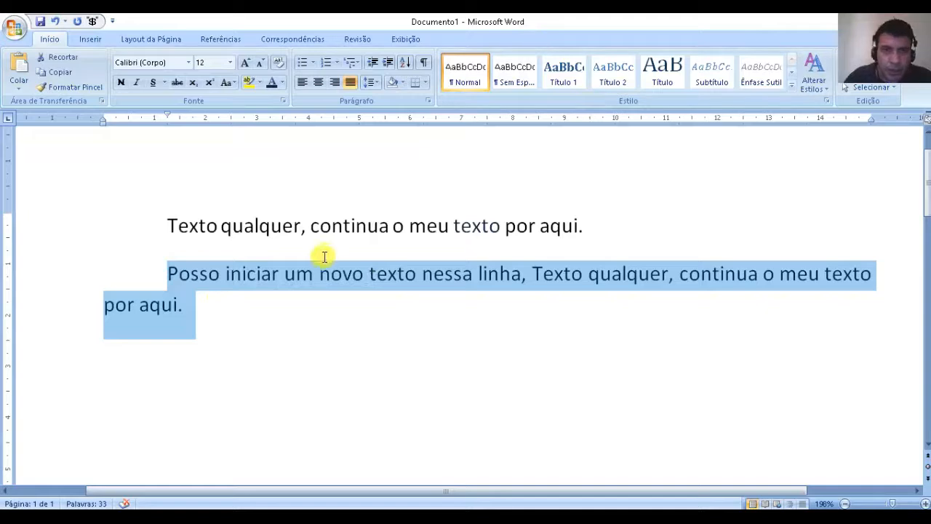
{"action": "left_click", "coordinate": [282, 82]}
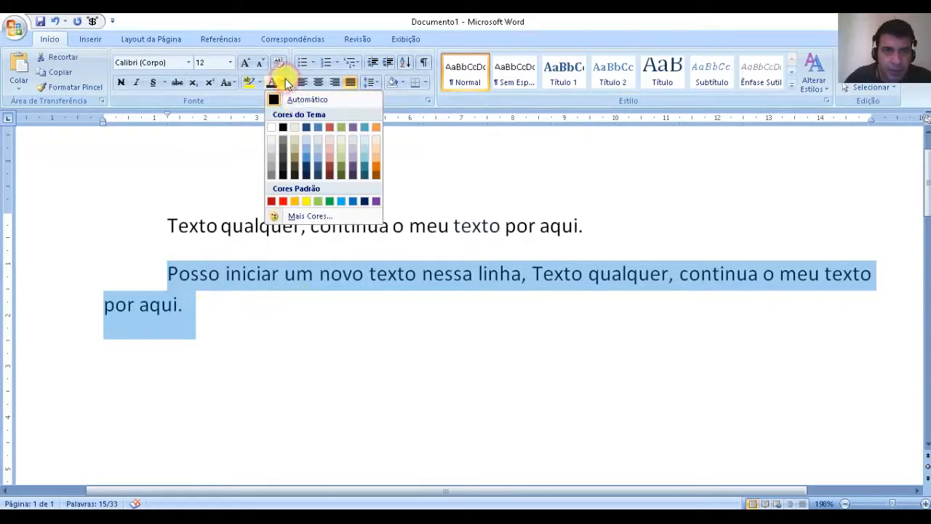
{"action": "left_click", "coordinate": [309, 166]}
{"action": "scroll", "coordinate": [291, 303], "scroll_direction": "up", "scroll_amount": 3, "text": "ctrl"}
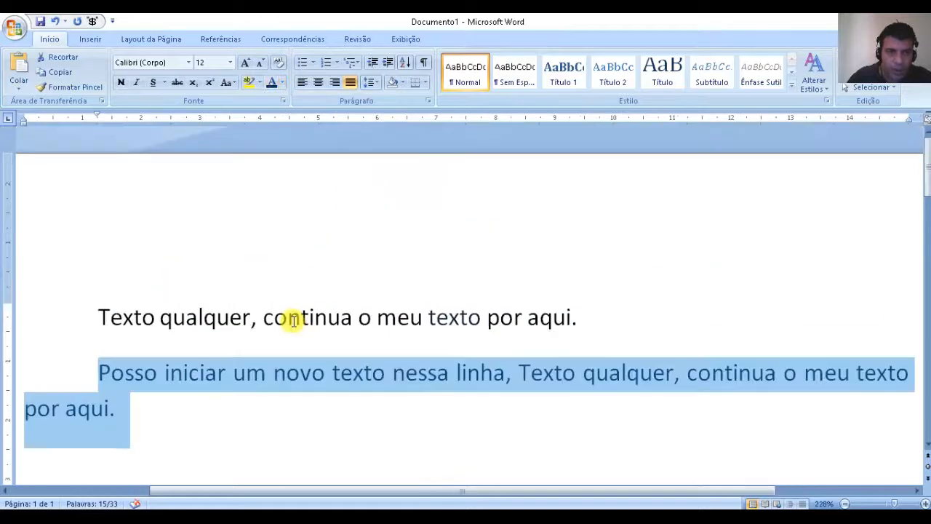
{"action": "scroll", "coordinate": [295, 320], "scroll_direction": "down", "scroll_amount": 3}
{"action": "left_click", "coordinate": [296, 321]}
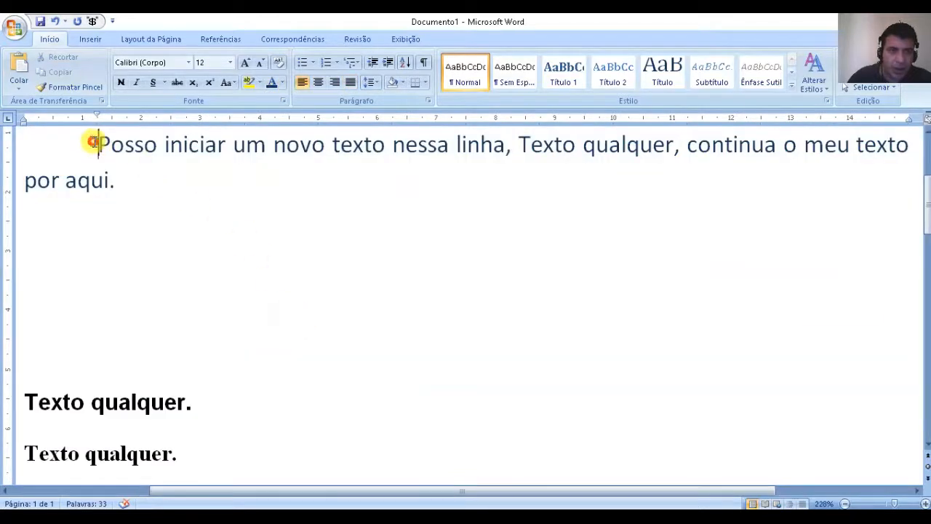
- Make the whole second paragraph bold
{"action": "left_click_drag", "start_coordinate": [94, 144], "coordinate": [180, 184]}
{"action": "left_click", "coordinate": [121, 83]}
{"action": "left_click", "coordinate": [259, 308]}
{"action": "scroll", "coordinate": [312, 264], "scroll_direction": "up", "scroll_amount": 3}
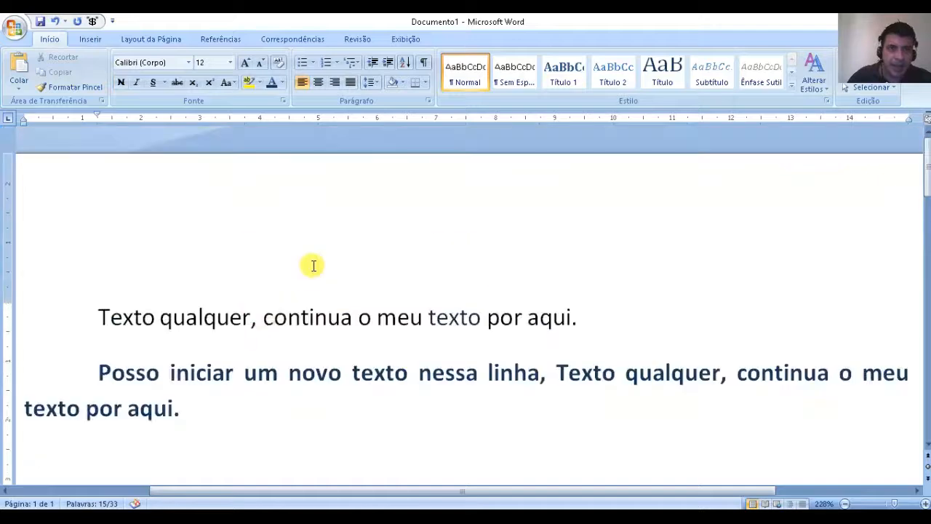
{"action": "scroll", "coordinate": [312, 264], "scroll_direction": "down", "scroll_amount": 1}
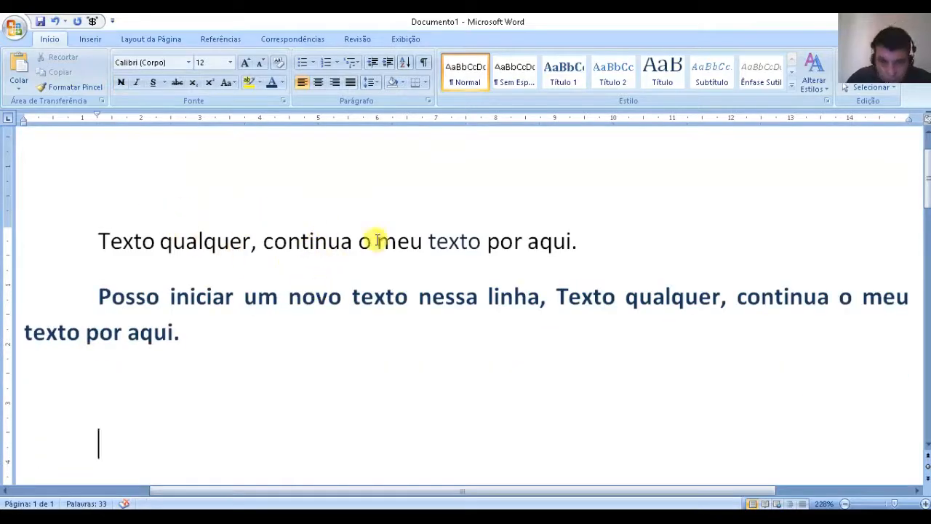
- Set the font colour of "continua o meu texto por aqui." in the first paragraph to black
{"action": "left_click_drag", "start_coordinate": [332, 241], "coordinate": [615, 237]}
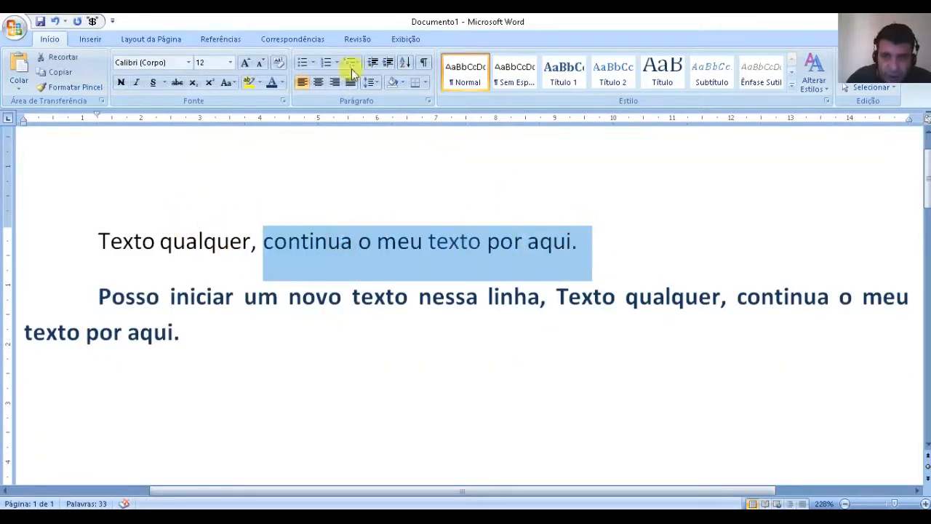
{"action": "left_click", "coordinate": [281, 82]}
{"action": "left_click", "coordinate": [283, 129]}
{"action": "left_click", "coordinate": [377, 240]}
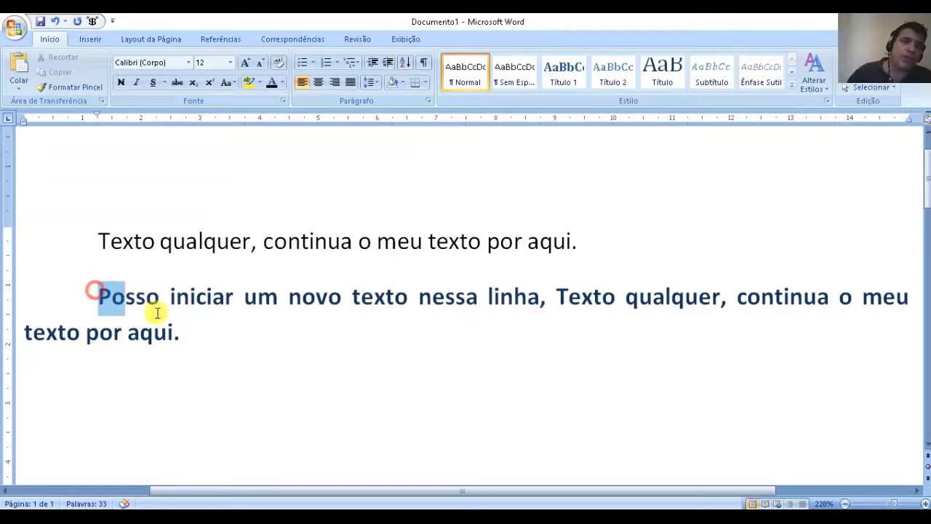
- Highlight the full text of the second paragraph in yellow
{"action": "left_click_drag", "start_coordinate": [95, 295], "coordinate": [212, 344]}
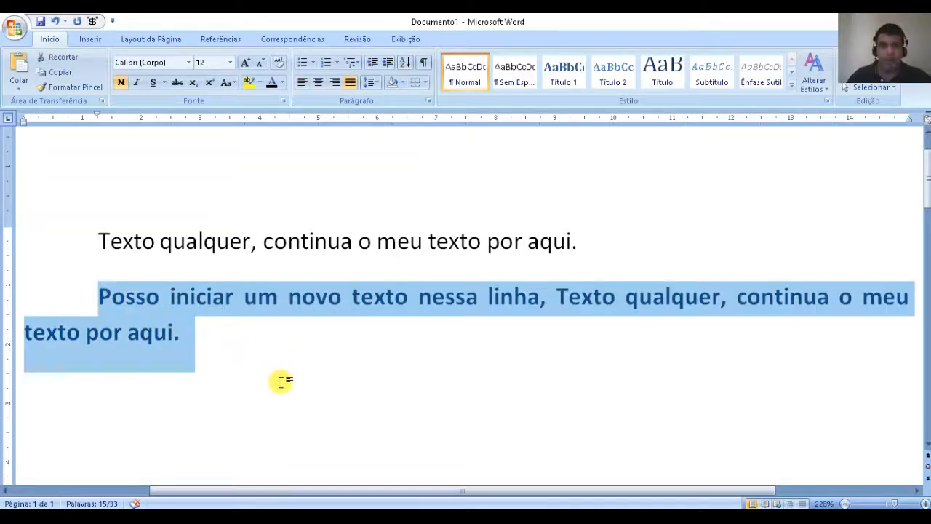
{"action": "left_click", "coordinate": [233, 158]}
{"action": "left_click_drag", "start_coordinate": [102, 297], "coordinate": [182, 333]}
{"action": "left_click", "coordinate": [248, 82]}
{"action": "left_click", "coordinate": [266, 340]}
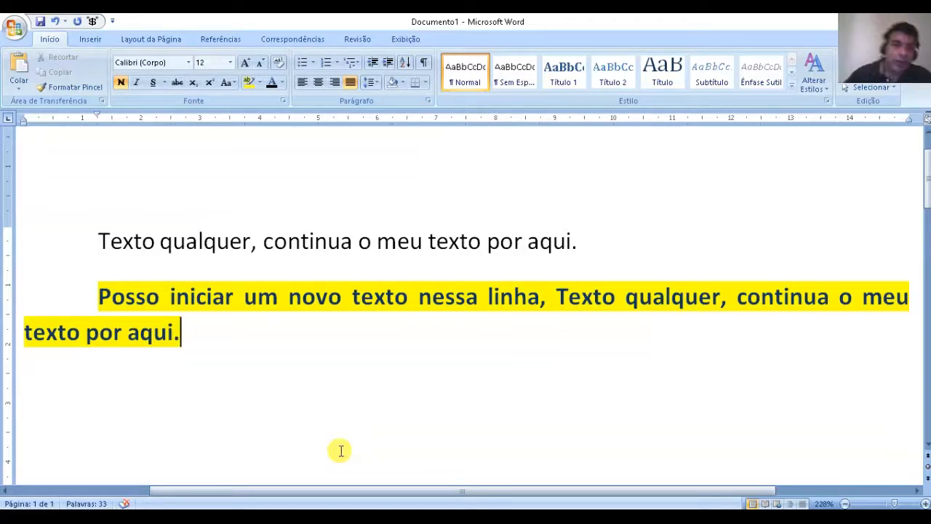
- Try 2,0 line spacing on both text paragraphs and the empty one below, finishing with 1,0 line spacing
{"action": "left_click_drag", "start_coordinate": [93, 241], "coordinate": [260, 382]}
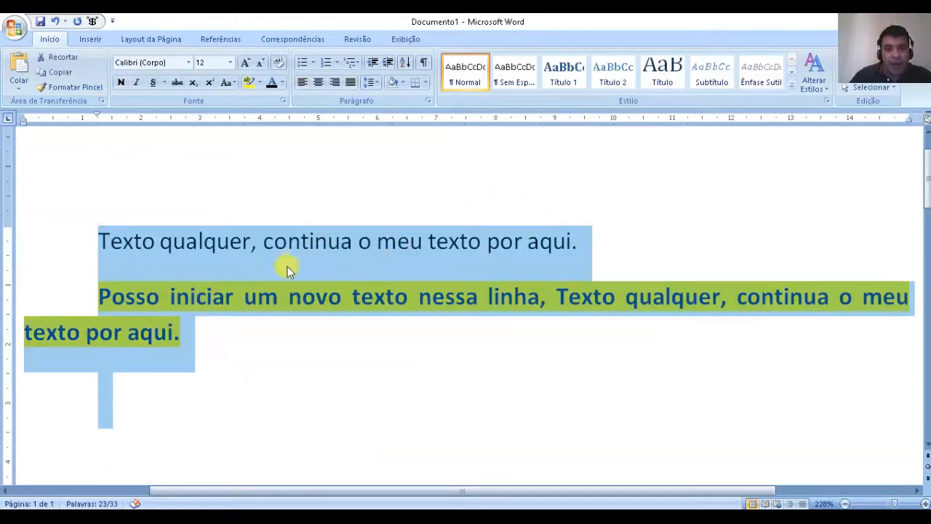
{"action": "left_click", "coordinate": [375, 84]}
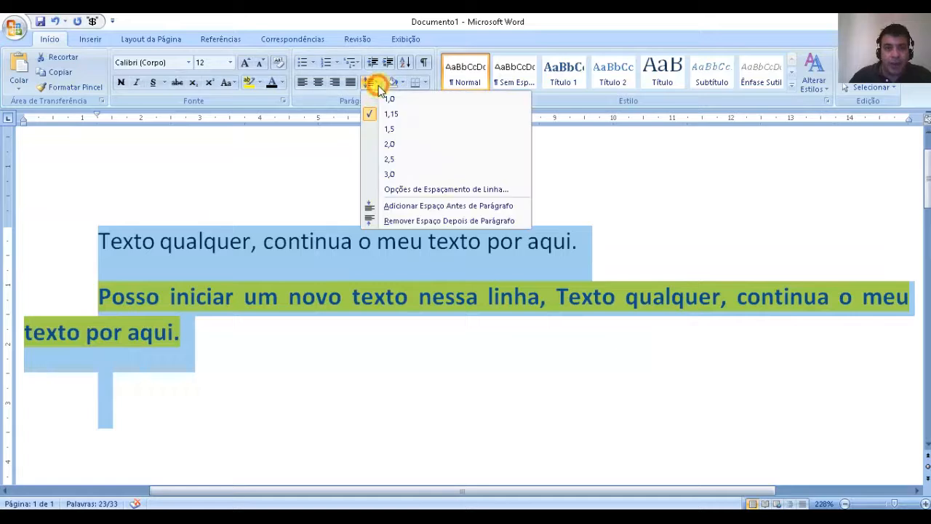
{"action": "left_click", "coordinate": [390, 145]}
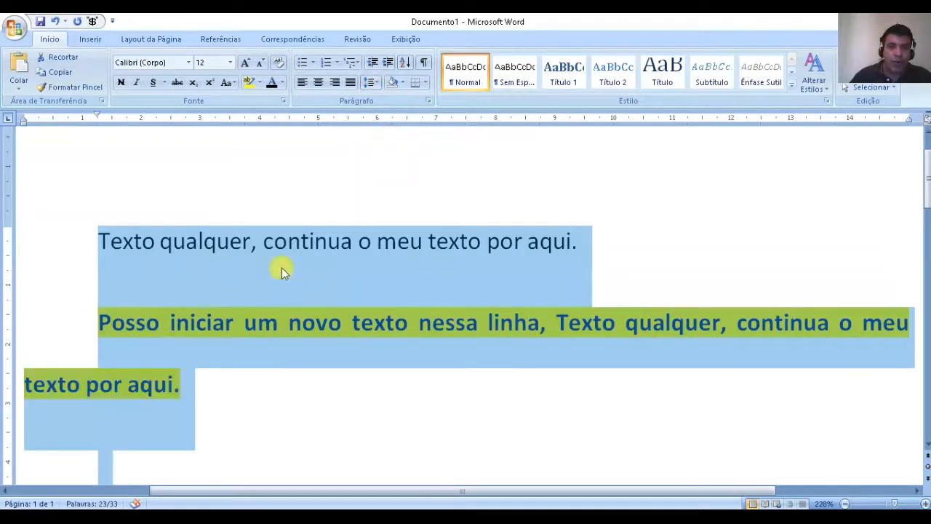
{"action": "left_click", "coordinate": [373, 83]}
{"action": "left_click", "coordinate": [388, 99]}
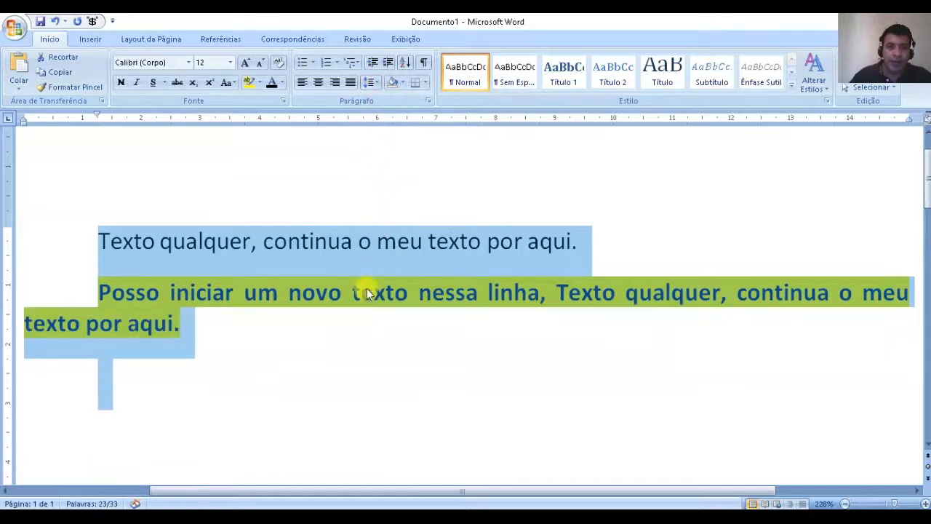
{"action": "left_click", "coordinate": [346, 378]}
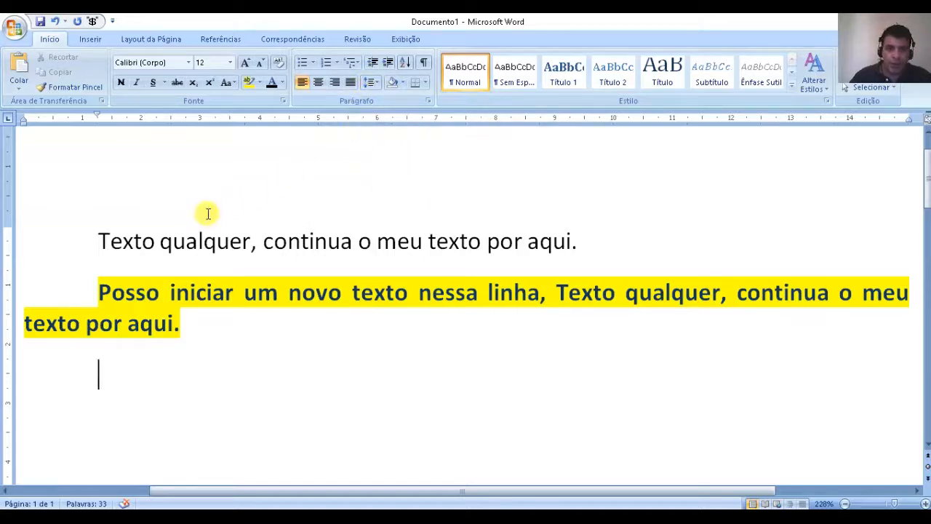
{"action": "triple_click", "coordinate": [64, 235]}
{"action": "right_click", "coordinate": [356, 289]}
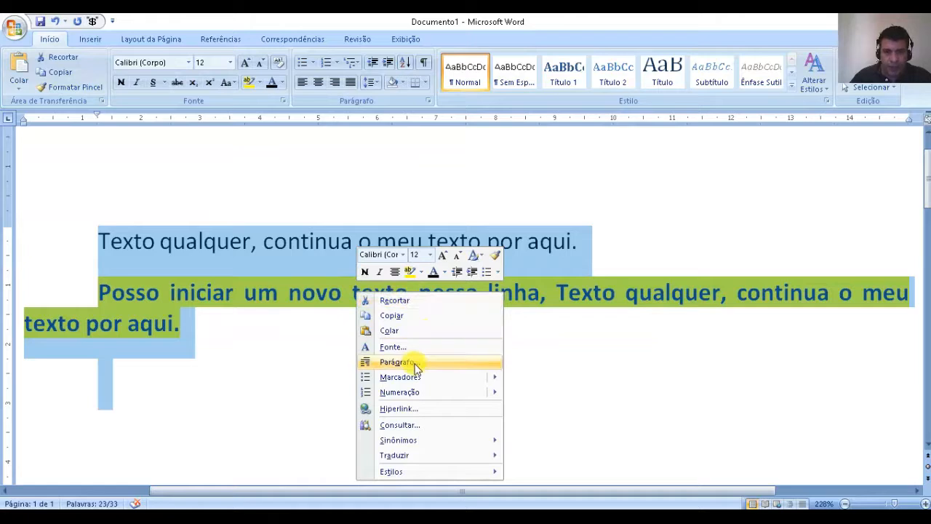
{"action": "left_click", "coordinate": [79, 223]}
{"action": "left_click", "coordinate": [82, 223]}
- Remove the spacing after both text paragraphs through the paragraph settings
{"action": "triple_click", "coordinate": [82, 222]}
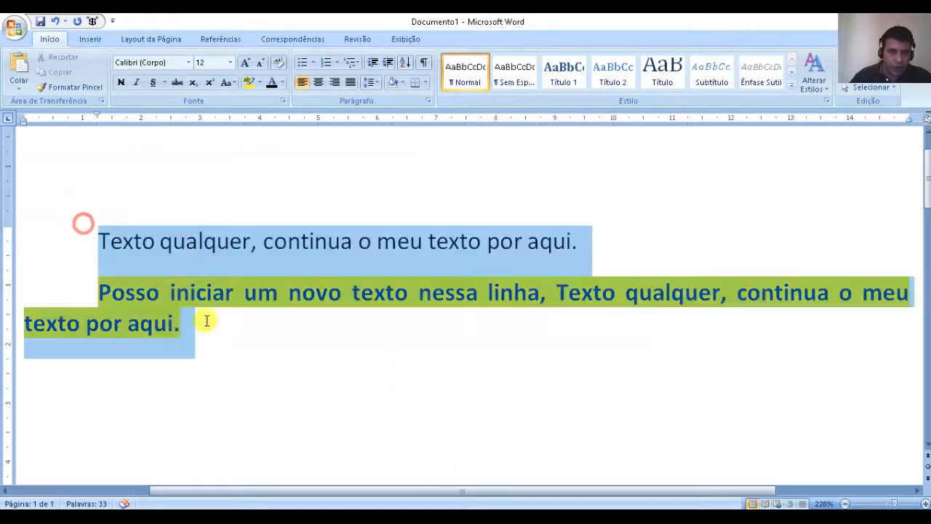
{"action": "right_click", "coordinate": [452, 280]}
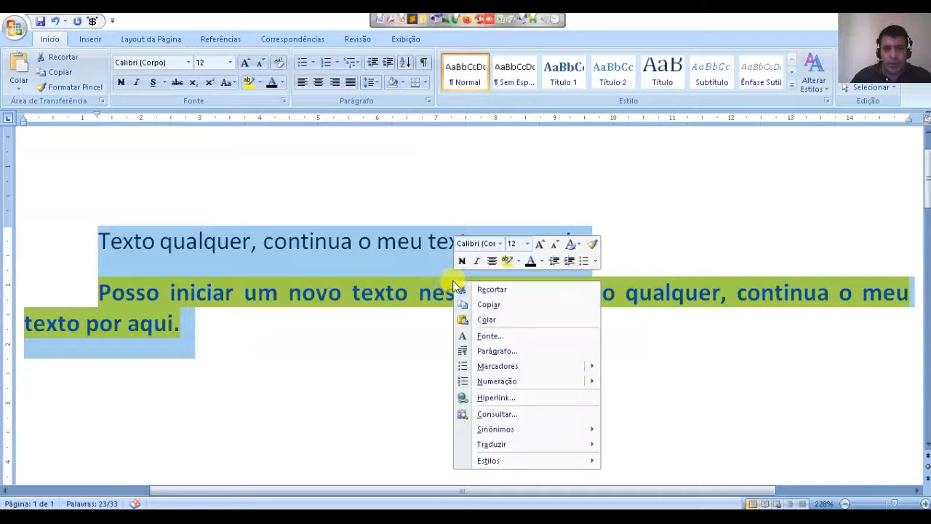
{"action": "left_click", "coordinate": [509, 352]}
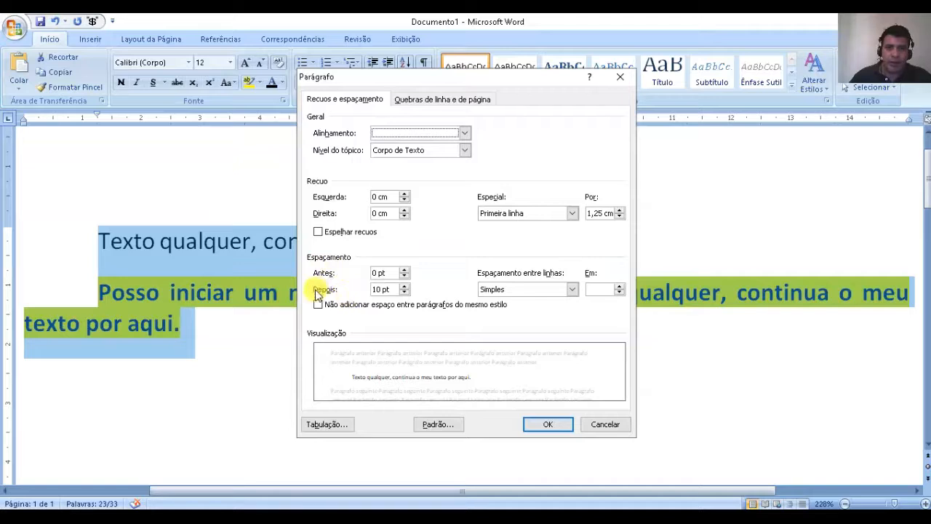
{"action": "left_click", "coordinate": [405, 293]}
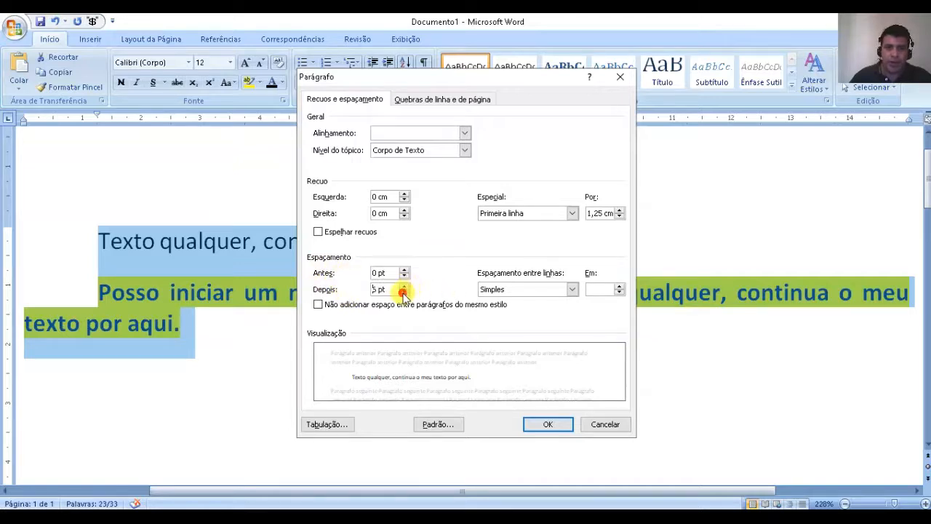
{"action": "left_click", "coordinate": [550, 424]}
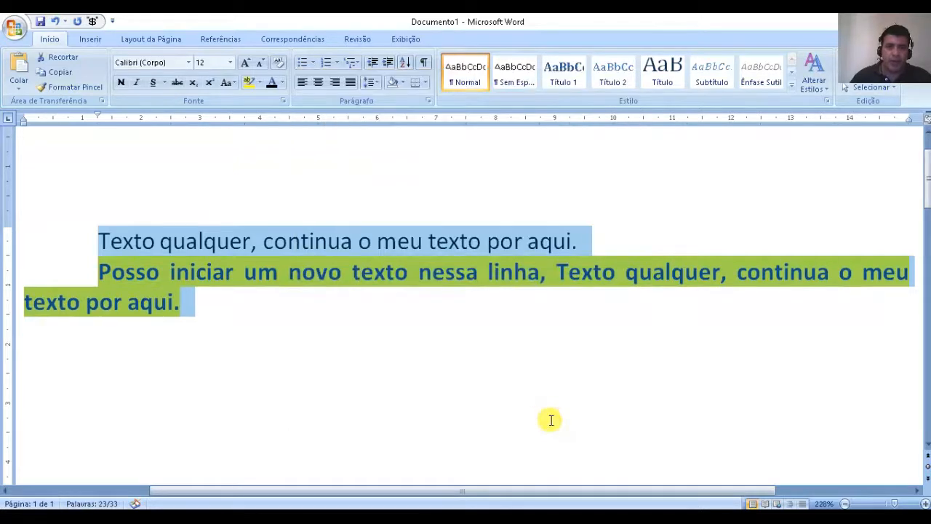
{"action": "left_click", "coordinate": [296, 342]}
- Add the line "Exemplos:" below the highlighted second paragraph, leaving a blank line between them
{"action": "left_click_drag", "start_coordinate": [98, 238], "coordinate": [200, 321]}
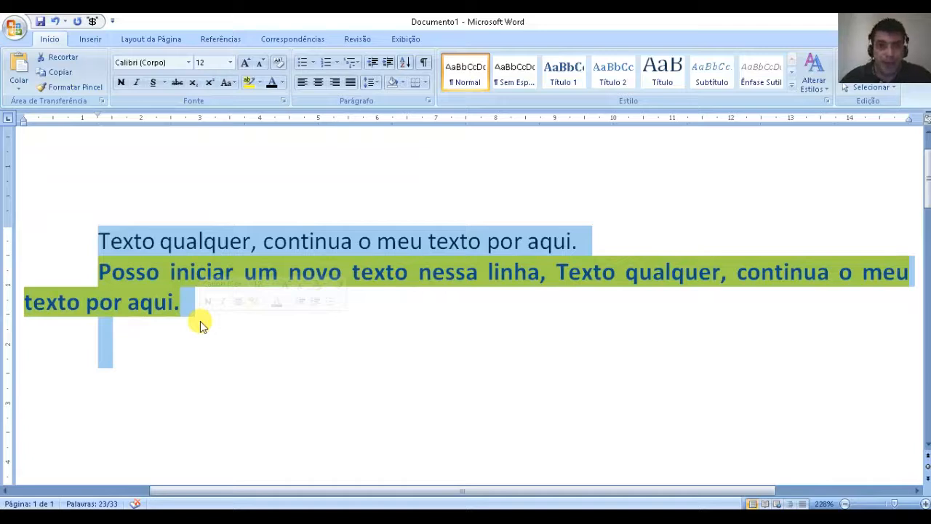
{"action": "left_click", "coordinate": [200, 321]}
{"action": "left_click", "coordinate": [208, 306]}
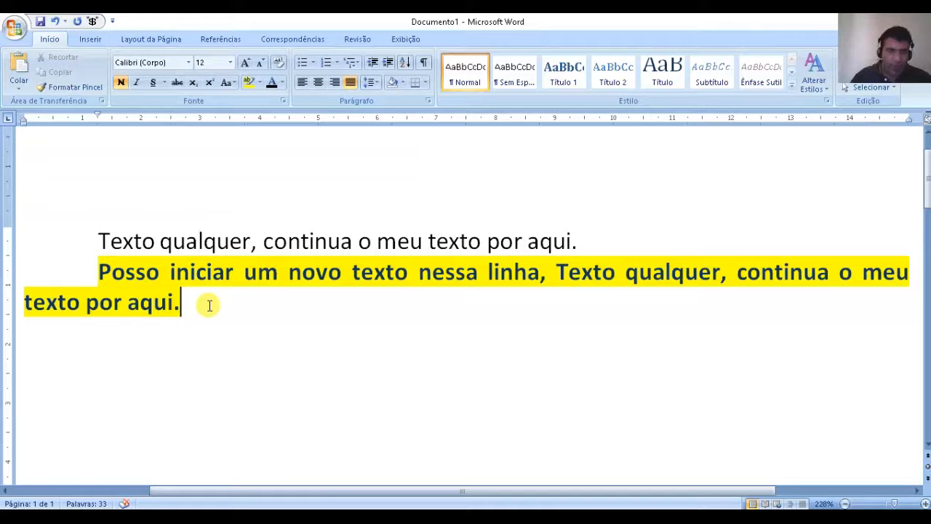
{"action": "key", "text": "Return"}
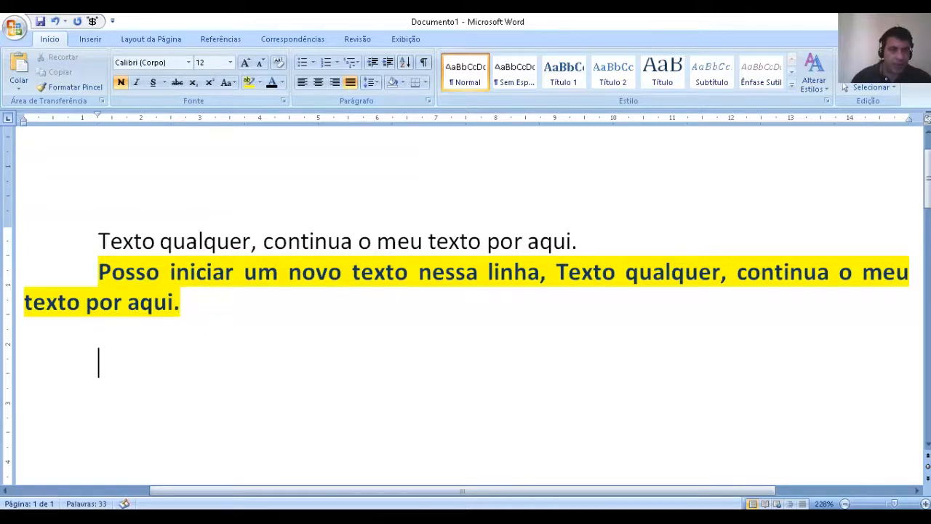
{"action": "scroll", "coordinate": [258, 328], "scroll_direction": "down", "scroll_amount": 1}
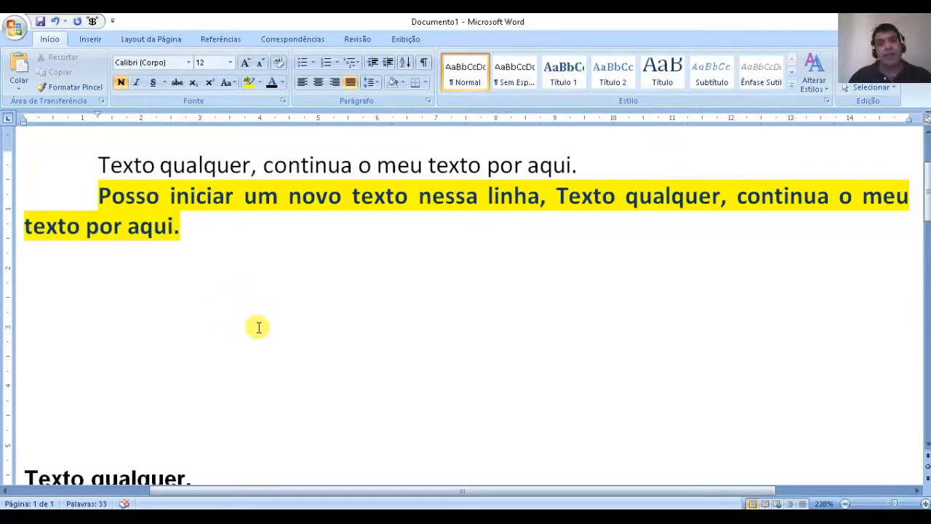
{"action": "type", "text": "E"}
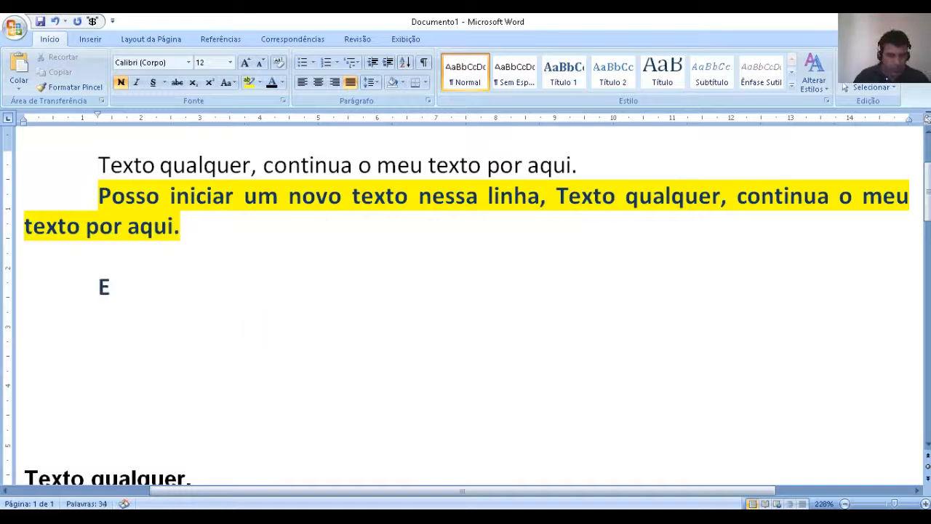
{"action": "type", "text": "xemplos:"}
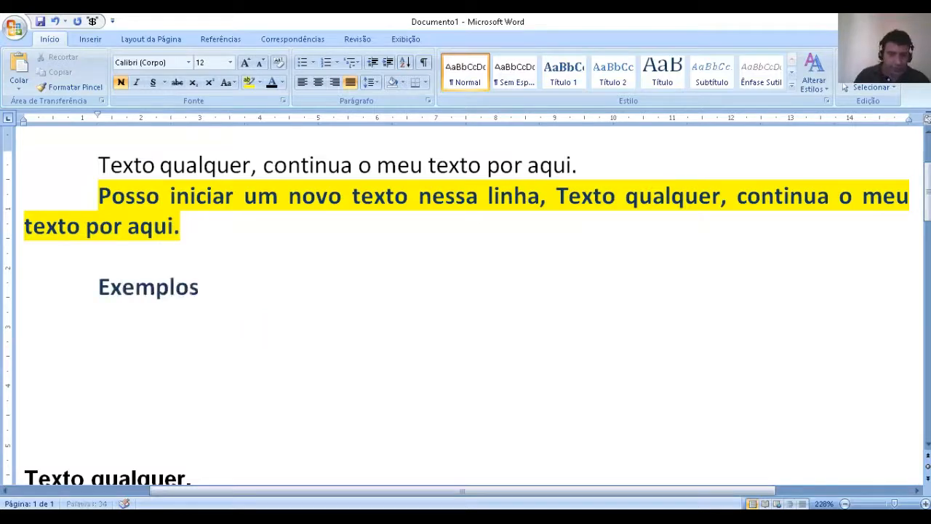
- Select the whole word "Exemplos:" and remove its bold formatting
{"action": "key", "text": "shift+Left"}
{"action": "key", "text": "shift+Left"}
{"action": "key", "text": "shift+Left"}
{"action": "key", "text": "shift+Left"}
{"action": "key", "text": "shift+Left"}
{"action": "key", "text": "shift+Left"}
{"action": "key", "text": "shift+Left"}
{"action": "key", "text": "shift+Left"}
{"action": "key", "text": "shift+Left"}
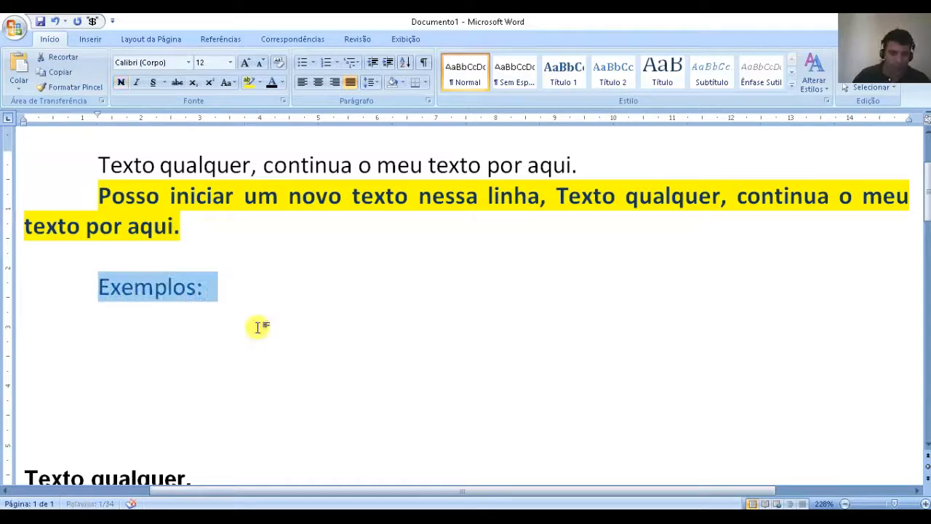
- Set the font colour of the selected word "Exemplos:" to black
{"action": "left_click", "coordinate": [283, 83]}
{"action": "left_click", "coordinate": [294, 107]}
{"action": "left_click", "coordinate": [277, 304]}
- Add three separate lines reading "Item;" below "Exemplos:", leaving a blank line between the heading and the first item
{"action": "left_click", "coordinate": [238, 298]}
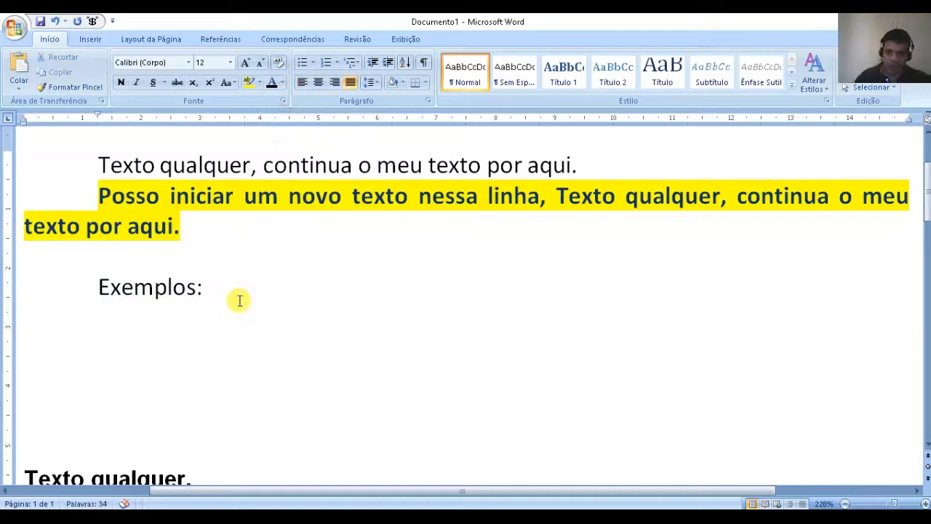
{"action": "key", "text": "Return"}
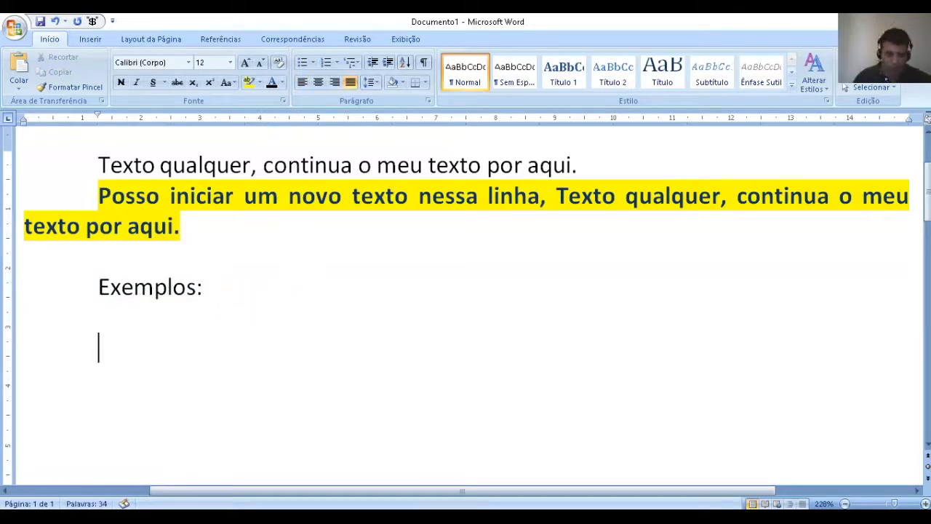
{"action": "type", "text": "item"}
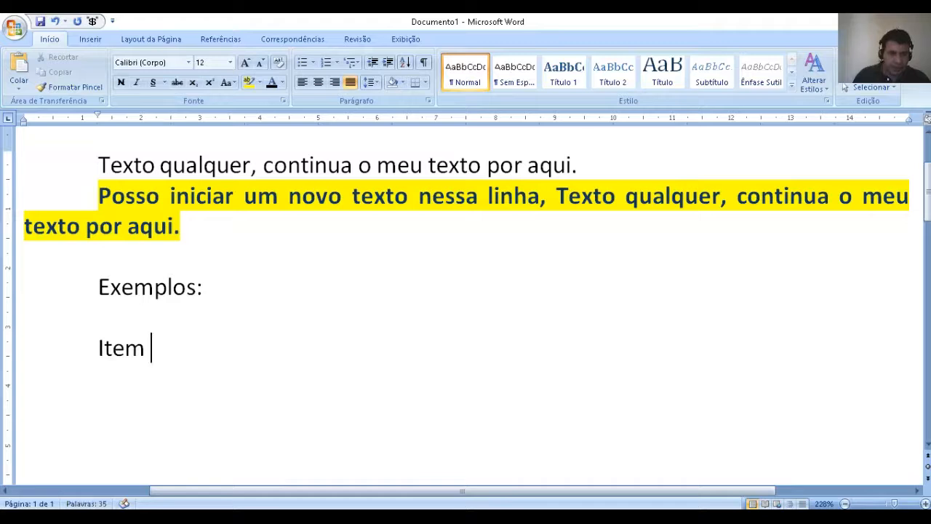
{"action": "key", "text": "BackSpace"}
{"action": "type", "text": ";"}
{"action": "key", "text": "Return"}
{"action": "type", "text": "item"}
{"action": "key", "text": "BackSpace"}
{"action": "type", "text": ";"}
{"action": "key", "text": "Return"}
{"action": "type", "text": "item"}
{"action": "key", "text": "BackSpace"}
{"action": "type", "text": ";"}
{"action": "key", "text": "Return"}
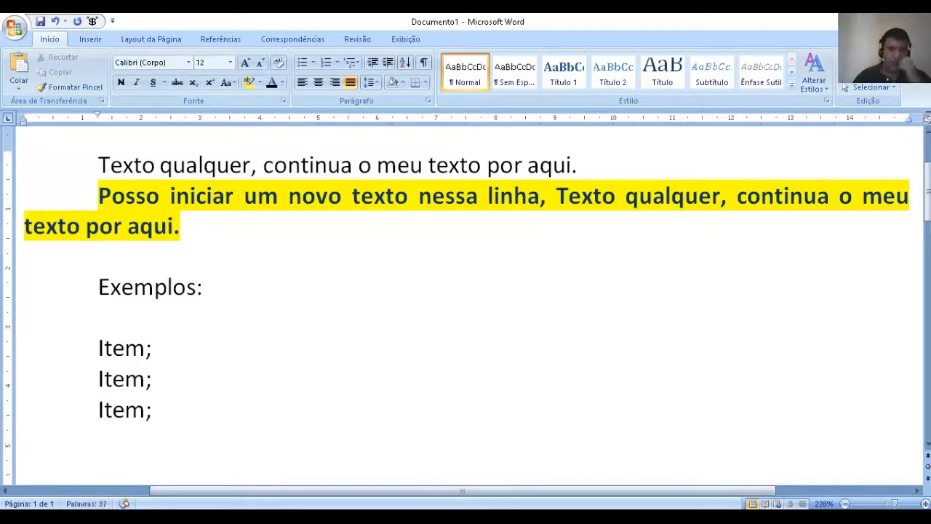
- Apply solid round bullets to the three "Item;" lines
{"action": "scroll", "coordinate": [277, 258], "scroll_direction": "down", "scroll_amount": 2}
{"action": "scroll", "coordinate": [223, 255], "scroll_direction": "up", "scroll_amount": 1}
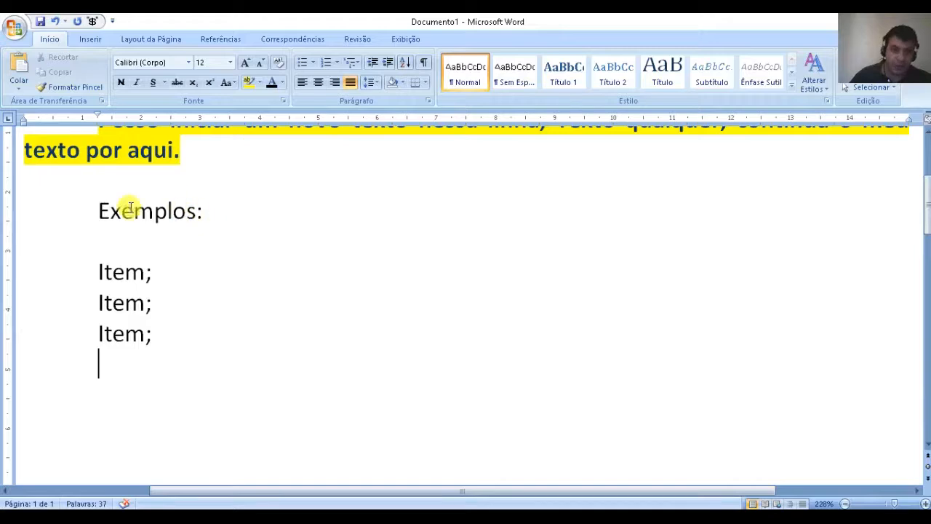
{"action": "left_click_drag", "start_coordinate": [187, 346], "coordinate": [85, 272]}
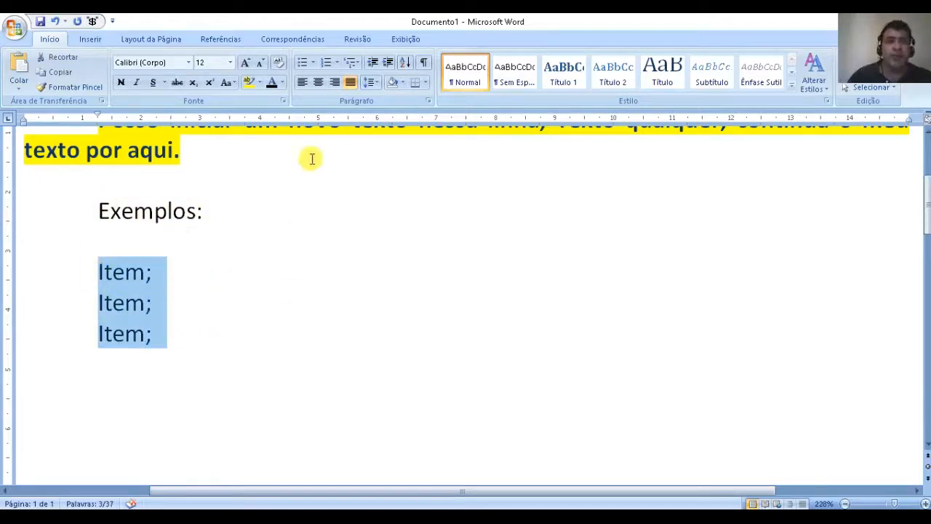
{"action": "left_click", "coordinate": [314, 66]}
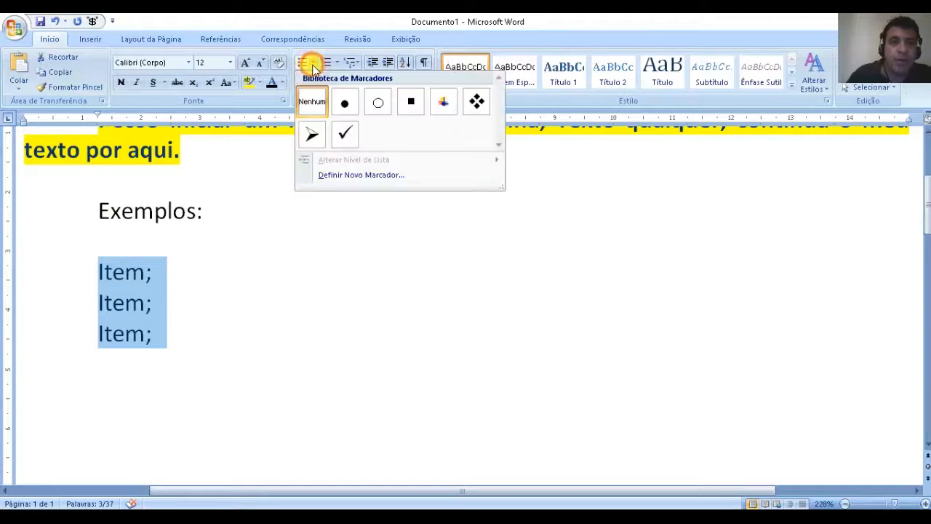
{"action": "left_click", "coordinate": [340, 108]}
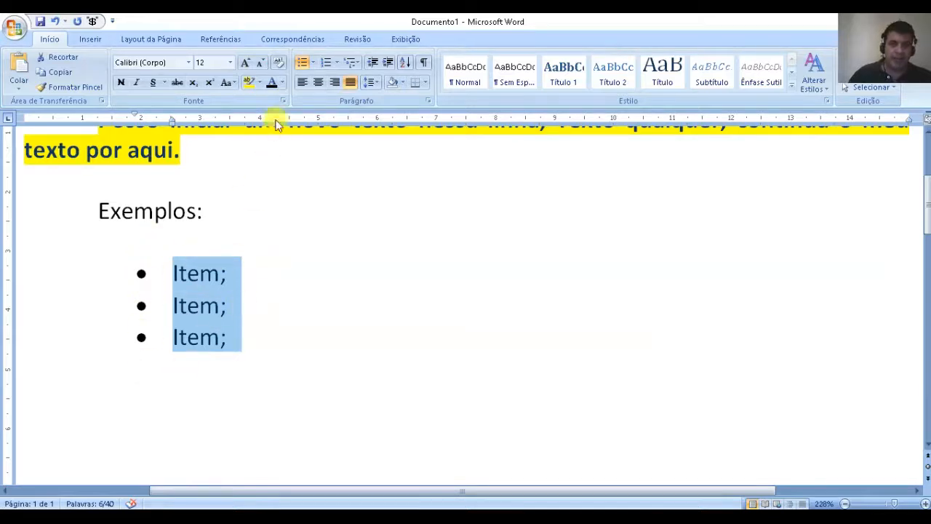
- Change the bullets of the three "Item;" lines to check marks
{"action": "left_click", "coordinate": [313, 63]}
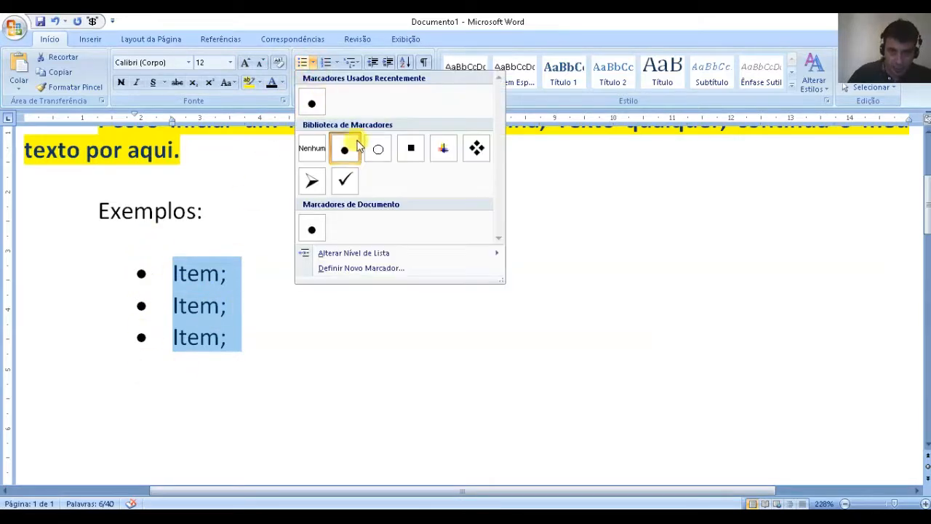
{"action": "left_click", "coordinate": [345, 179]}
{"action": "left_click", "coordinate": [343, 302]}
- Turn the three "Item;" lines into a numbered list in the 1) 2) 3) format
{"action": "left_click_drag", "start_coordinate": [240, 339], "coordinate": [150, 266]}
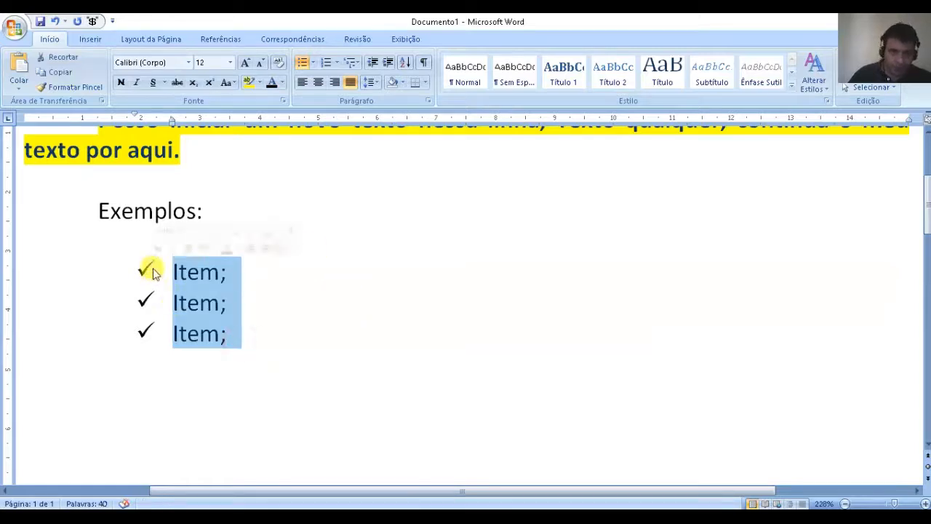
{"action": "left_click", "coordinate": [336, 63]}
{"action": "left_click", "coordinate": [452, 121]}
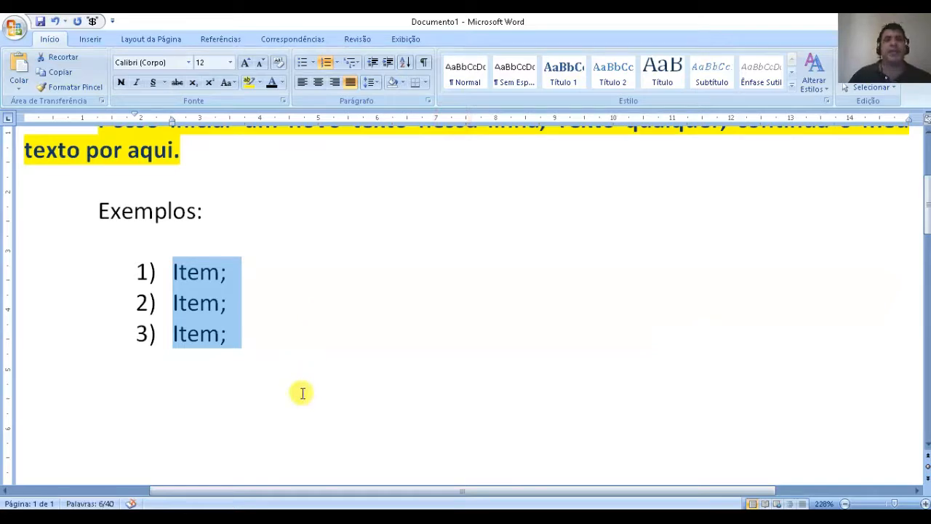
{"action": "left_click", "coordinate": [302, 315]}
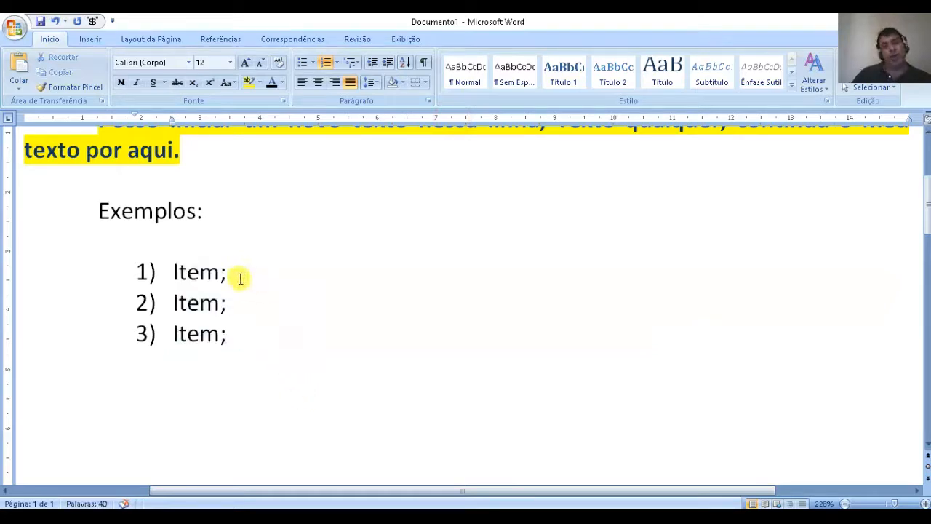
- Replace the semicolon at the end of the third list item with a full stop
{"action": "left_click", "coordinate": [240, 278]}
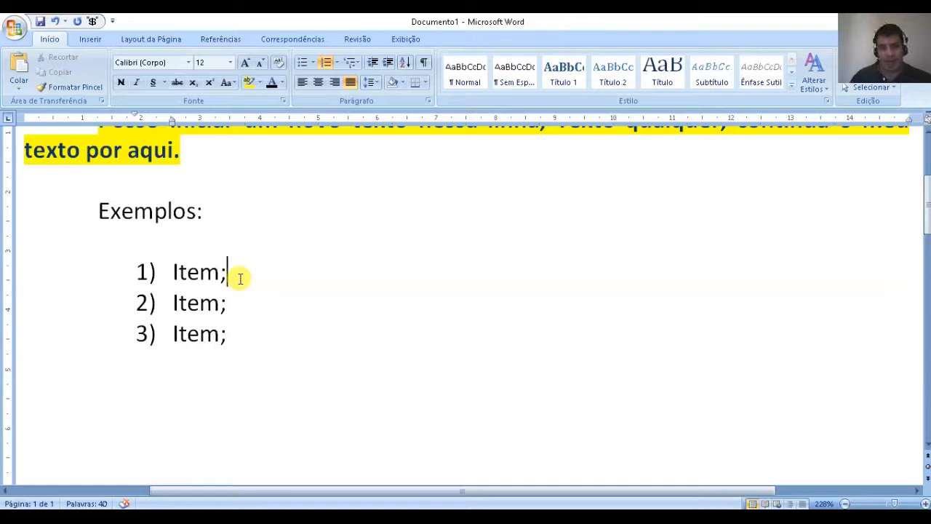
{"action": "key", "text": "Left"}
{"action": "key", "text": "Left"}
{"action": "key", "text": "Left"}
{"action": "key", "text": "Left"}
{"action": "key", "text": "Left"}
{"action": "key", "text": "Down"}
{"action": "key", "text": "Down"}
{"action": "key", "text": "Up"}
{"action": "key", "text": "Down"}
{"action": "key", "text": "Down"}
{"action": "key", "text": "Down"}
{"action": "key", "text": "Up"}
{"action": "key", "text": "Up"}
{"action": "key", "text": "End"}
{"action": "key", "text": "BackSpace"}
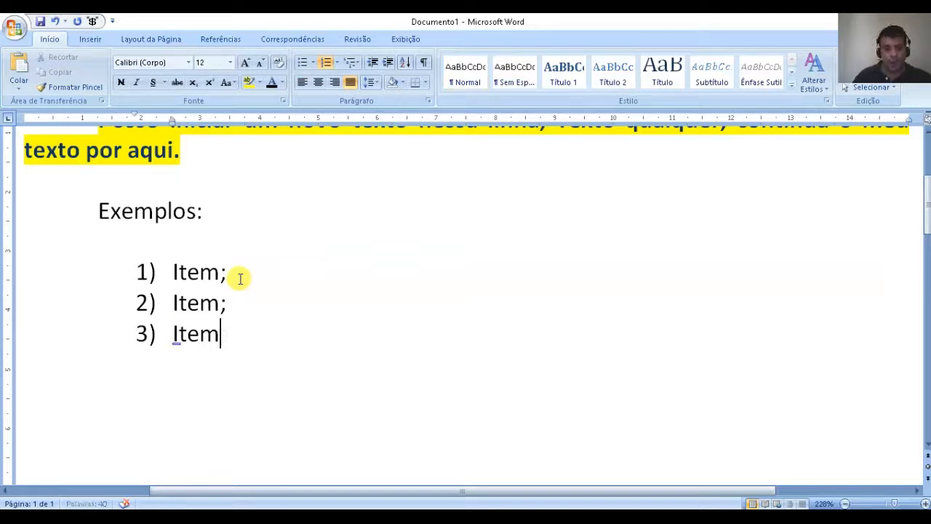
{"action": "type", "text": "."}
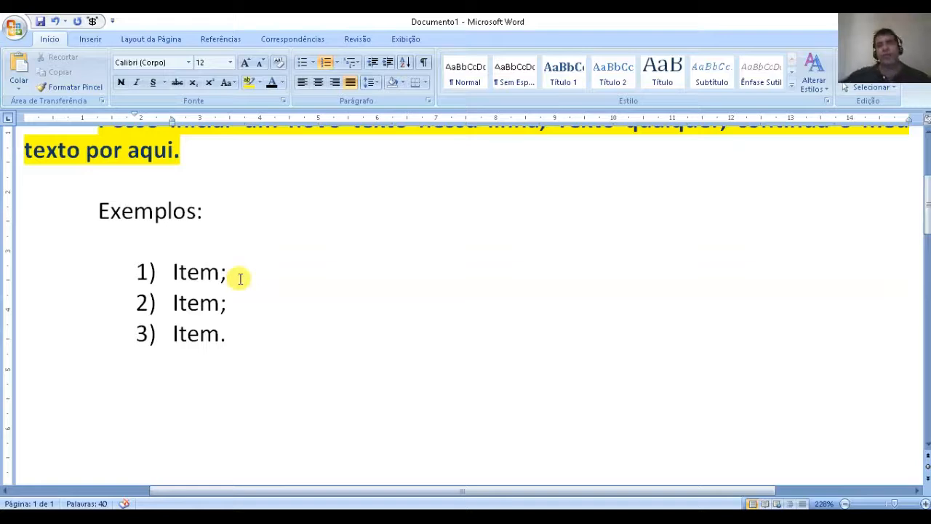
{"action": "key", "text": "Down"}
{"action": "key", "text": "Down"}
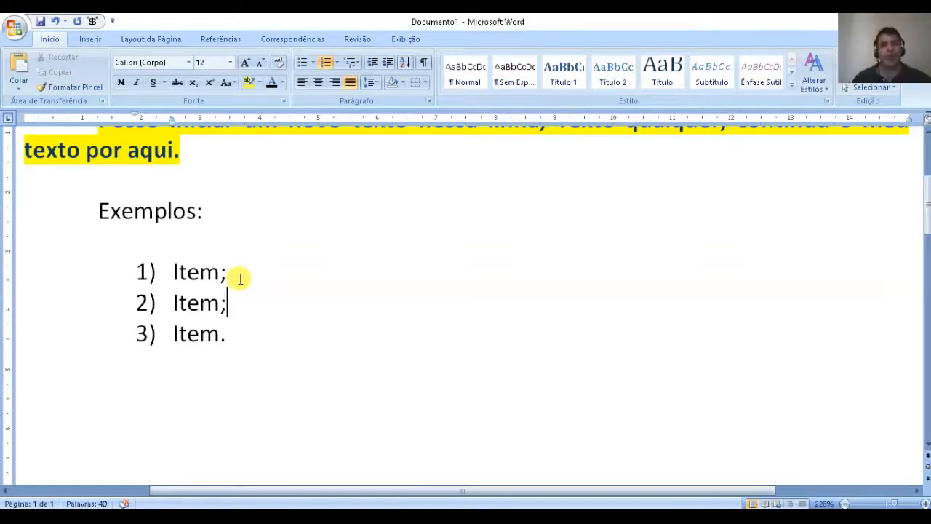